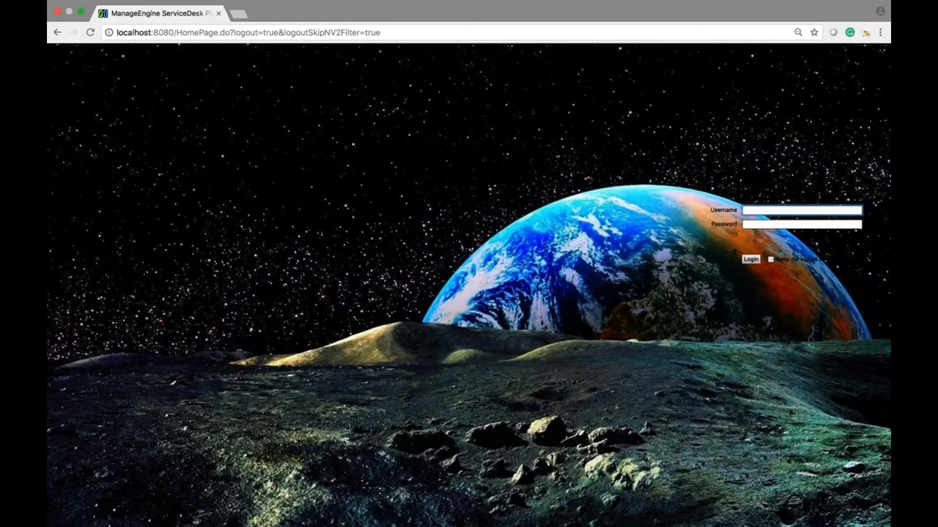
- Log in with the requester's username and password
text(aj)
key(Tab)
text(••)
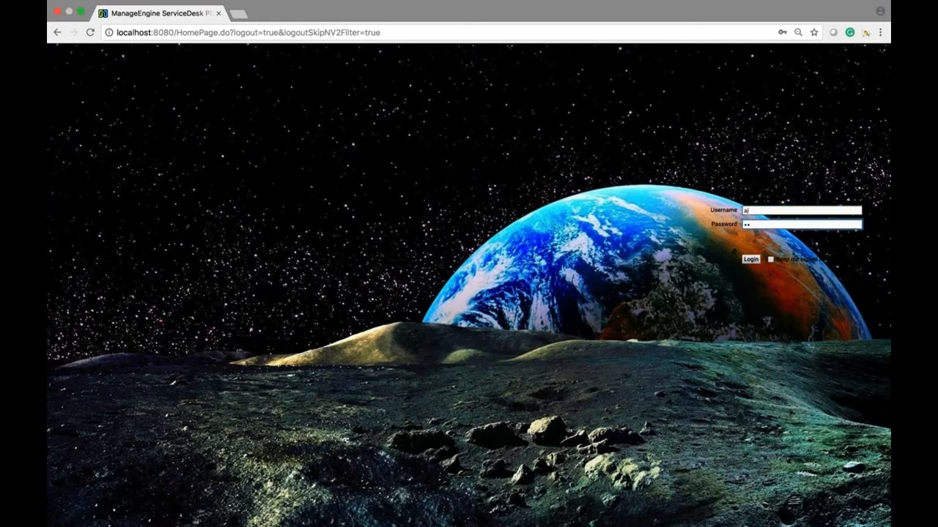
click(748, 261)
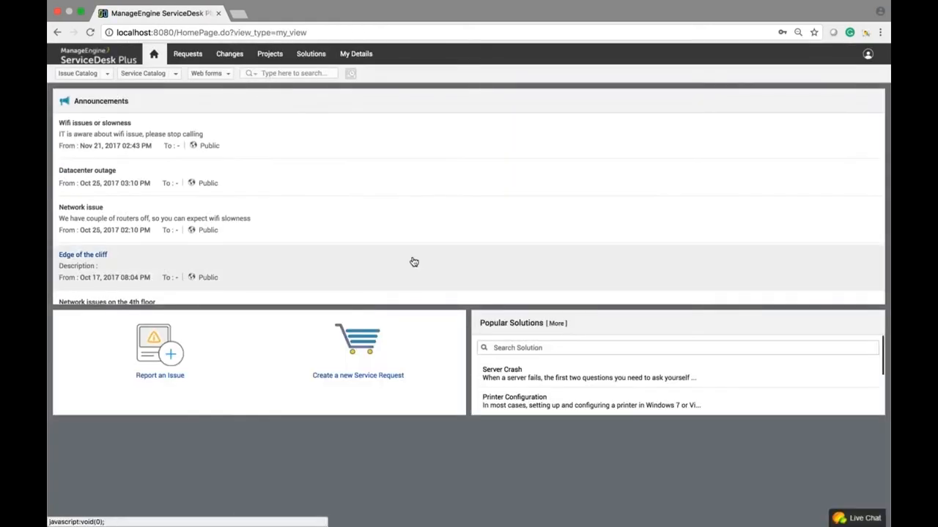
- Open the Workstation Ordering Form from the Hardware service category and dismiss its pop-up message
click(176, 76)
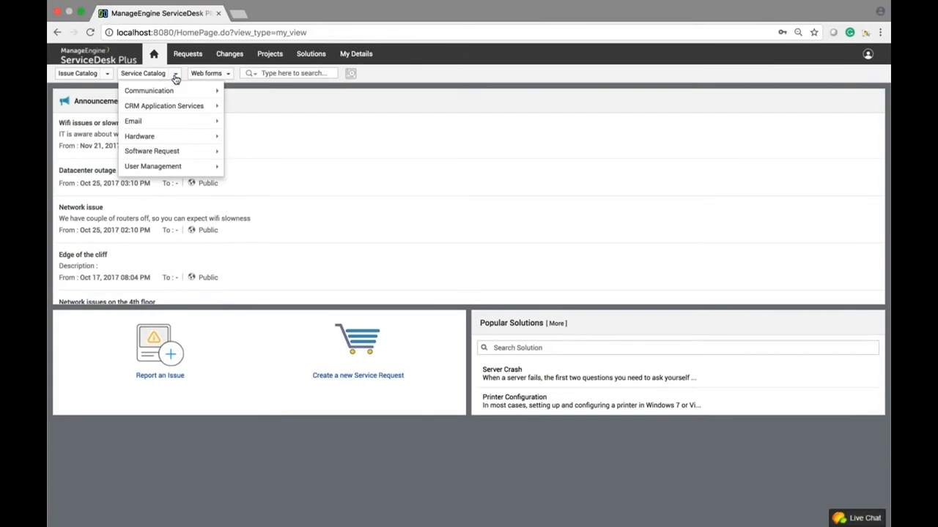
mouse_move(181, 140)
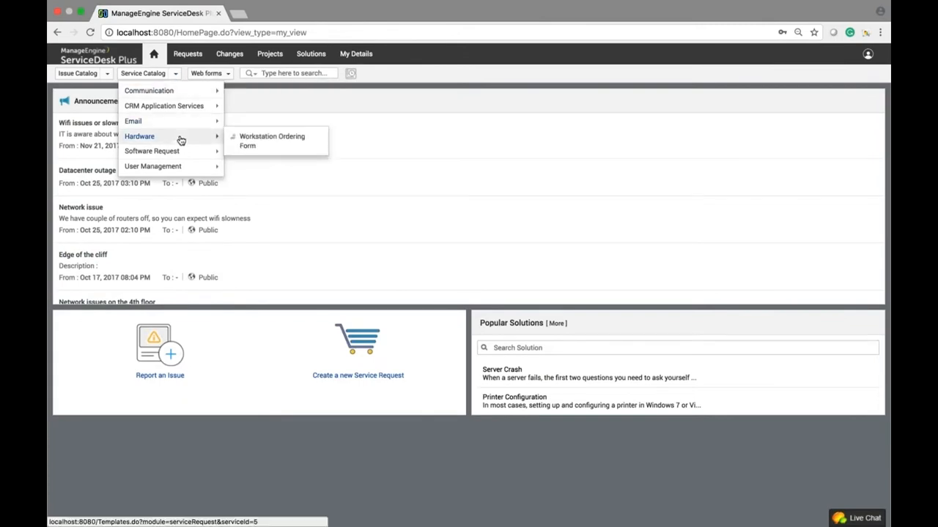
click(249, 141)
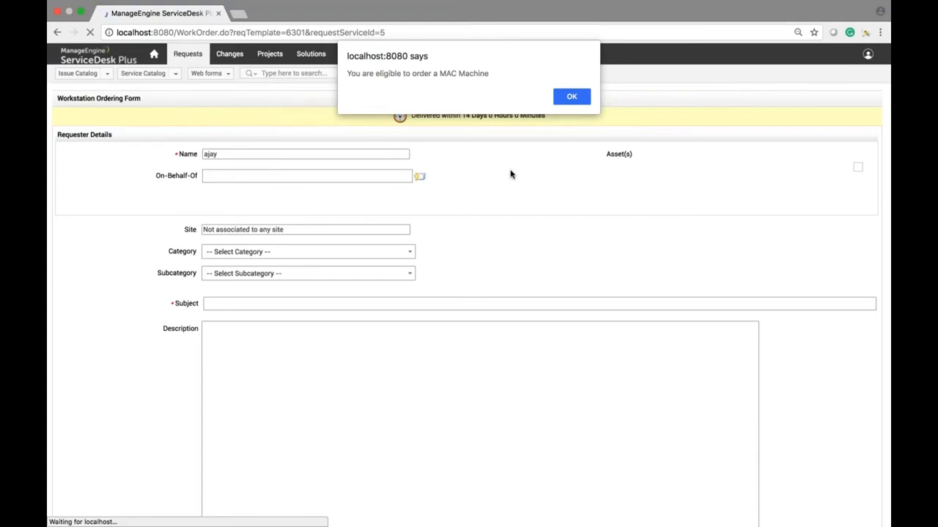
click(572, 96)
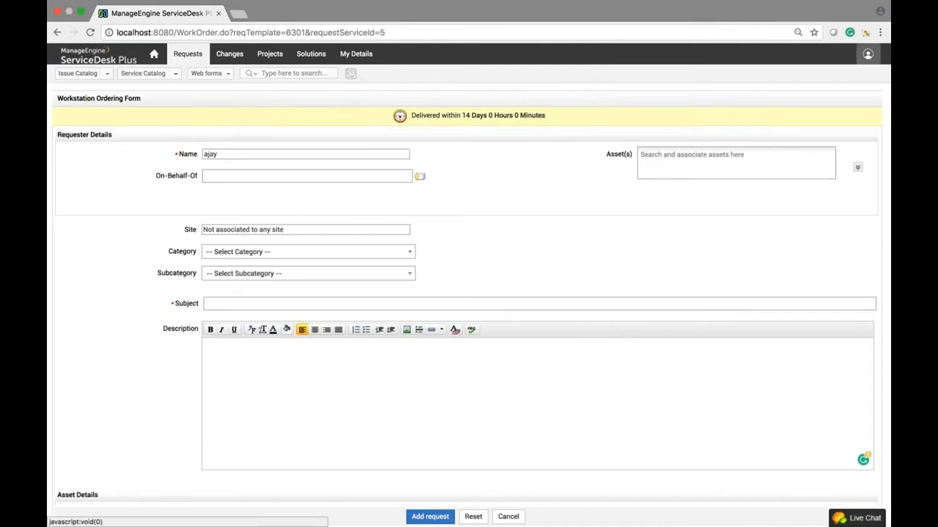
- Log out of the requester account and log in with the administrator's username and password
click(868, 54)
click(813, 173)
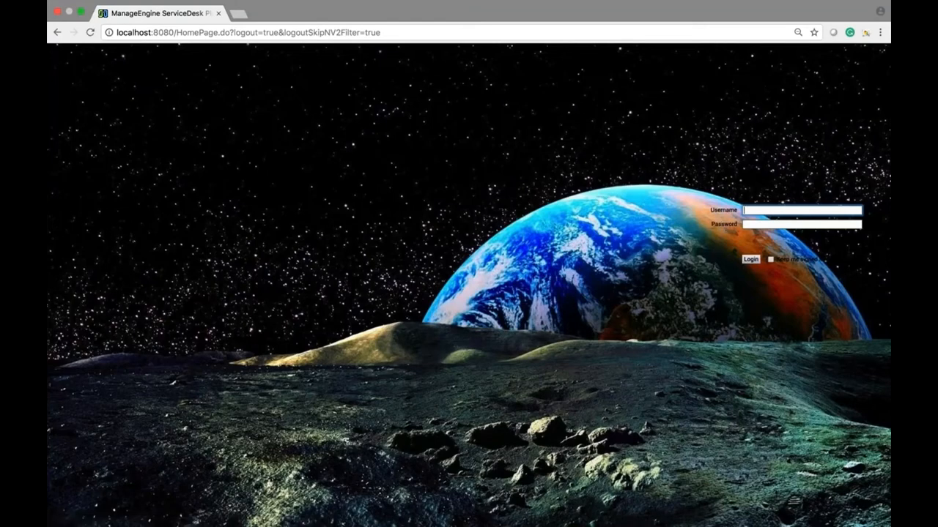
text(p)
key(Tab)
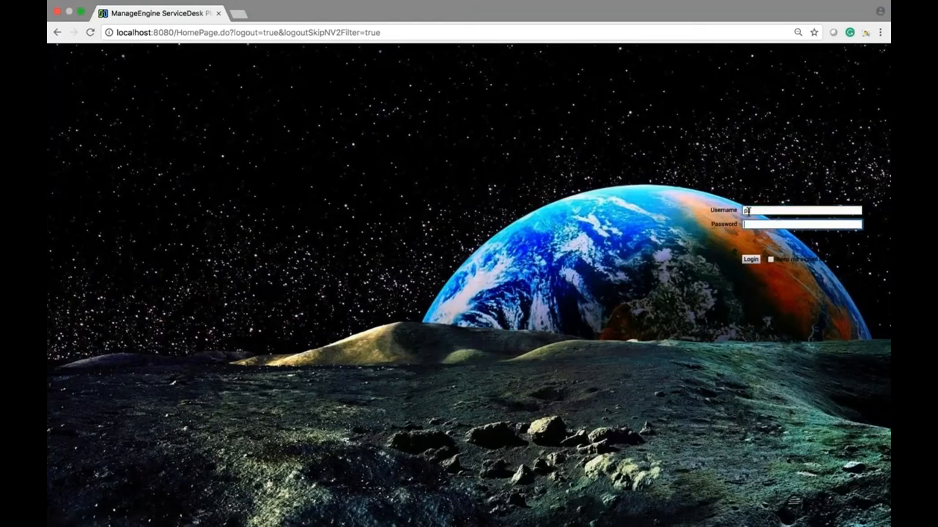
text(••)
click(751, 259)
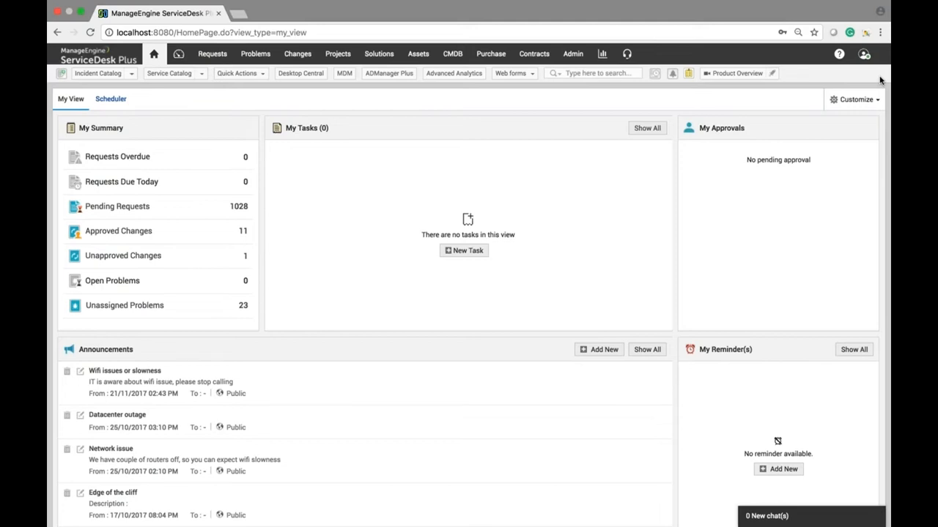
- Open the Workstation Ordering Form template for editing from the Hardware category of the admin Service Catalog
click(574, 55)
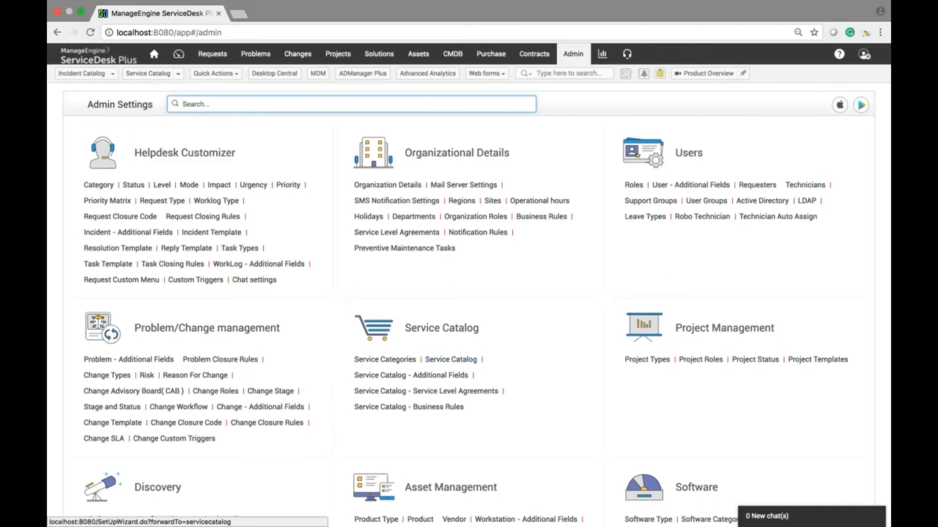
click(450, 360)
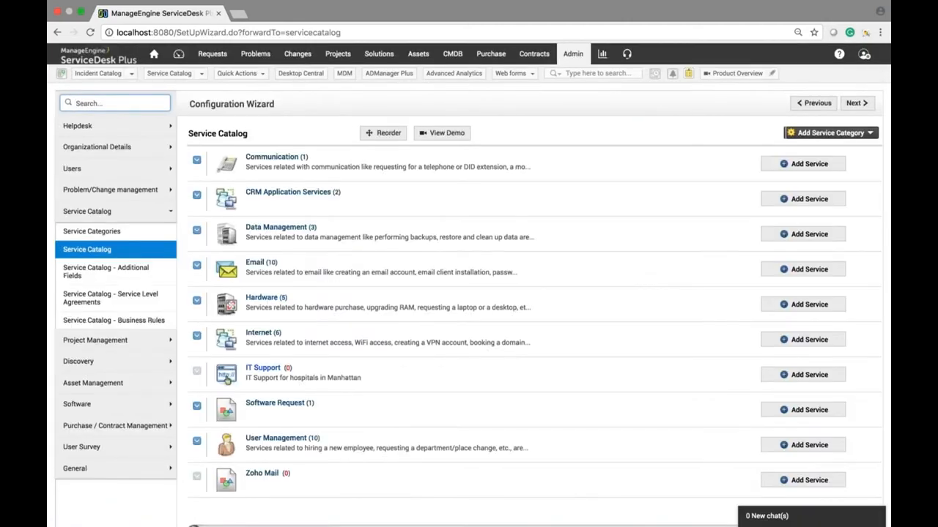
click(197, 301)
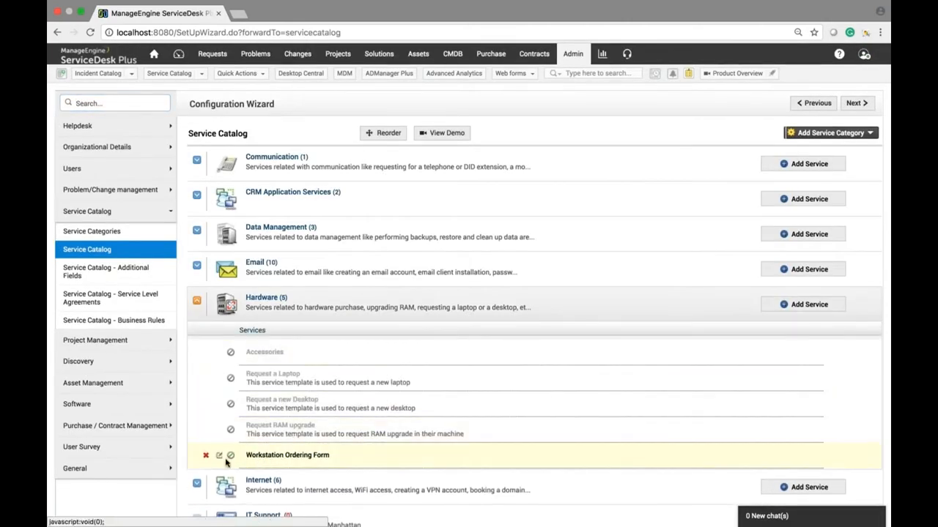
click(219, 457)
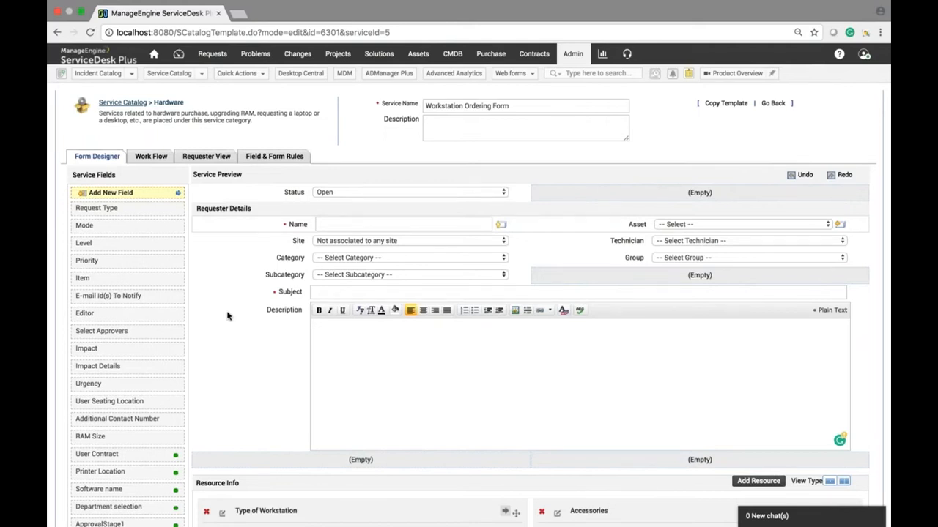
- Delete the "MAC for designers" on-form-load rule from the template's field and form rules
click(273, 157)
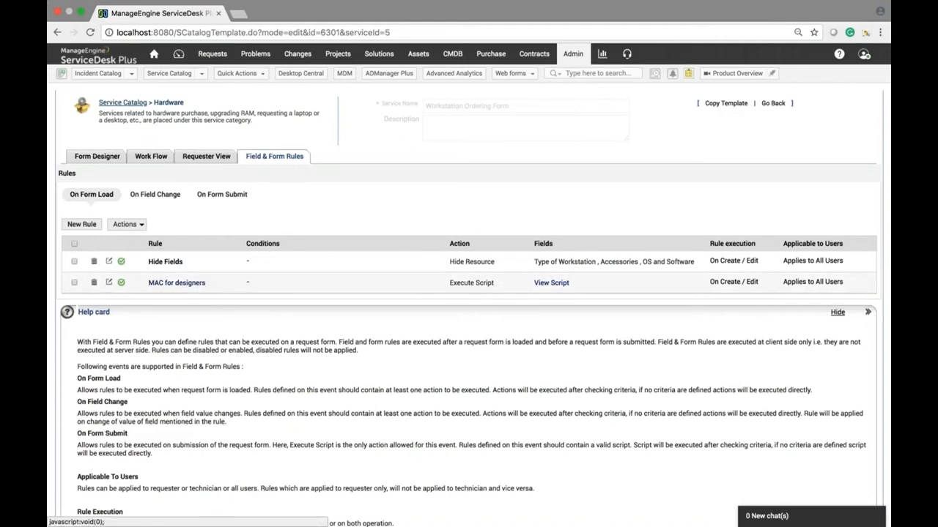
click(94, 282)
click(569, 96)
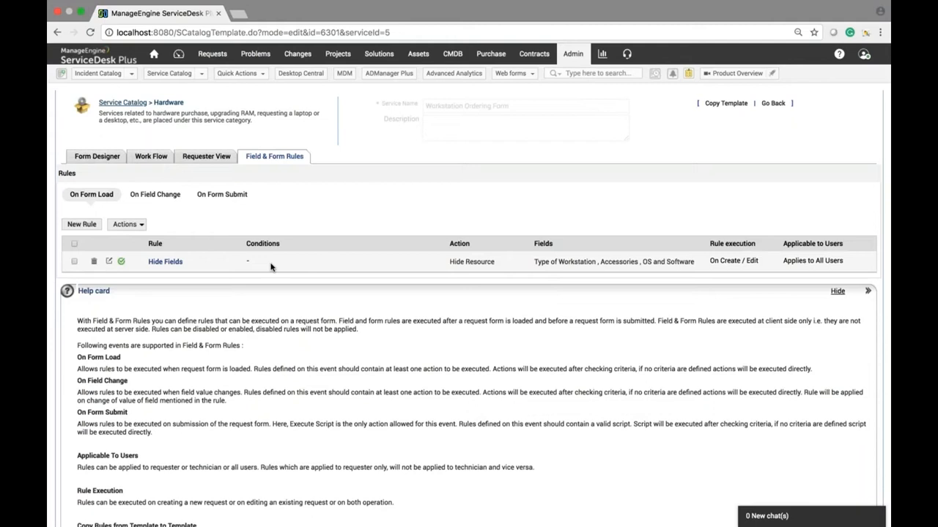
- Open the designer's record in the admin requester list to examine the job title
click(572, 57)
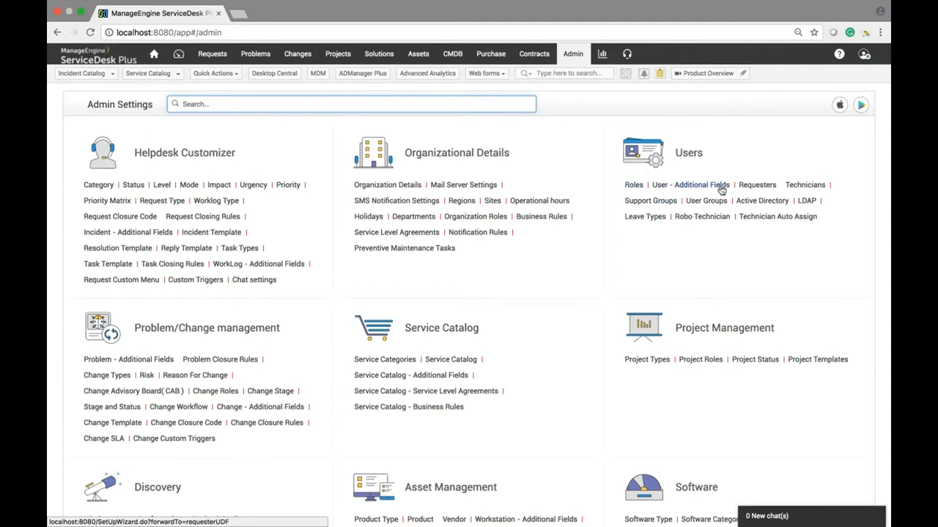
click(757, 185)
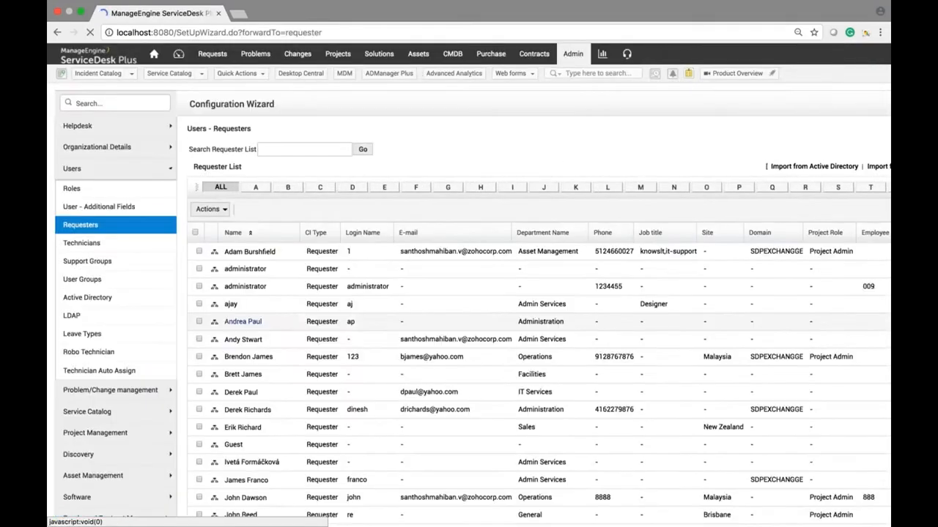
click(232, 306)
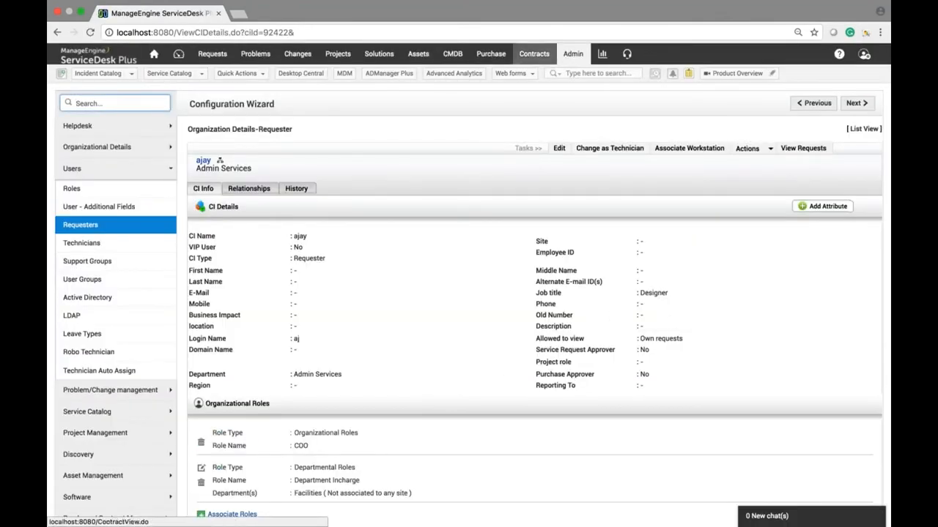
- Return to the admin Service Catalog and reopen the Hardware category's Workstation Ordering Form template for editing
click(573, 53)
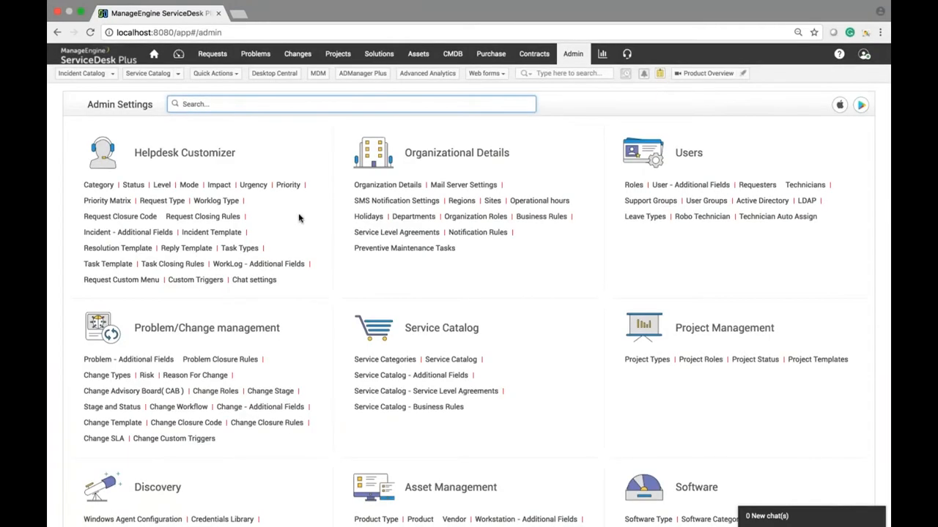
click(433, 360)
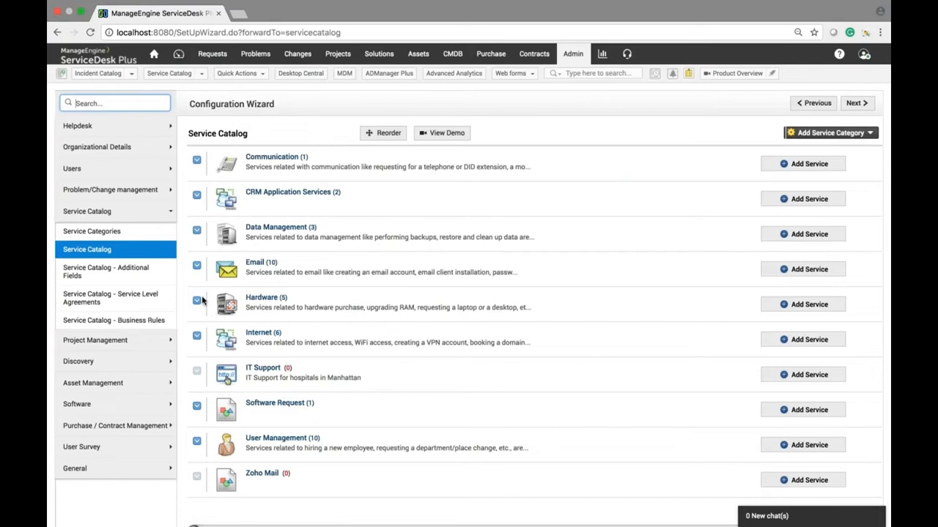
click(202, 301)
scroll(220, 330, down, 3)
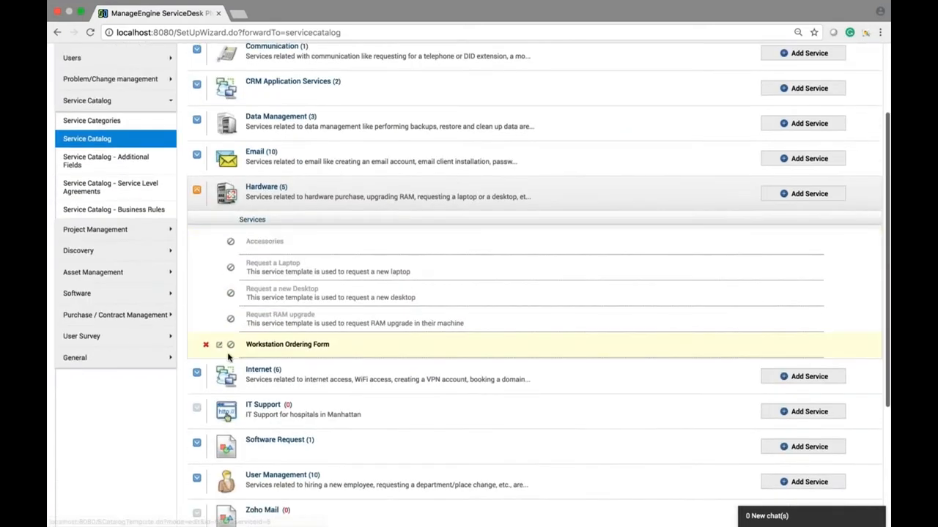
click(219, 345)
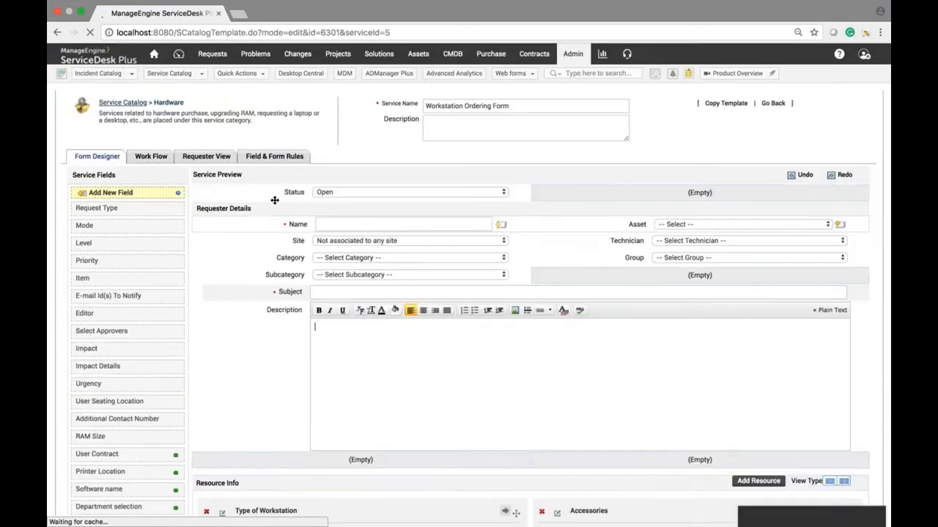
- Create a new on-form-load rule in the template's field and form rules, named "MAC for Designer"
click(272, 156)
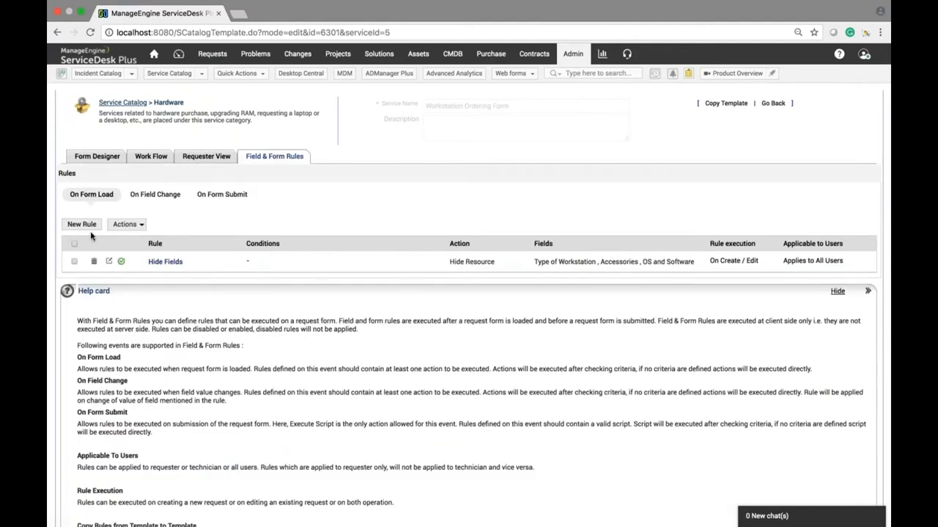
click(82, 225)
click(223, 250)
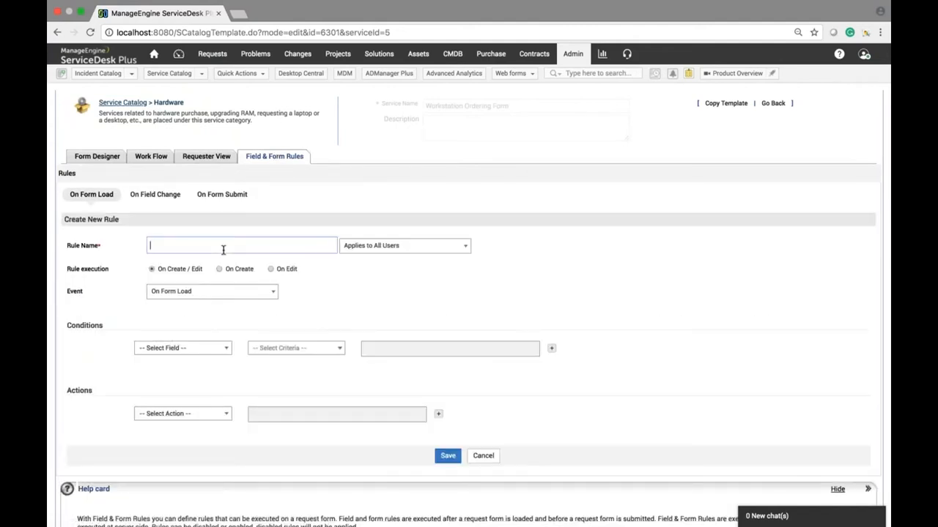
text(MAC for Designer)
- Review the rule's event choices and condition fields, keeping On Form Load and leaving the condition unset
scroll(322, 299, down, 2)
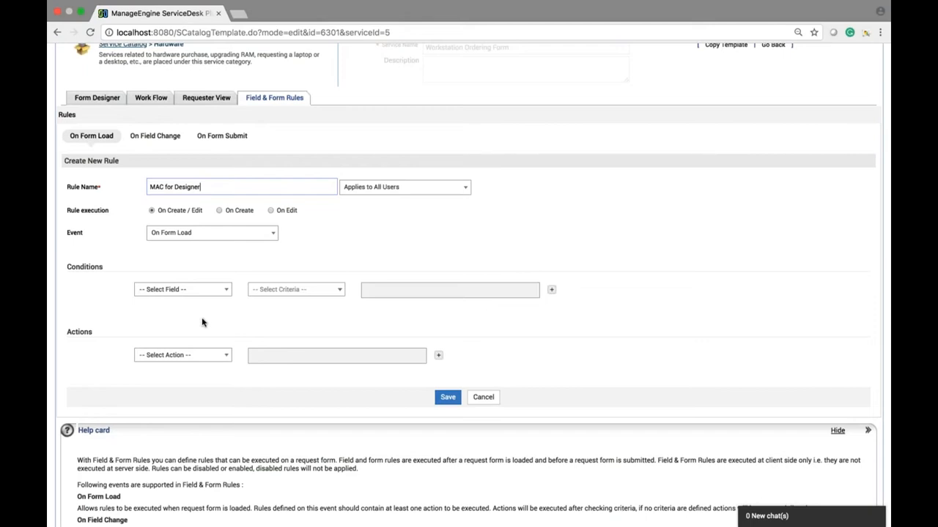
click(271, 233)
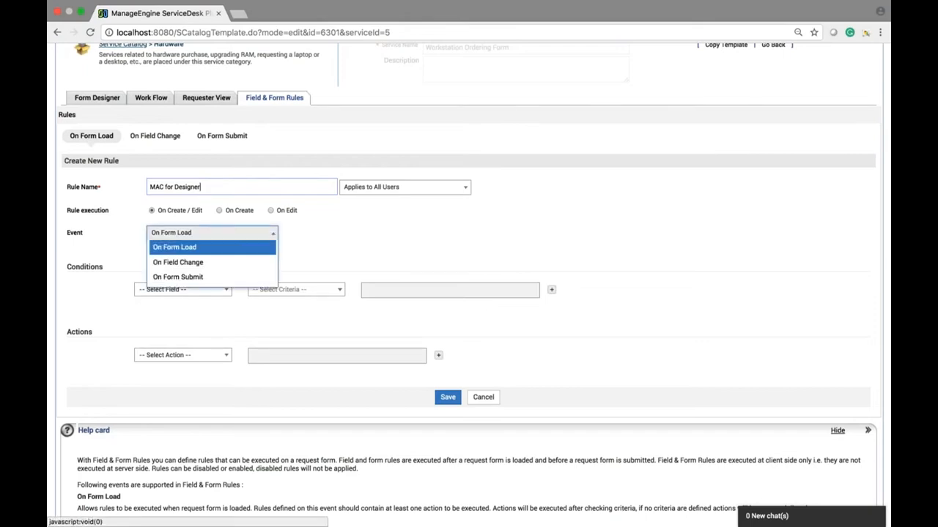
click(279, 252)
click(217, 234)
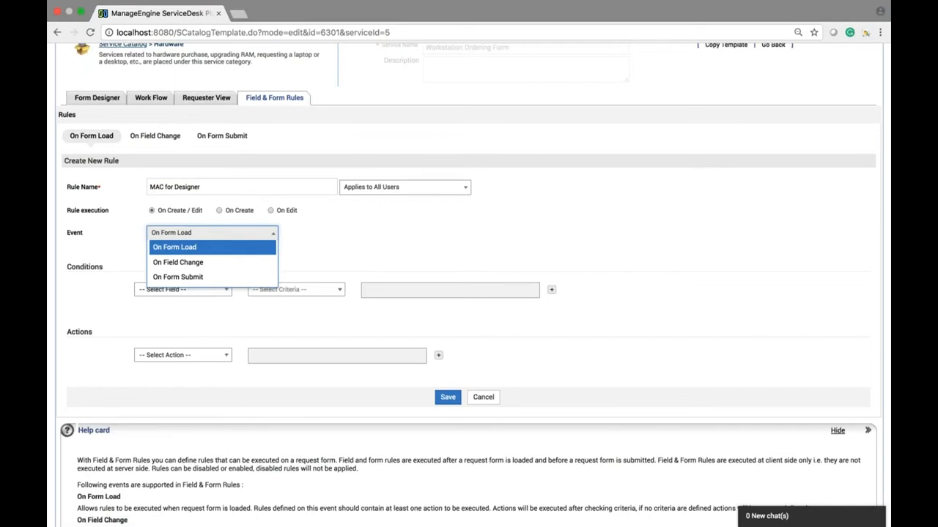
click(331, 235)
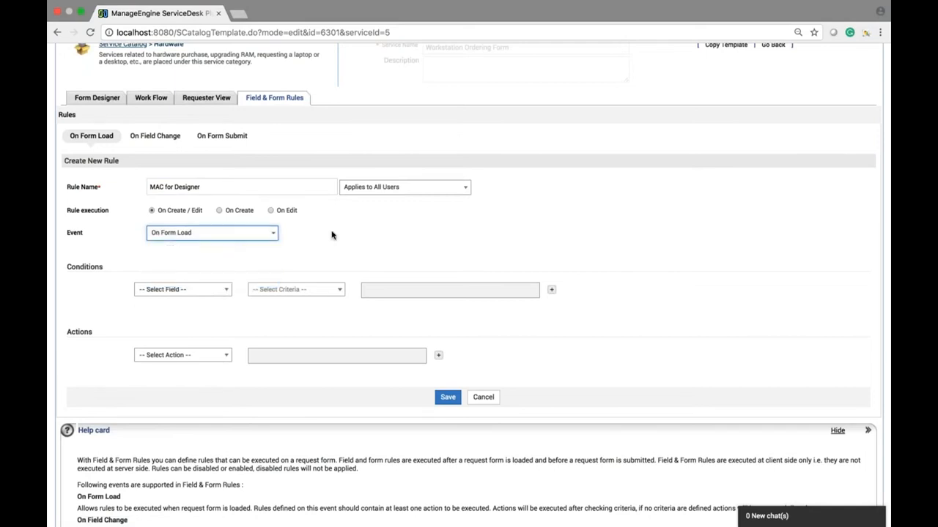
click(178, 296)
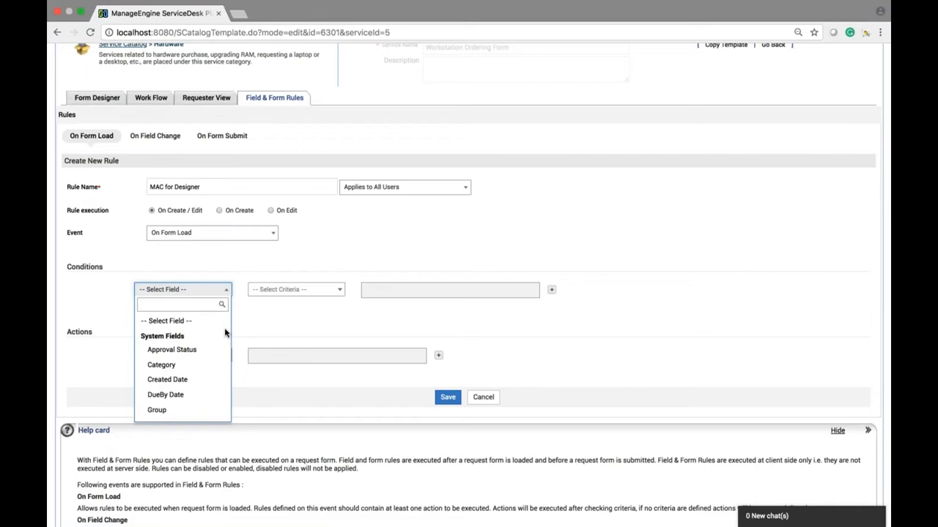
click(283, 325)
- Set the rule's action to Execute Script and open the custom script editor
click(176, 356)
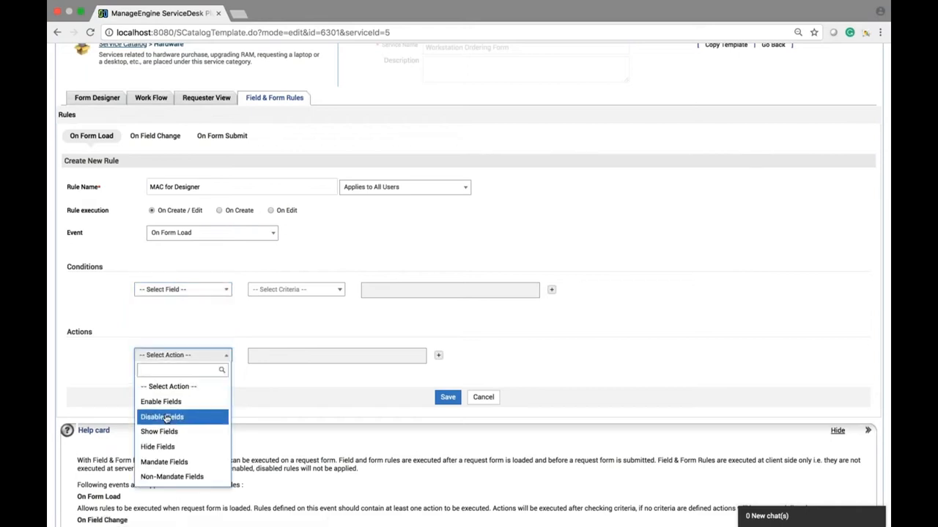
scroll(168, 417, down, 5)
scroll(167, 417, up, 5)
scroll(189, 463, down, 3)
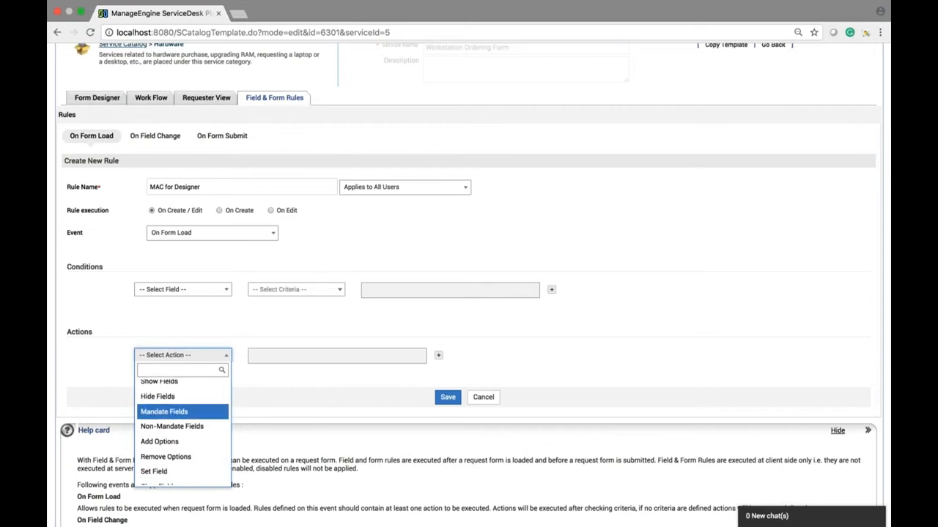
scroll(187, 471, down, 3)
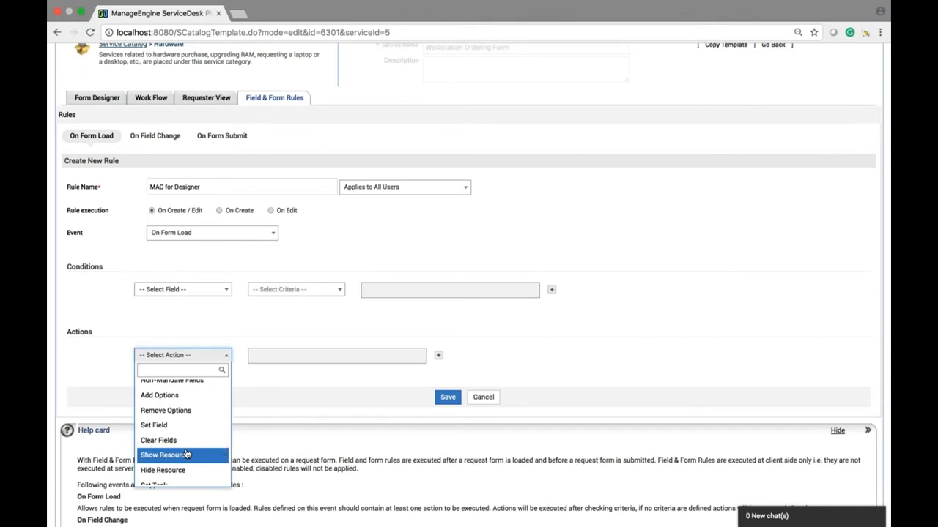
scroll(187, 454, down, 3)
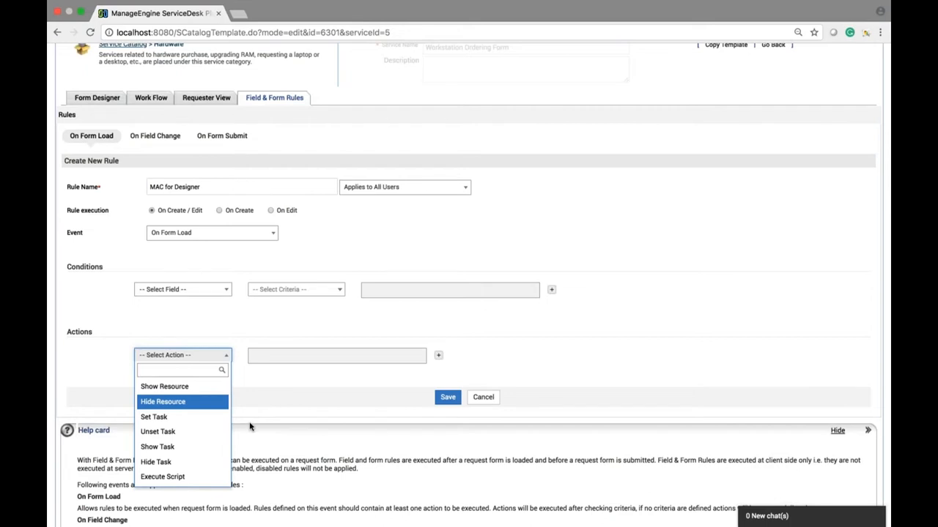
click(202, 479)
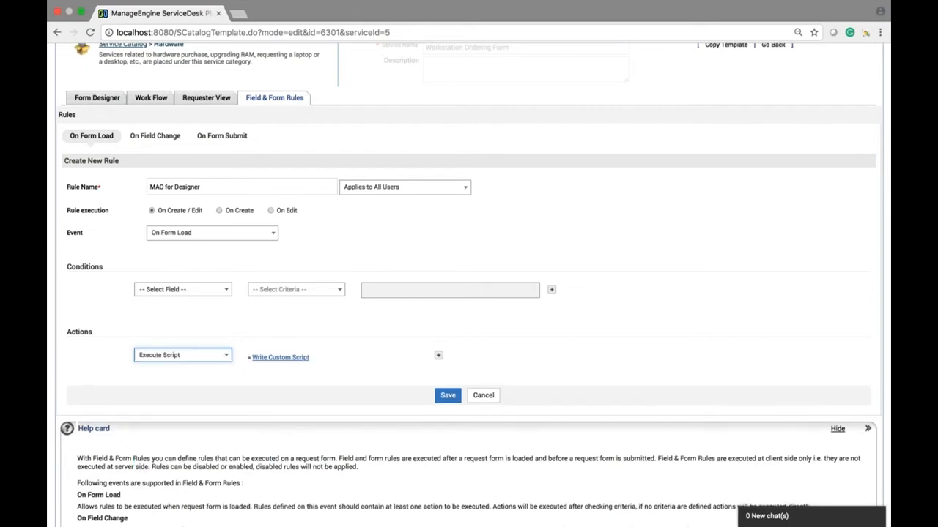
click(282, 357)
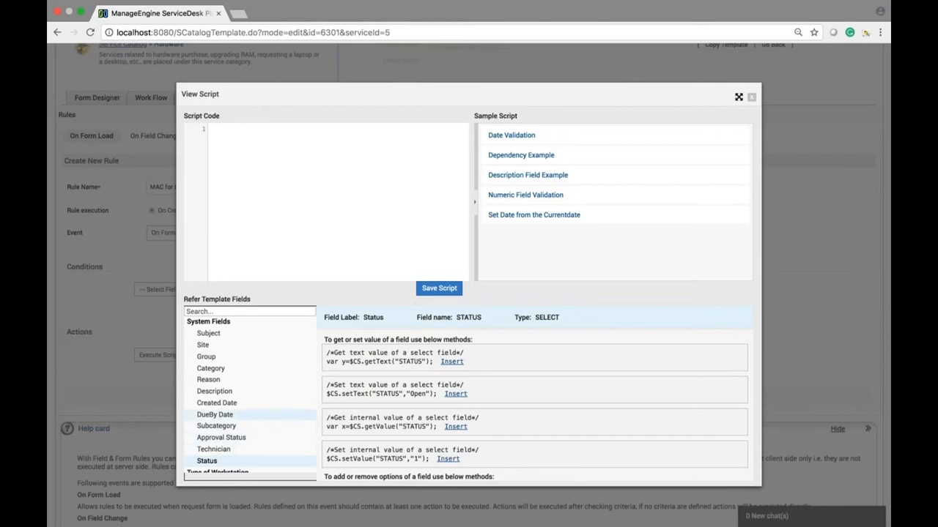
- Review the methods for the logged-in user's Roles and the requester's Job Title, and insert the Job Title get-value line into the script
scroll(242, 418, down, 5)
scroll(241, 419, down, 3)
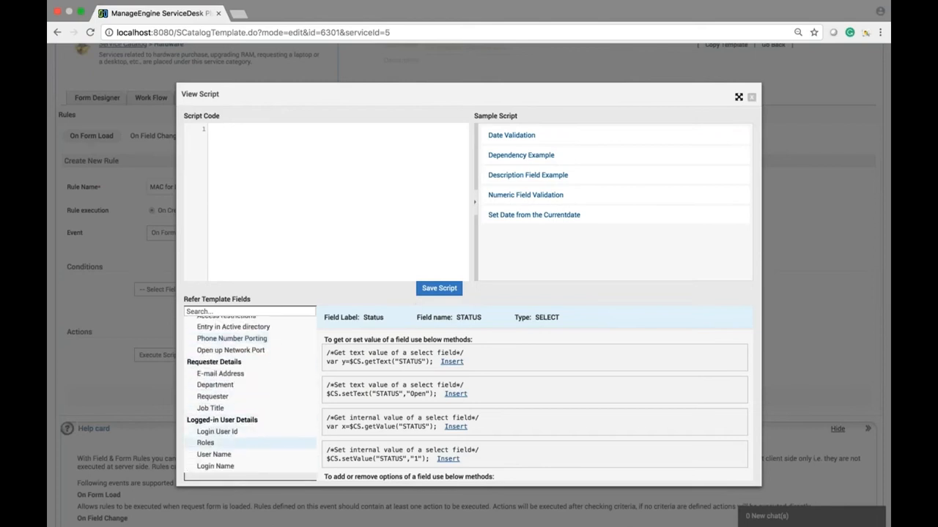
click(253, 444)
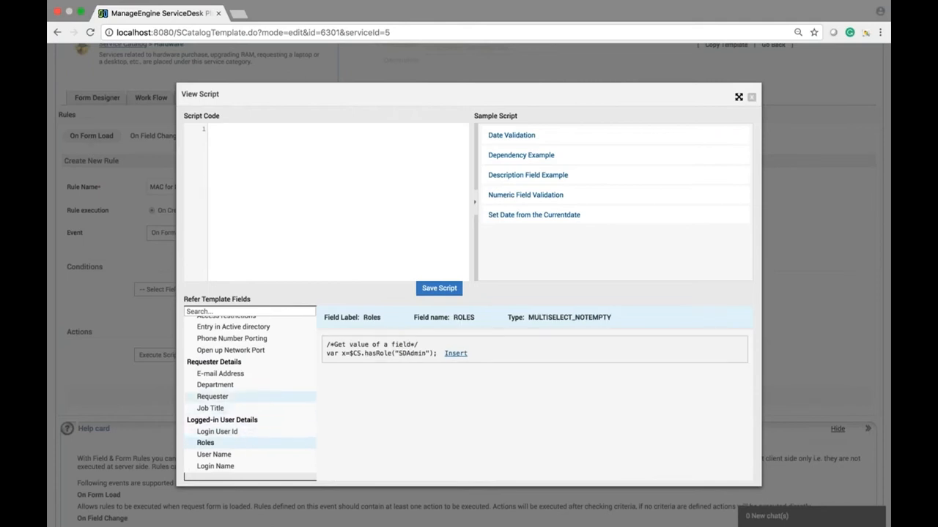
click(249, 408)
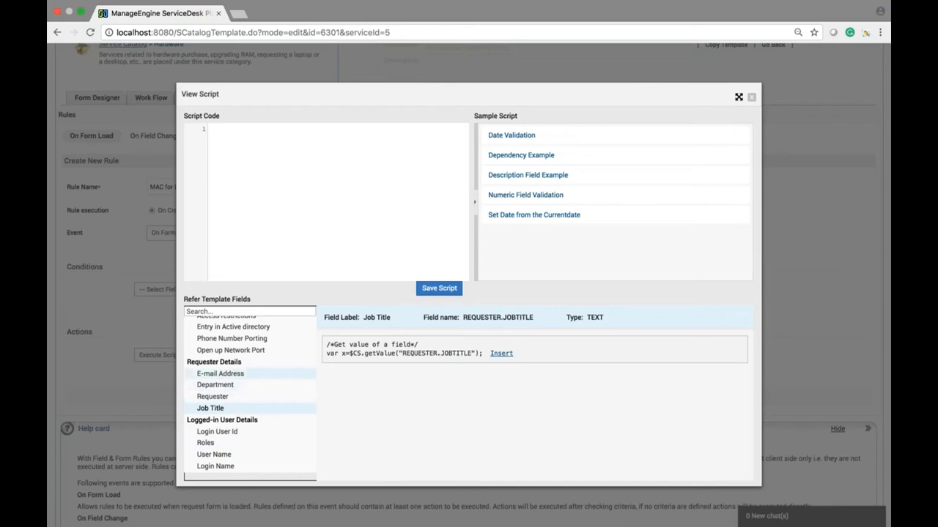
scroll(245, 389, down, 5)
scroll(245, 380, up, 2)
scroll(245, 379, down, 4)
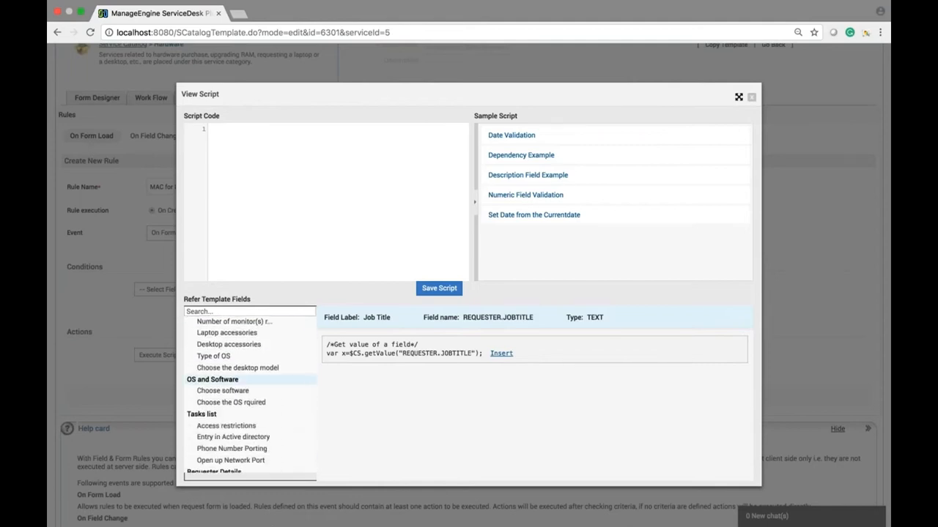
scroll(245, 392, down, 3)
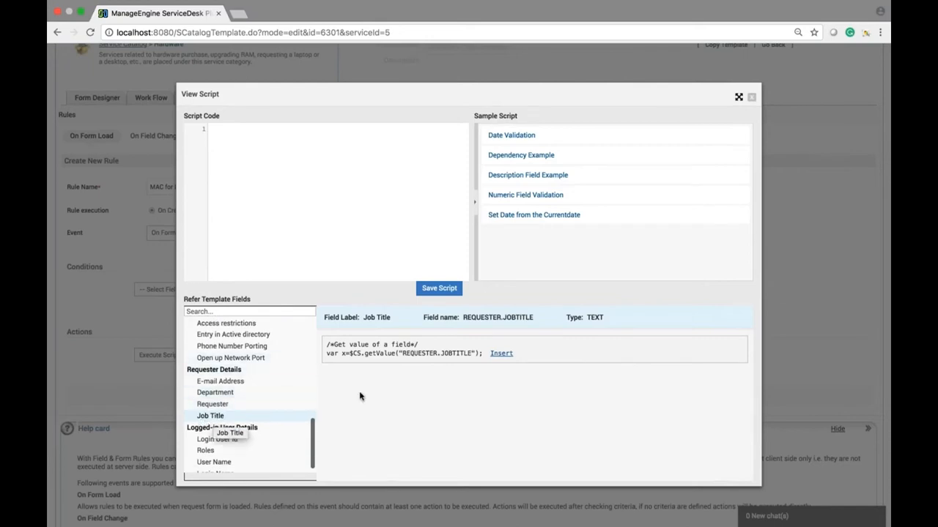
drag(326, 353, 477, 354)
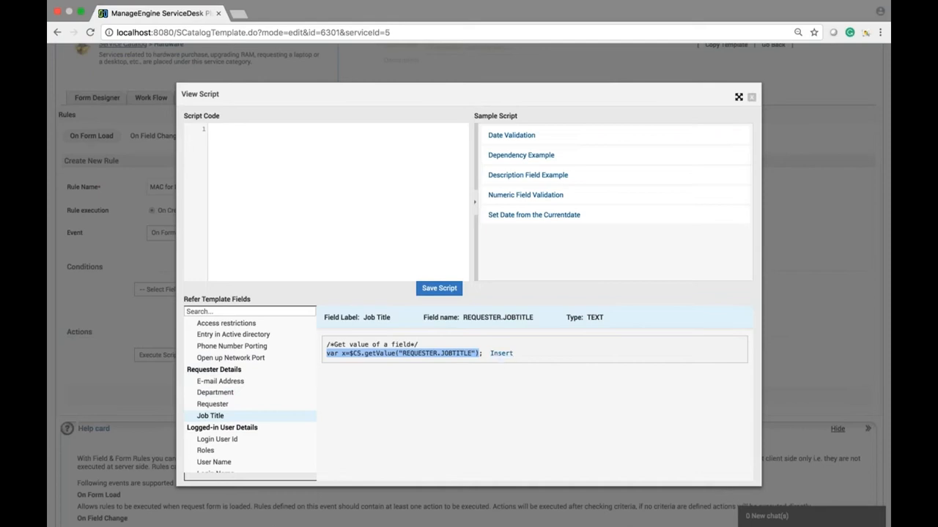
click(501, 353)
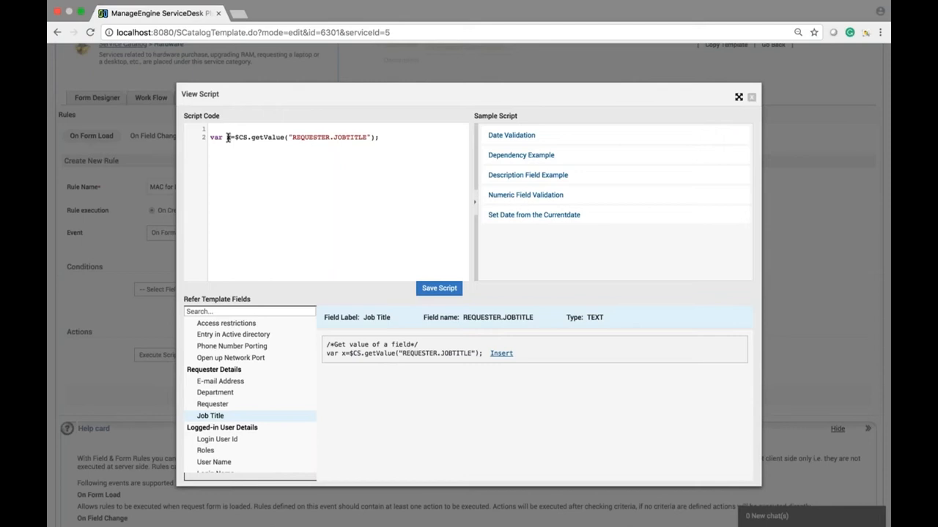
- Add an if block with empty braces below the variable line, testing whether x == "Designer"
click(400, 163)
text(if()
text(x ==)
text("Desi)
text(gner"))
text(})
- Search the web for "alert in javascript" in a new browser tab and copy the alert("Hello"); example from the xul.fr page
click(242, 18)
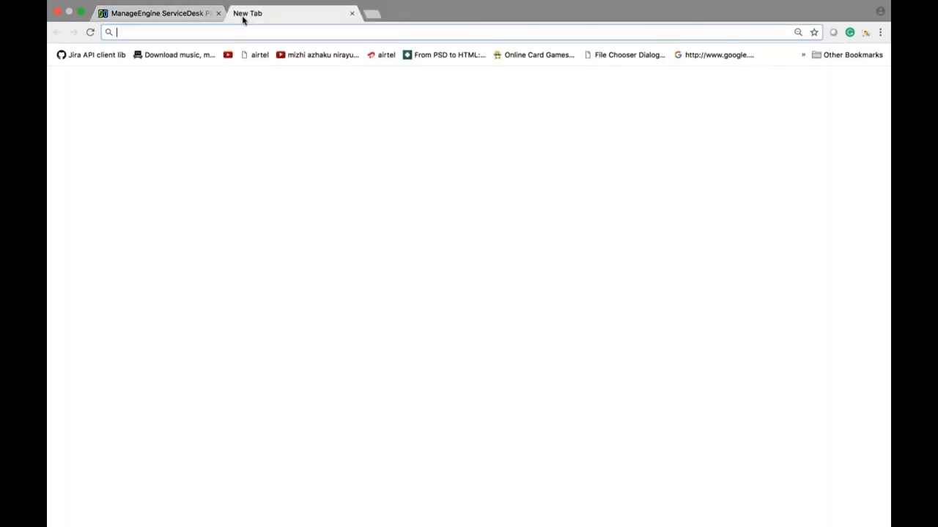
text(alert )
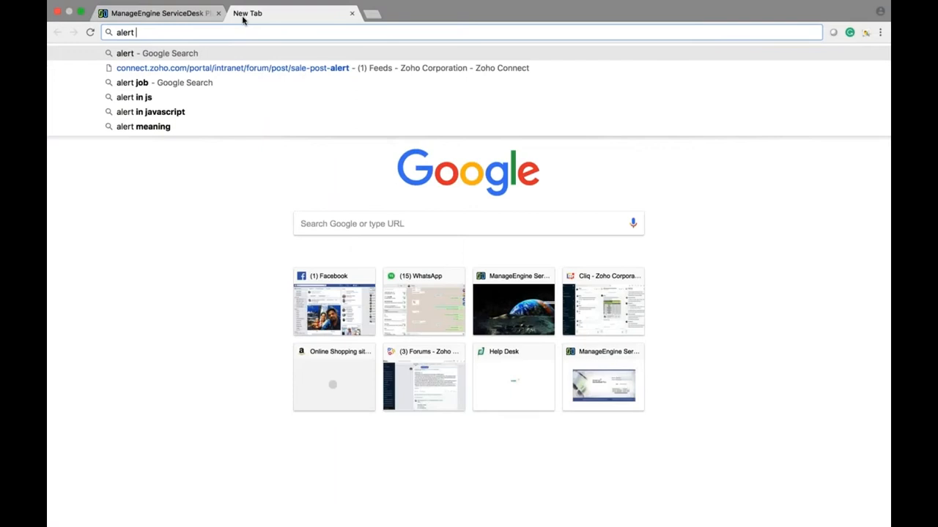
text(in javascri)
key(Return)
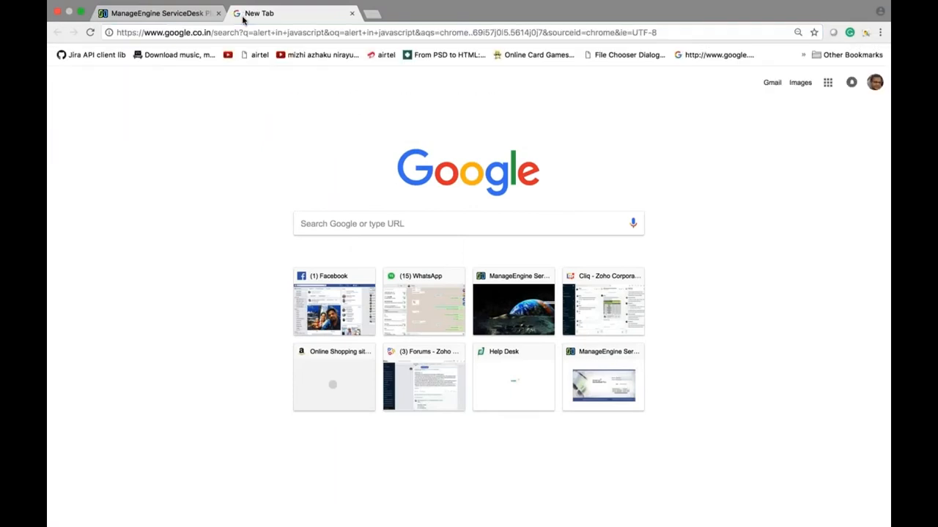
click(242, 200)
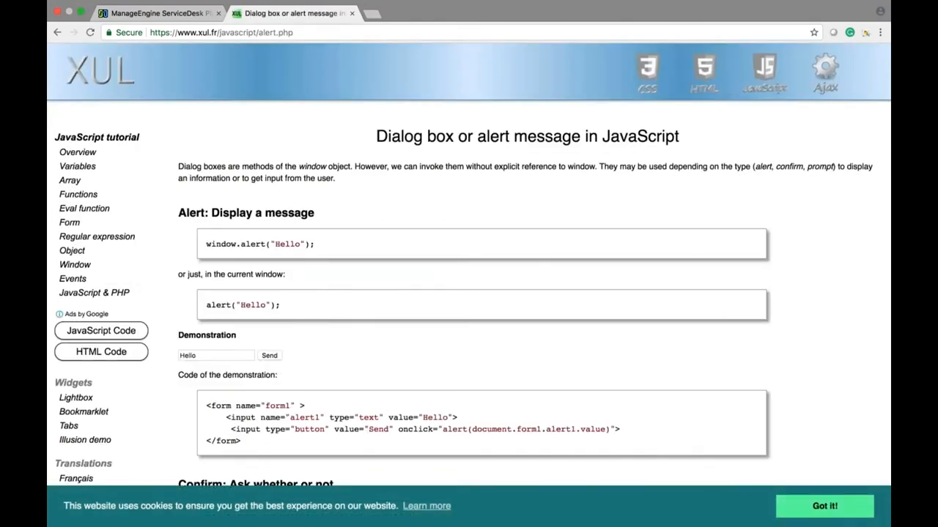
drag(206, 305, 286, 304)
key(super+c)
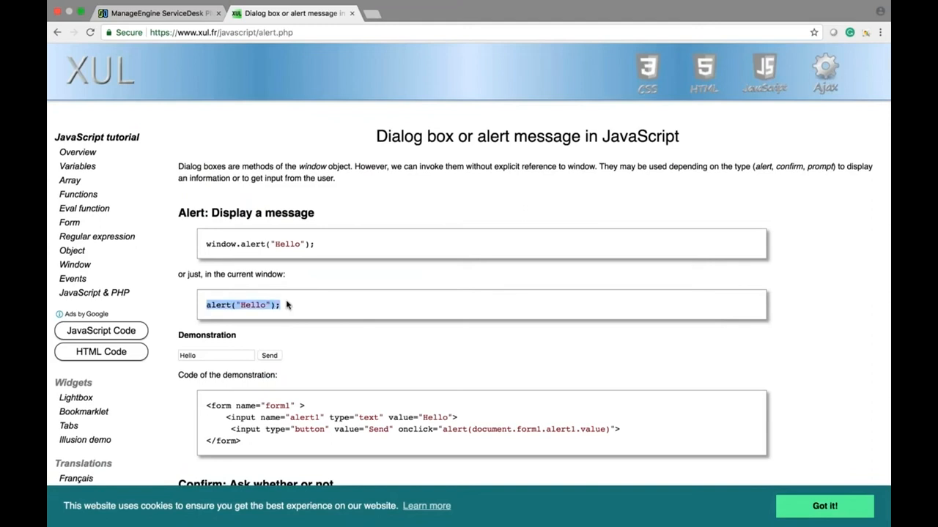
- Paste the alert into the script's if block and change its message to "You are eligible to get a MAC Machine"
click(157, 13)
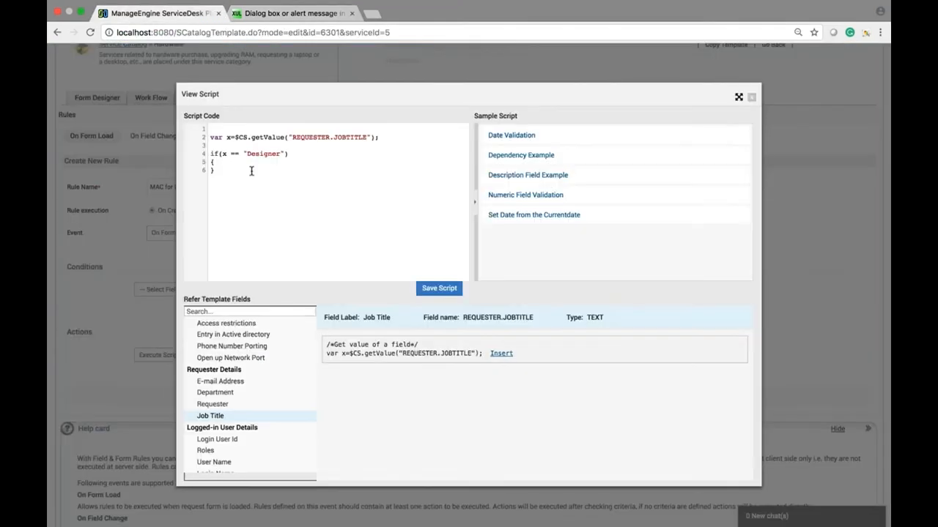
key(super+v)
double_click(257, 170)
text(You are eligible to get a MAC Machine)
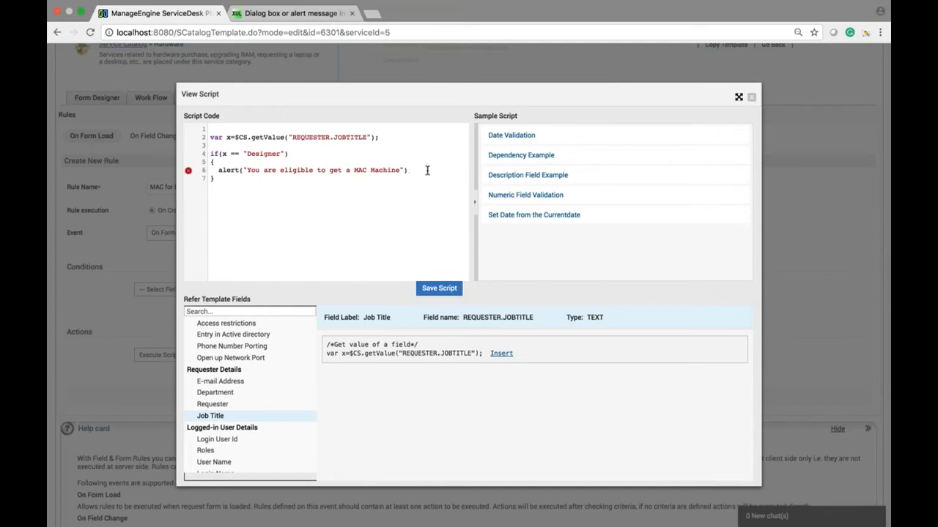
- Save the custom script and the "MAC for Designer" rule
mouse_move(188, 174)
click(438, 288)
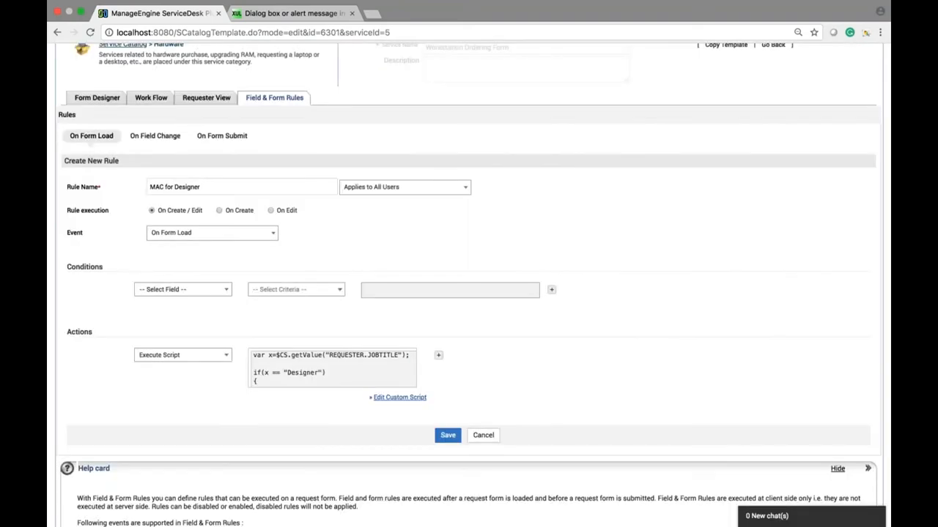
click(448, 436)
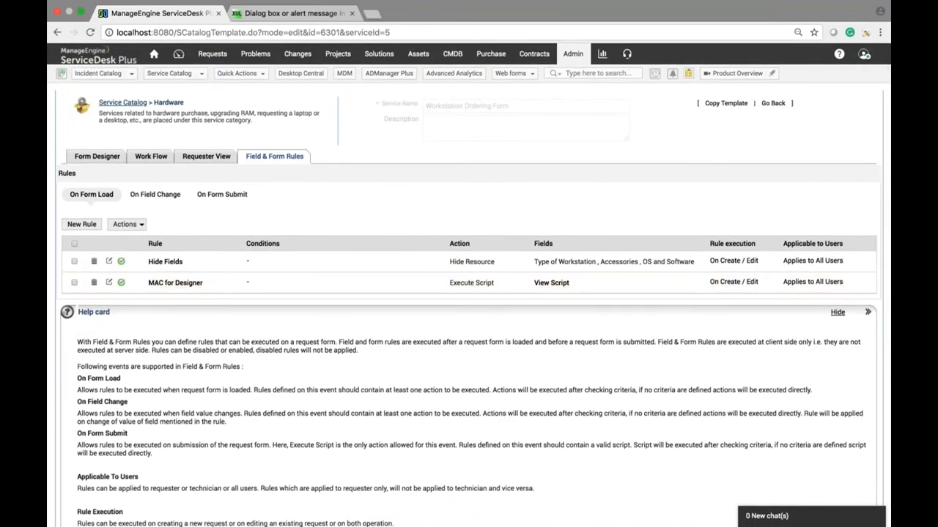
- Test the rule by opening a Workstation Ordering Form request from the Hardware service catalog, and dismiss its alert
click(214, 53)
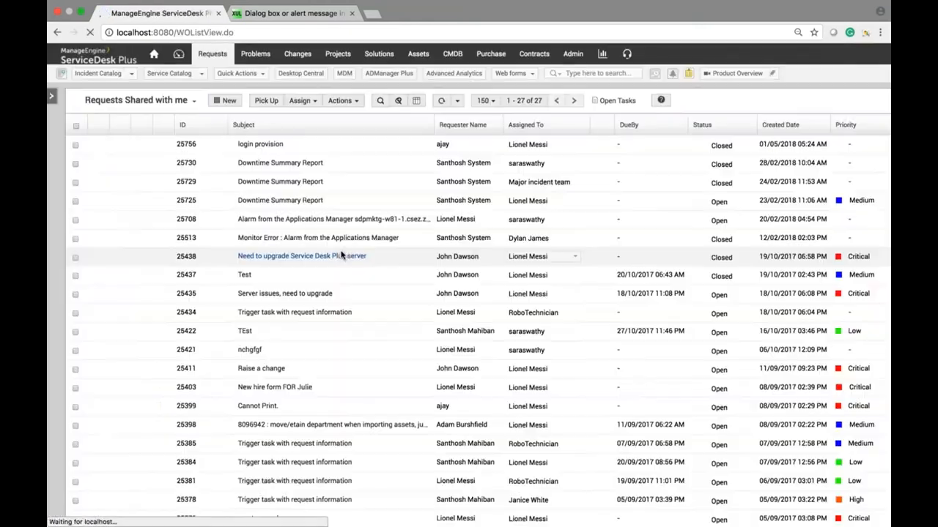
click(198, 78)
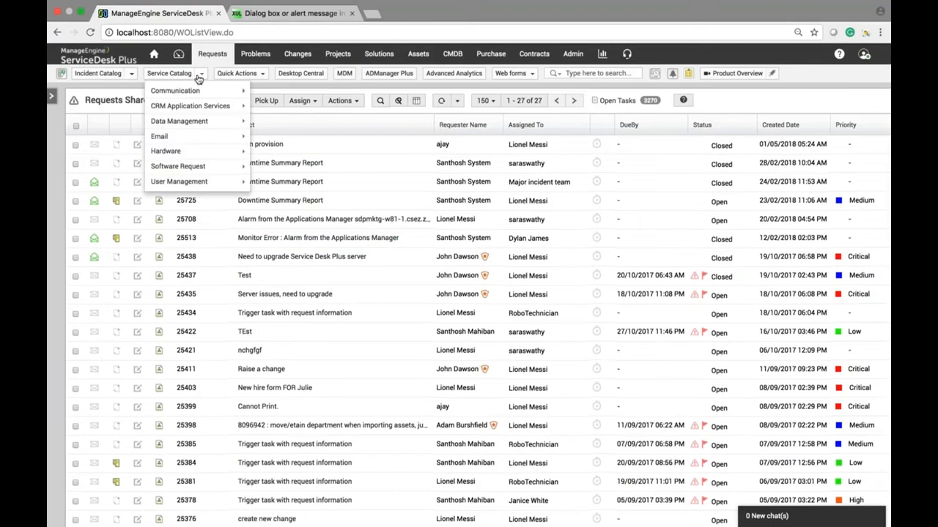
mouse_move(193, 151)
click(280, 155)
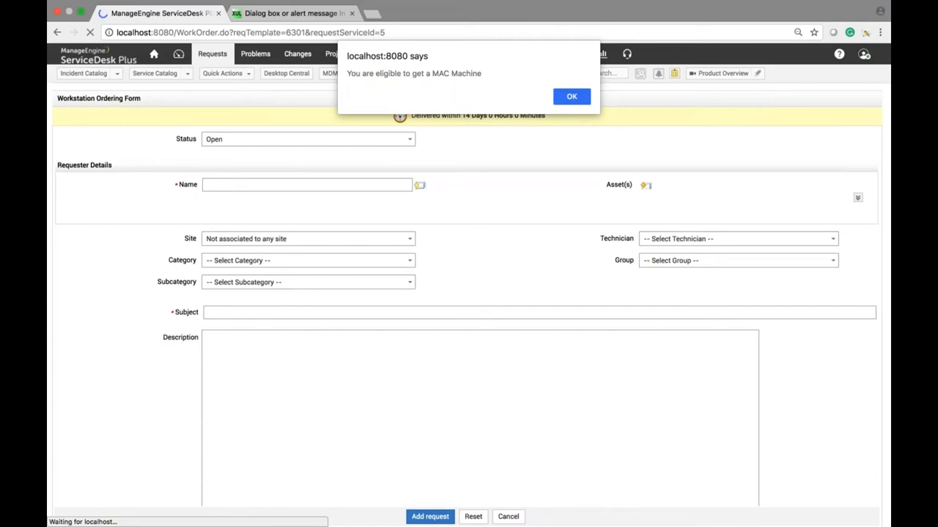
click(577, 99)
- Open the Default Request incident template from the admin settings and show its on-field-change rules
click(573, 53)
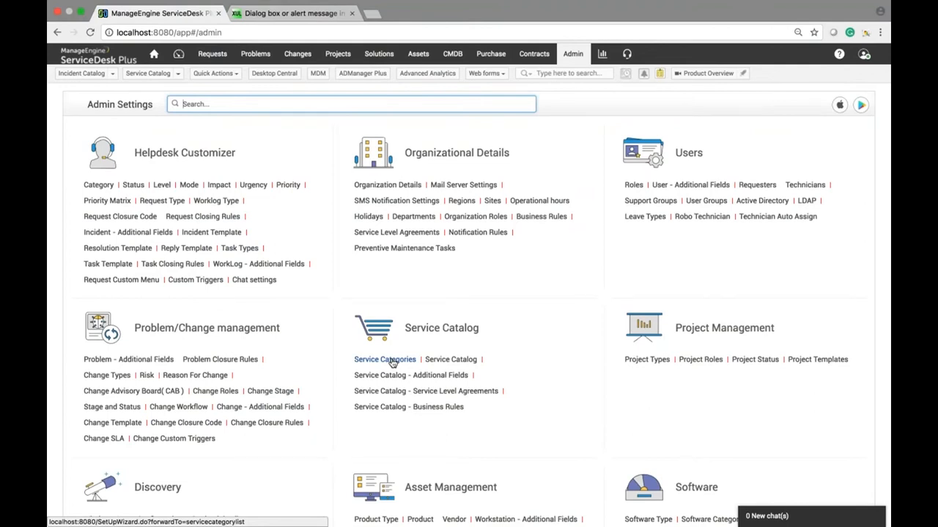
click(224, 235)
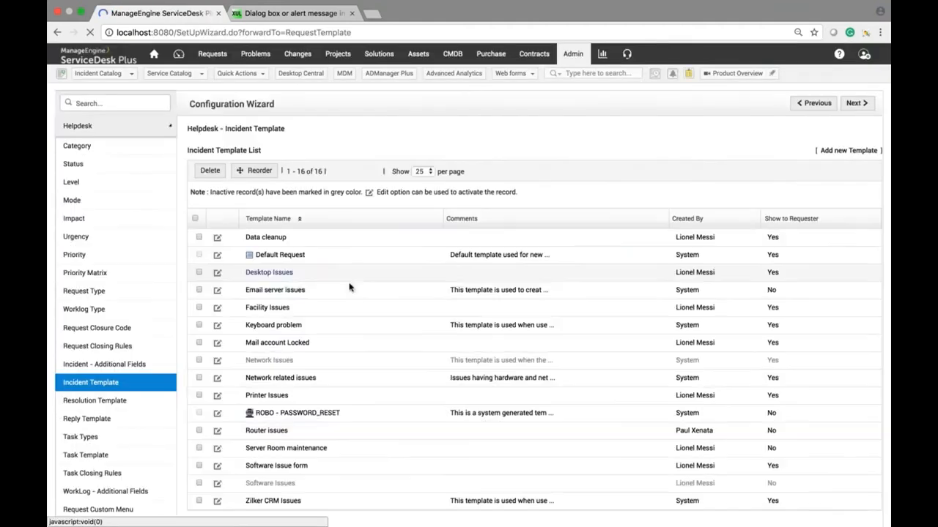
click(276, 257)
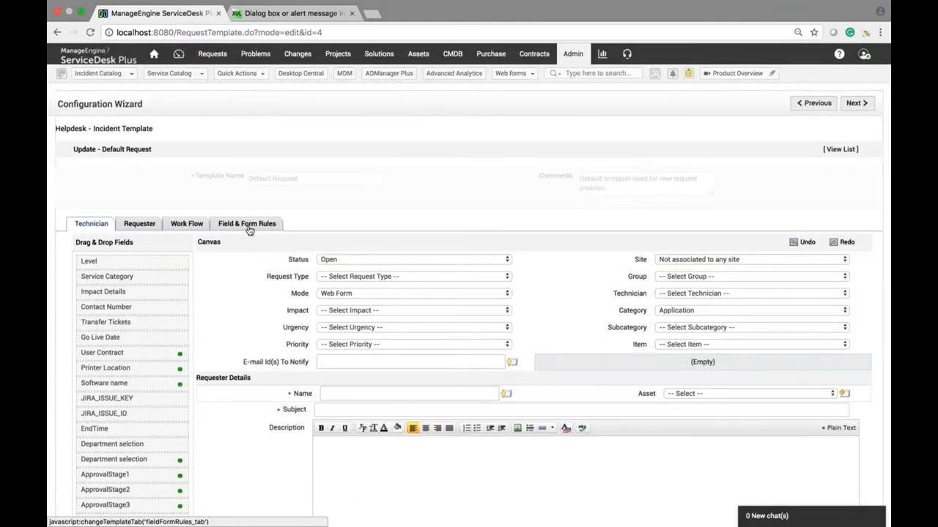
click(249, 225)
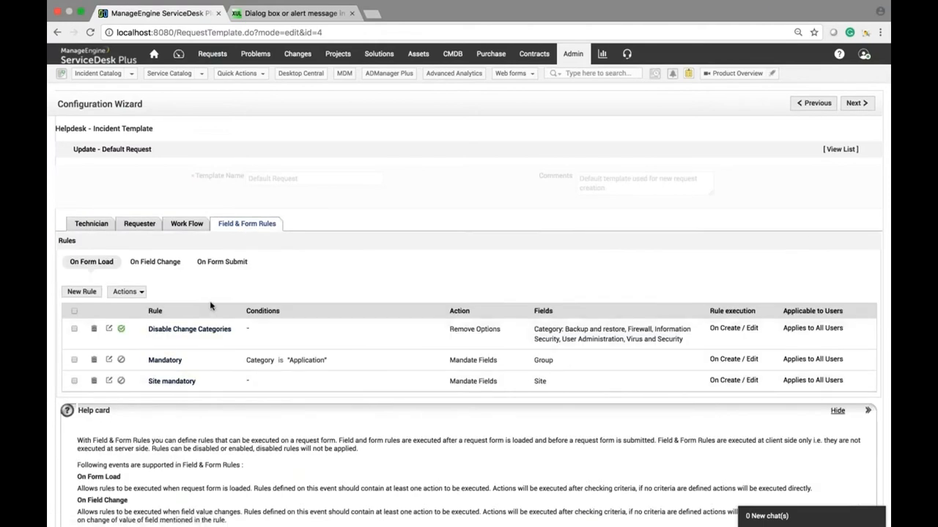
click(155, 262)
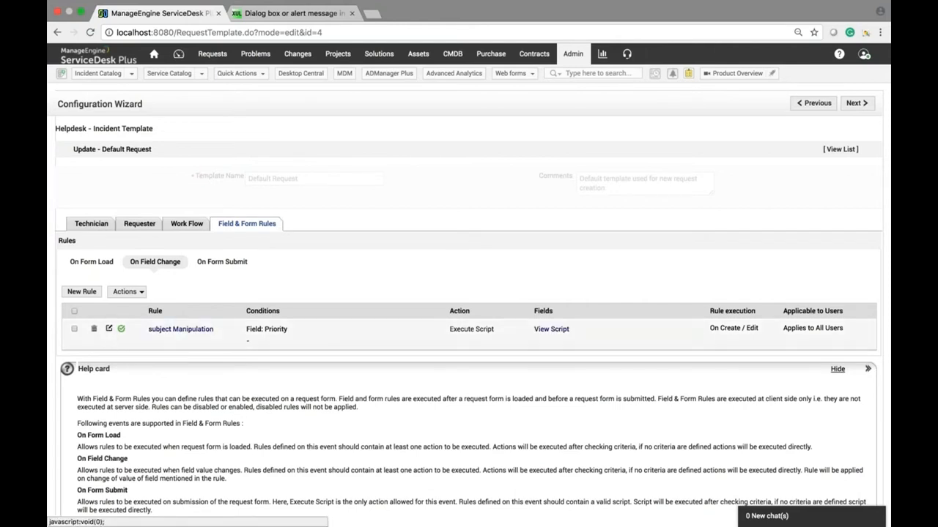
- Edit the "subject Manipulation" rule and open its custom script
click(109, 330)
scroll(304, 359, down, 3)
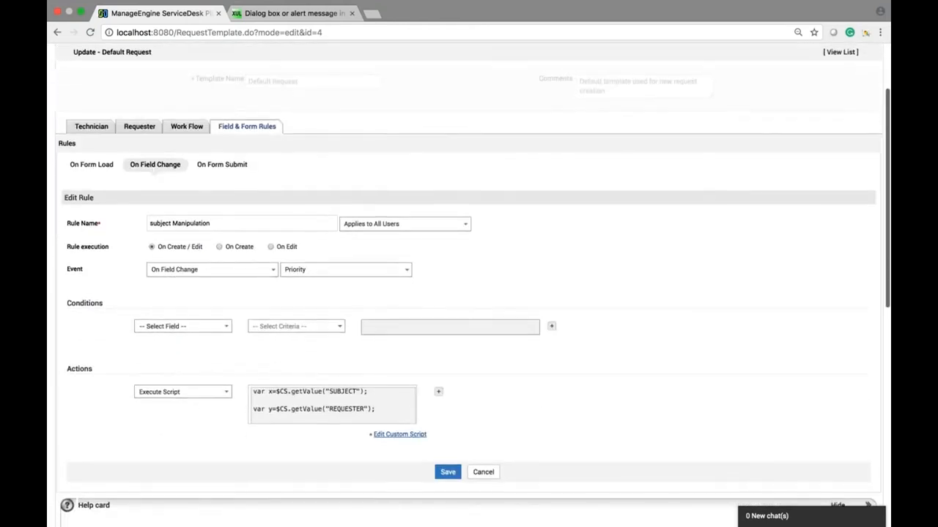
click(409, 436)
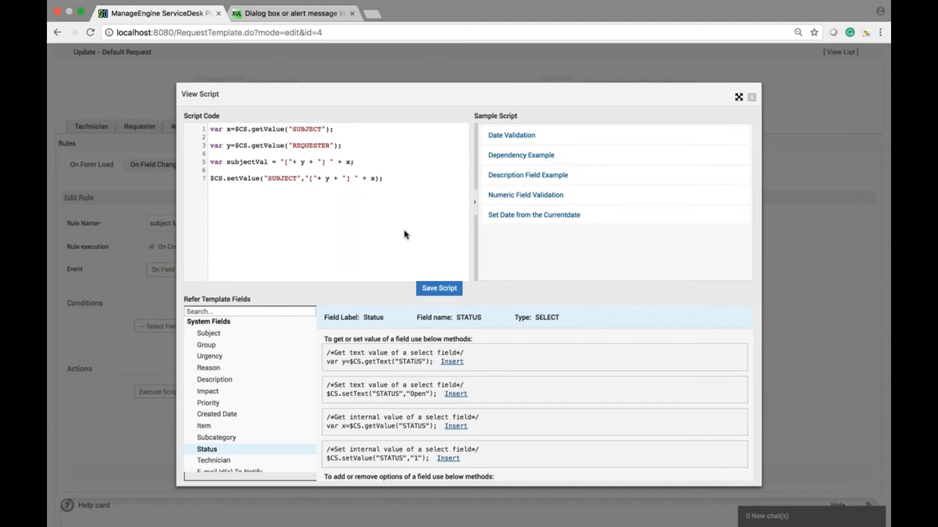
- Replace REQUESTER with PRIORITY in the script's var y line, using the Priority field's method reference, and save the script and rule
click(211, 403)
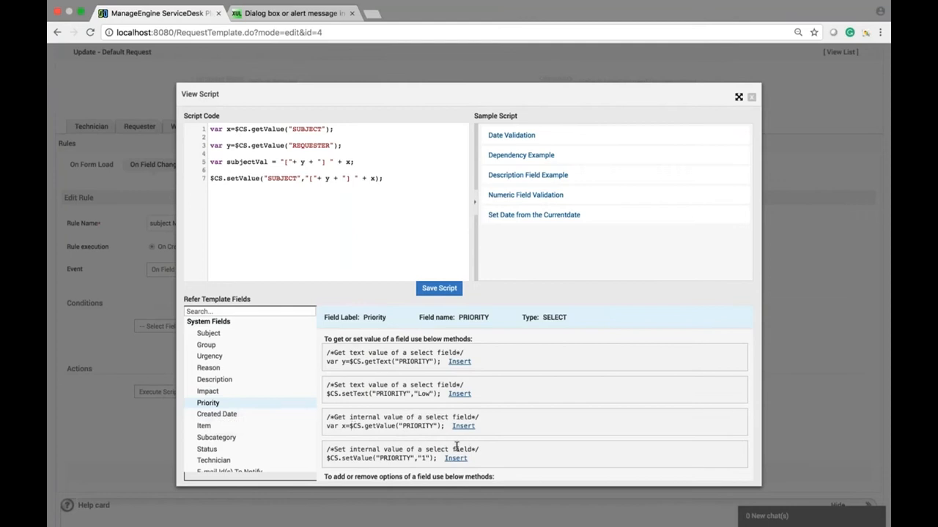
double_click(407, 425)
key(ctrl+c)
double_click(310, 145)
key(ctrl+v)
key(Delete)
click(440, 289)
click(447, 470)
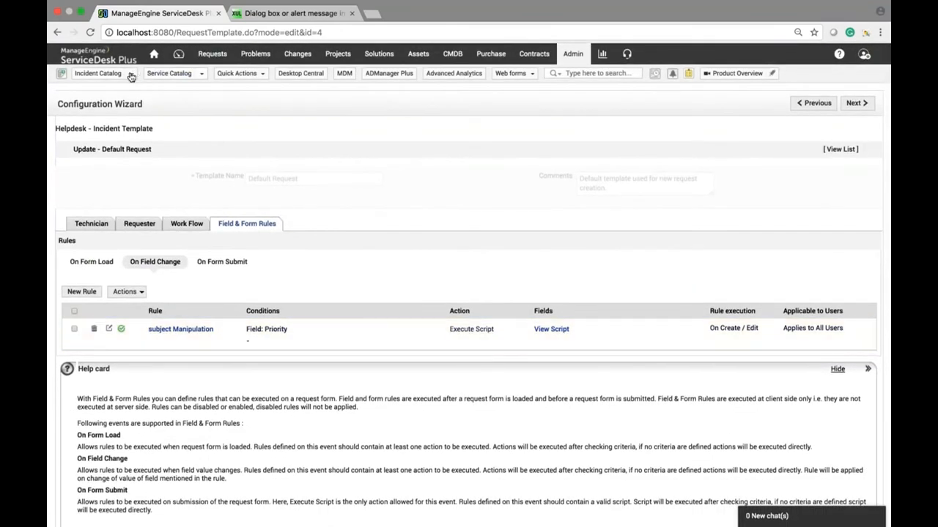
- Create a new incident from the incident catalog, fill in the requester's name, and close the requester details page
click(130, 76)
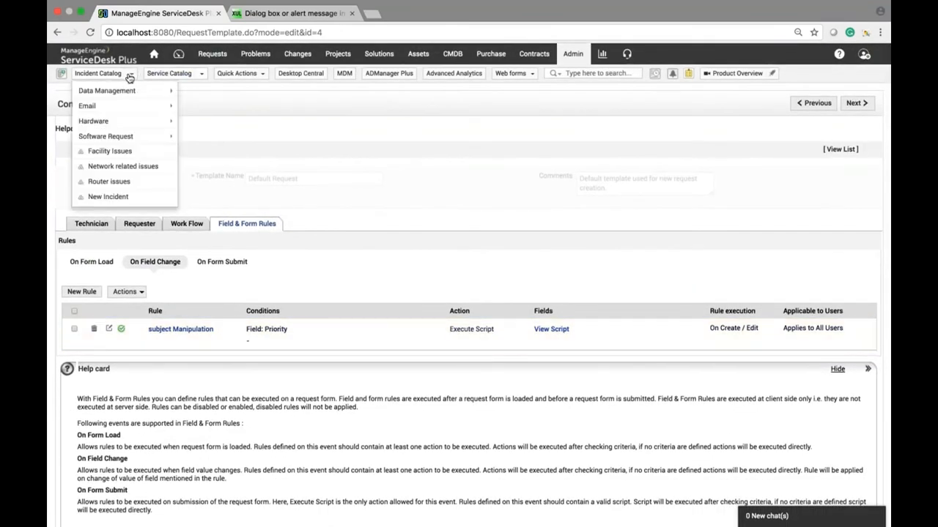
click(108, 196)
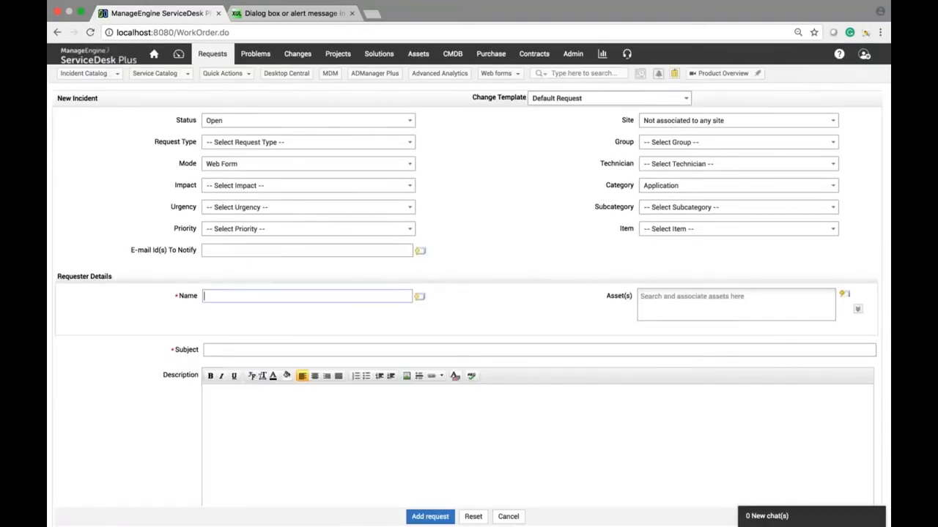
text(Paul)
click(247, 326)
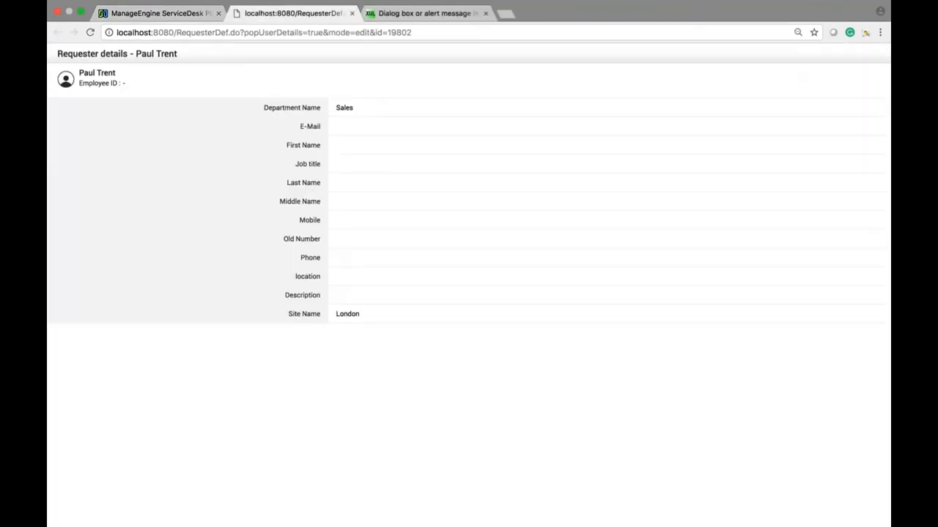
click(351, 14)
- Enter the subject "Printer not working" and set the incident's priority to High to trigger the subject rule
click(226, 378)
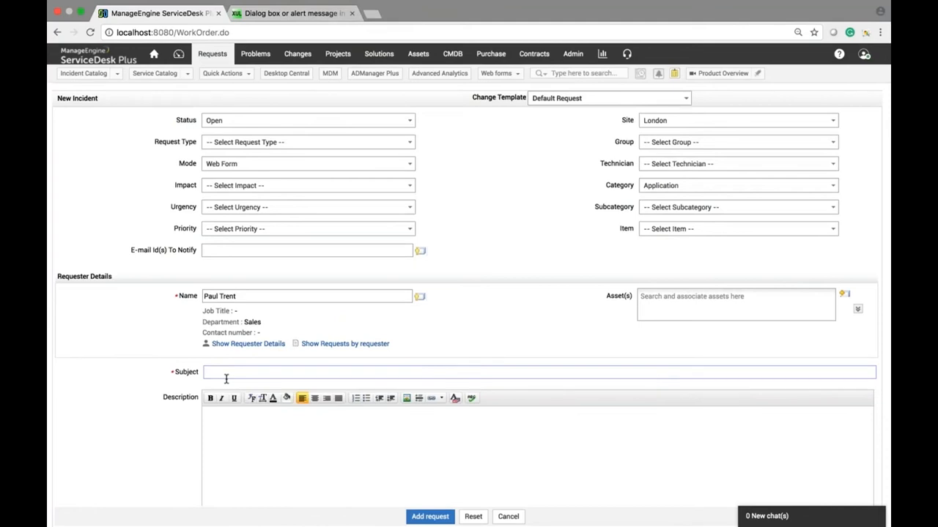
text(Printer not working)
scroll(354, 398, down, 1)
scroll(355, 399, down, 3)
scroll(354, 399, up, 4)
click(308, 228)
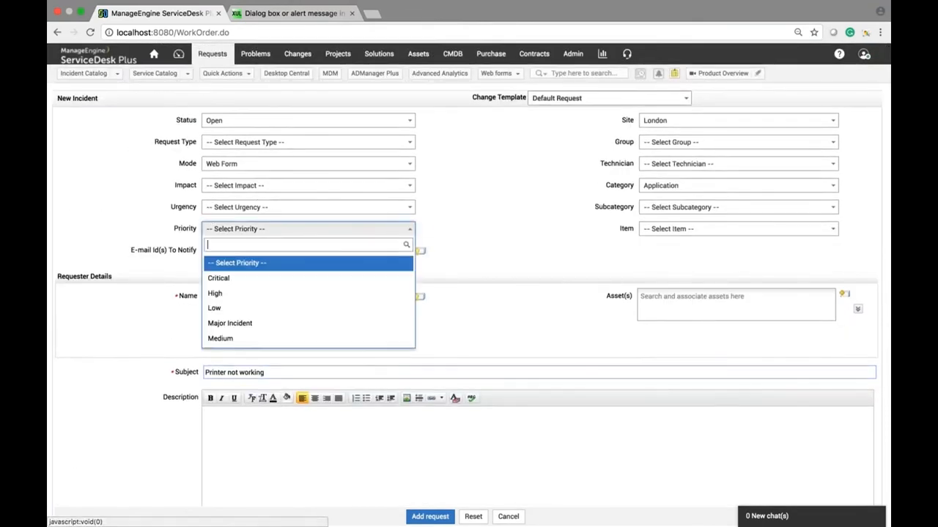
click(234, 293)
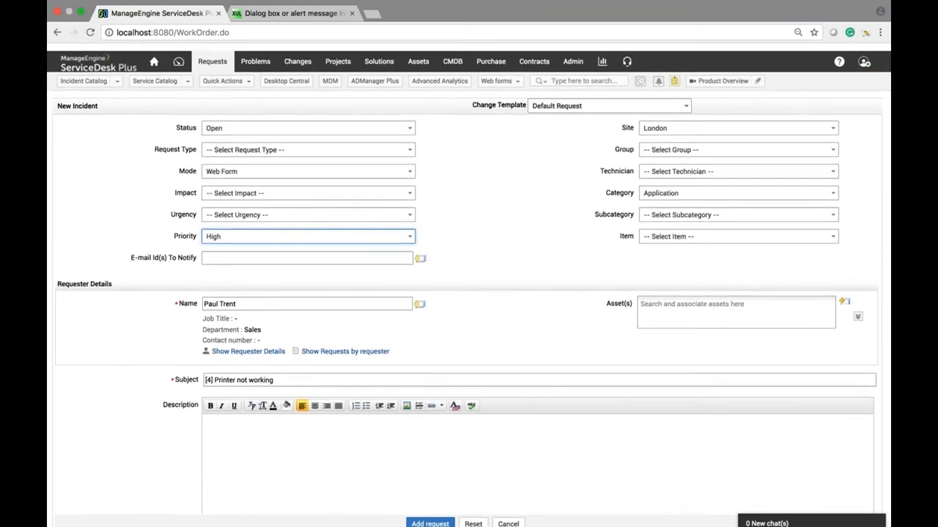
- In a new browser tab, open the Default Request incident template from the admin settings and show its field and form rules
right_click(573, 54)
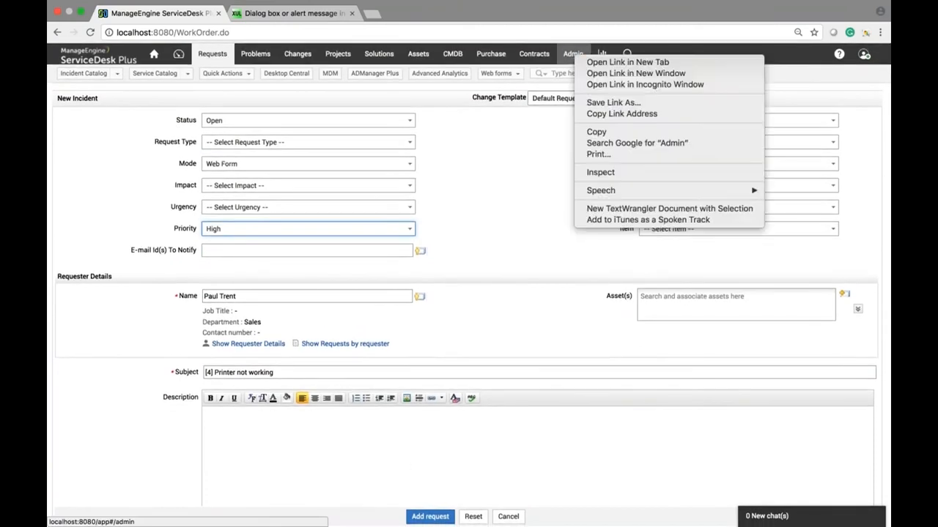
click(590, 62)
click(313, 19)
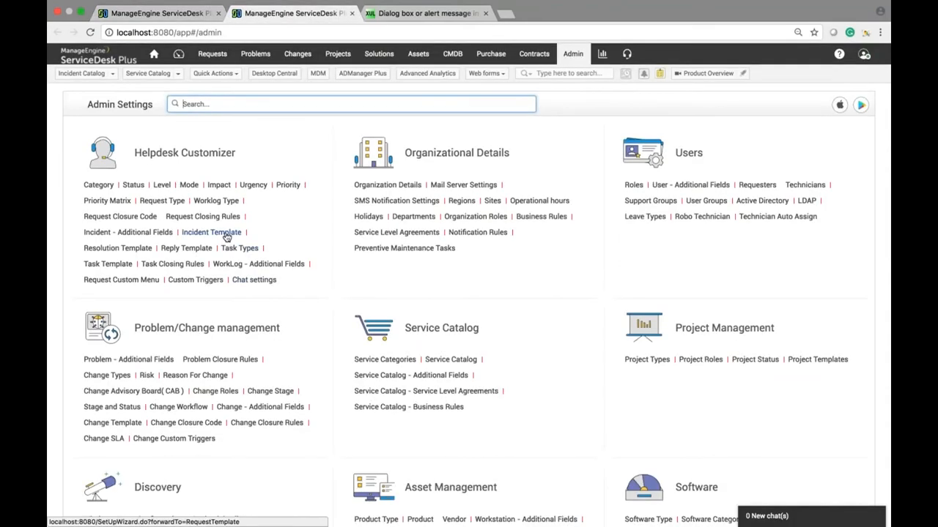
click(227, 235)
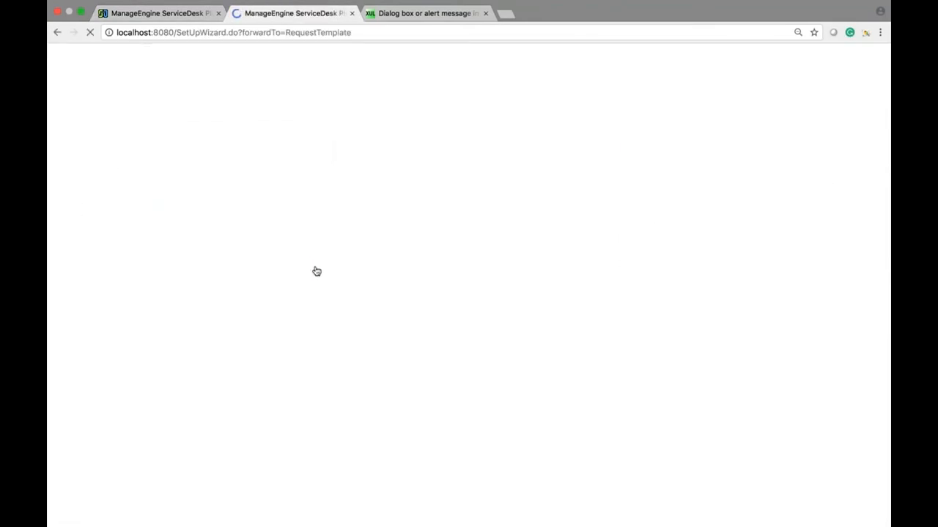
click(217, 255)
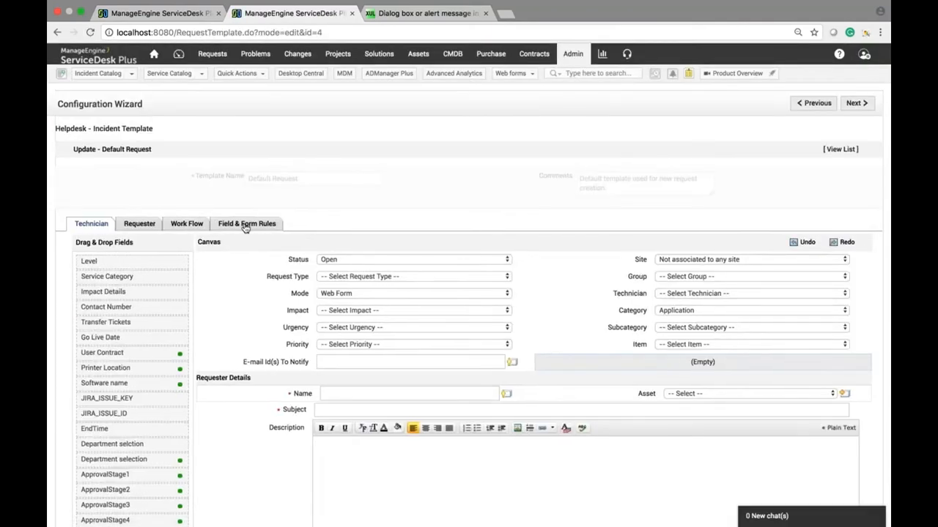
click(245, 224)
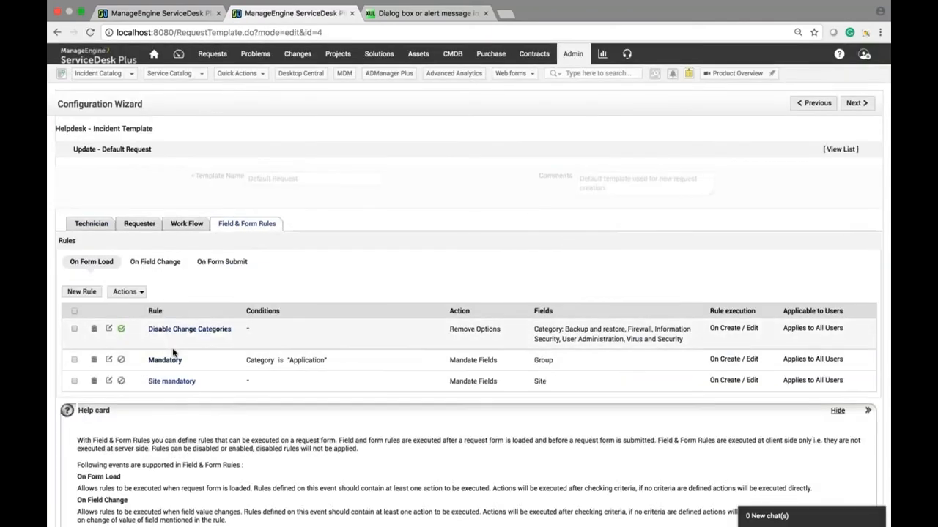
- Edit the "subject Manipulation" rule among the on-field-change rules and open its custom script
click(174, 264)
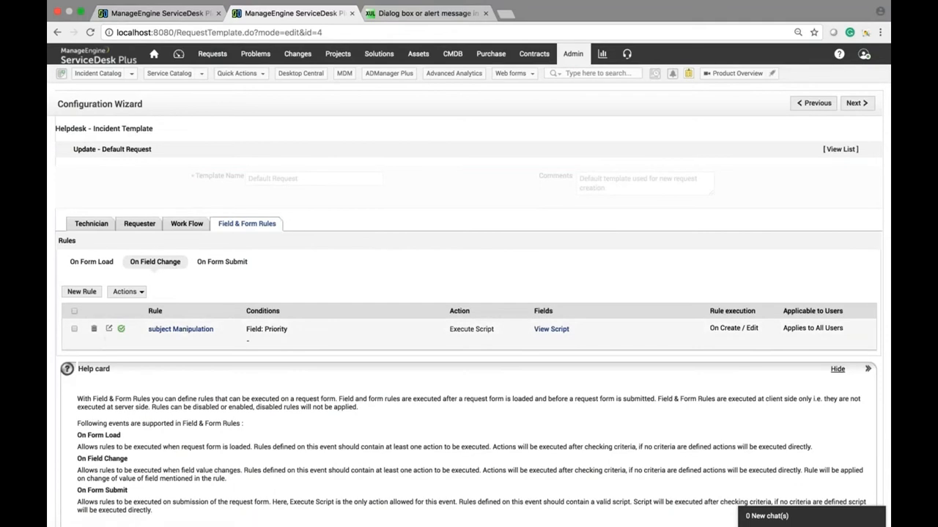
click(110, 329)
scroll(396, 351, down, 3)
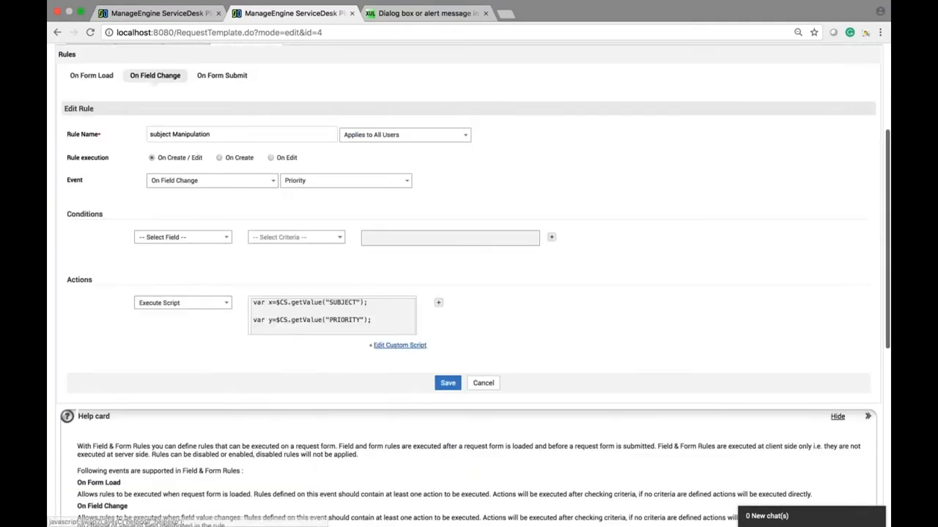
click(395, 346)
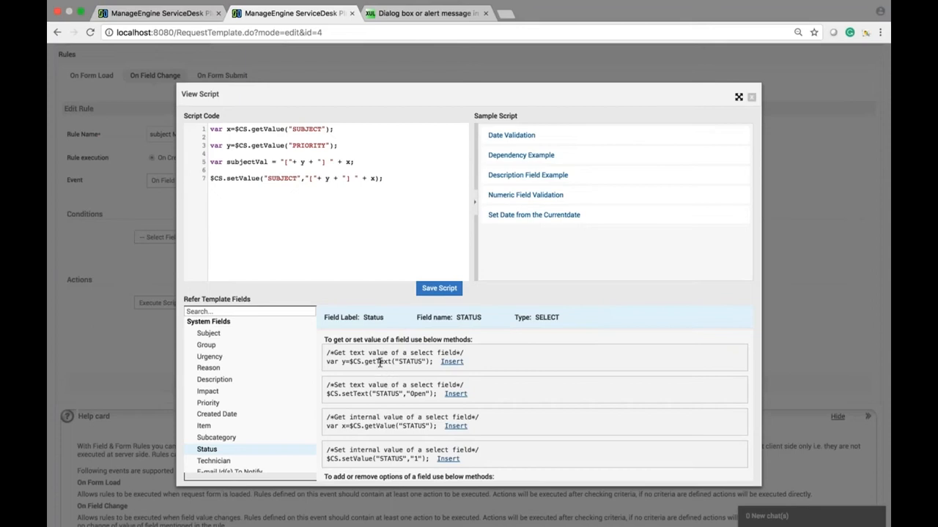
- Replace the script's var y line with the Priority field's get-text method, var y=$CS.getText("PRIORITY");, leaving no extra inserted lines
click(452, 362)
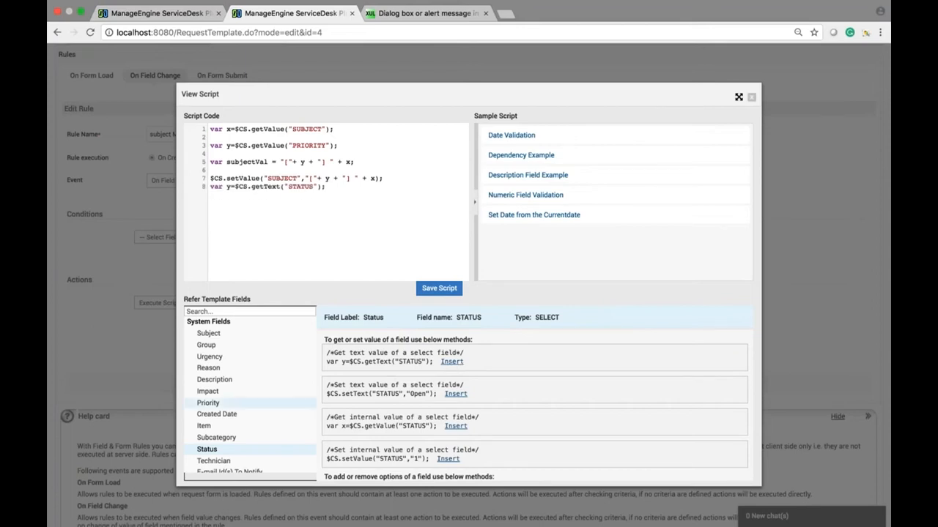
click(219, 404)
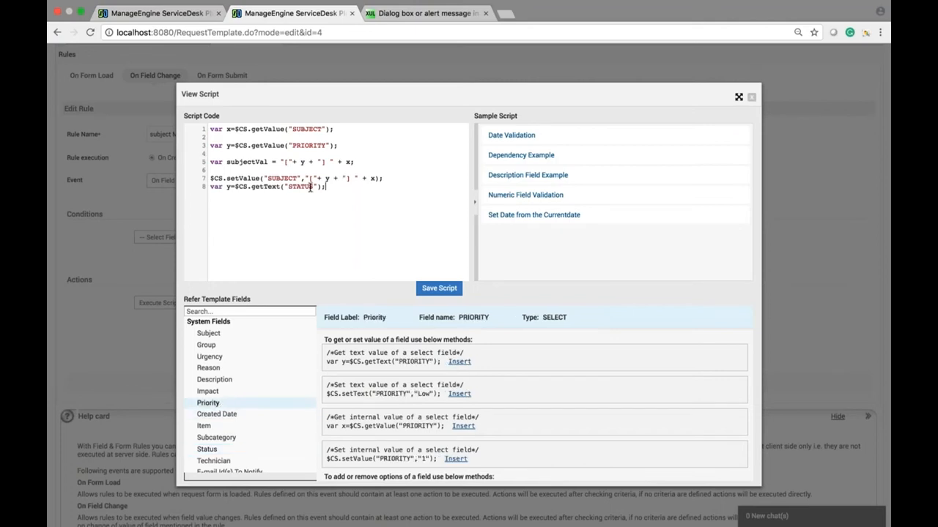
drag(325, 187, 208, 186)
key(BackSpace)
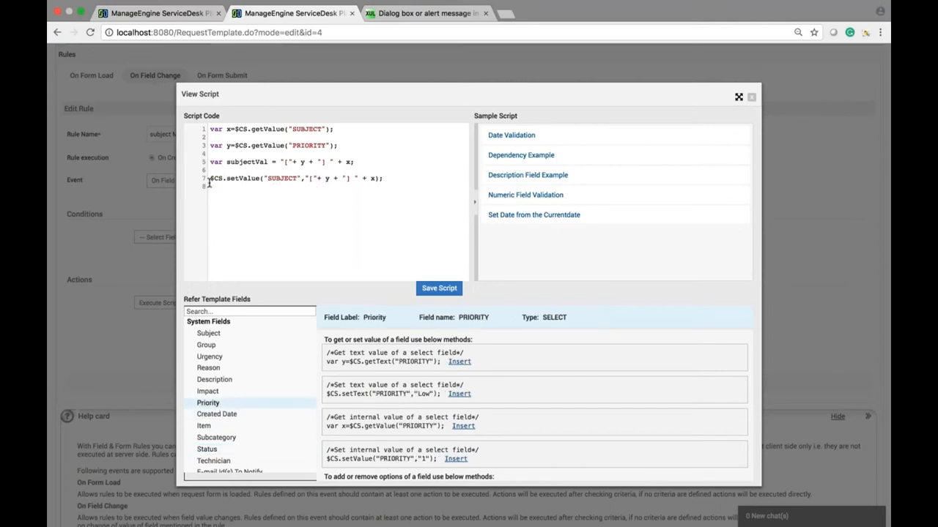
click(459, 362)
drag(333, 187, 211, 186)
key(ctrl+c)
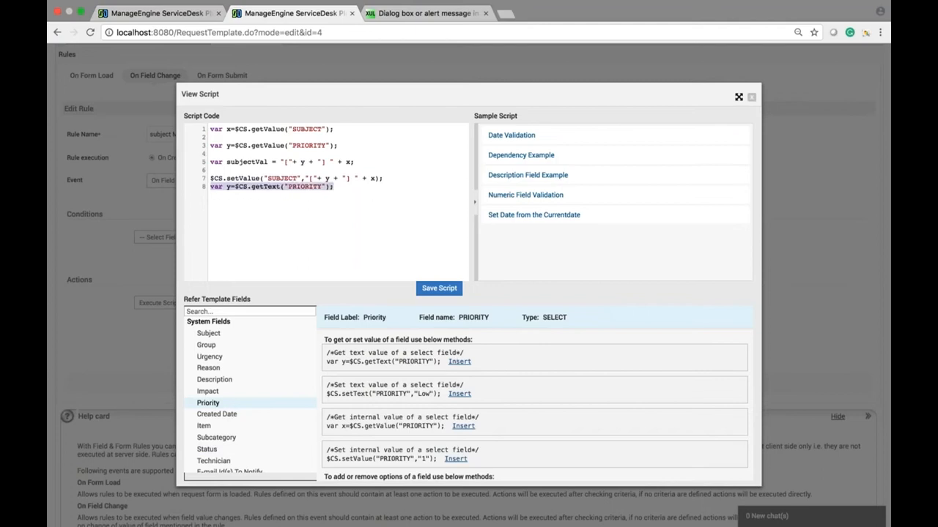
key(BackSpace)
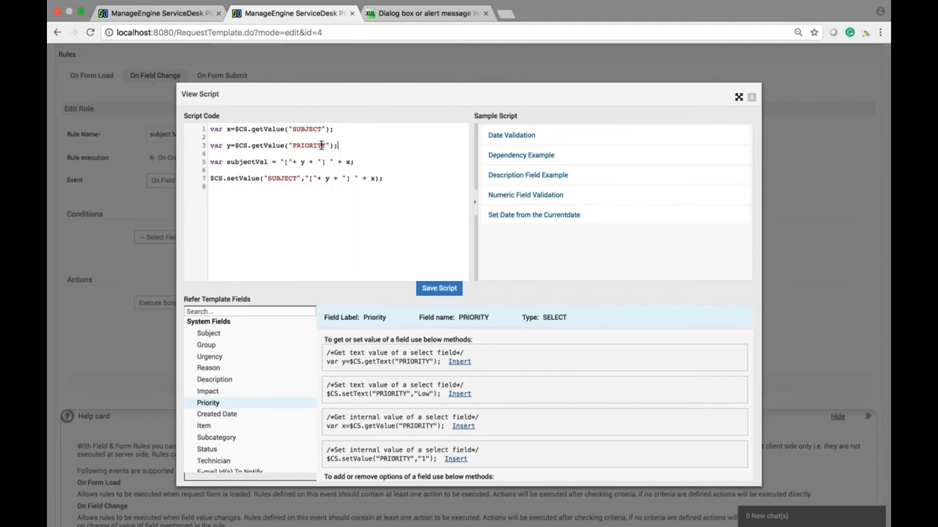
drag(337, 146, 209, 141)
key(ctrl+v)
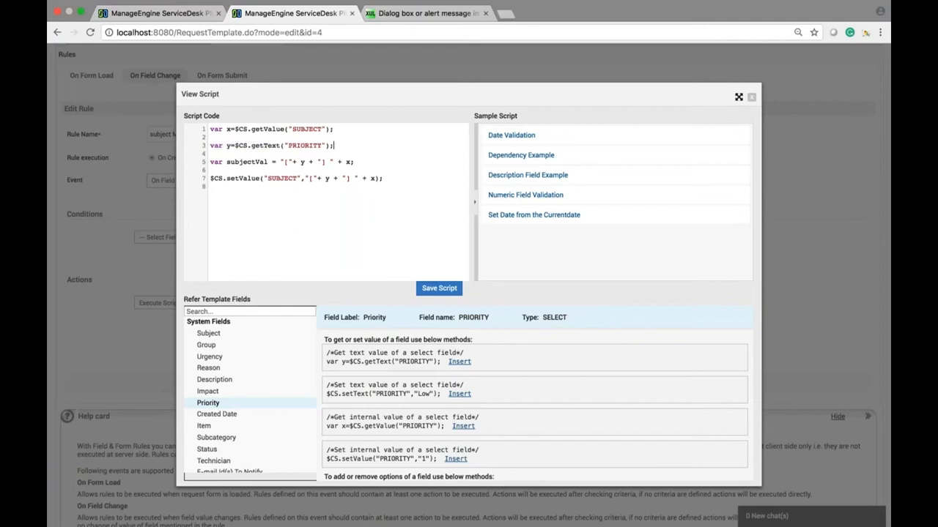
- Save the edited custom script and the "subject Manipulation" rule
click(439, 287)
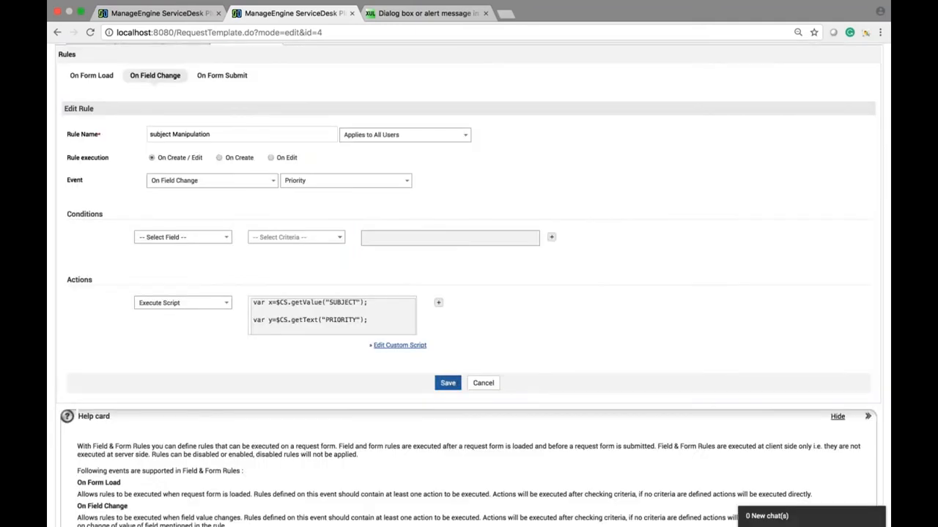
click(446, 383)
scroll(421, 238, down, 1)
- Create a new incident from the incident catalog and set its priority to High to test the subject rule
click(212, 54)
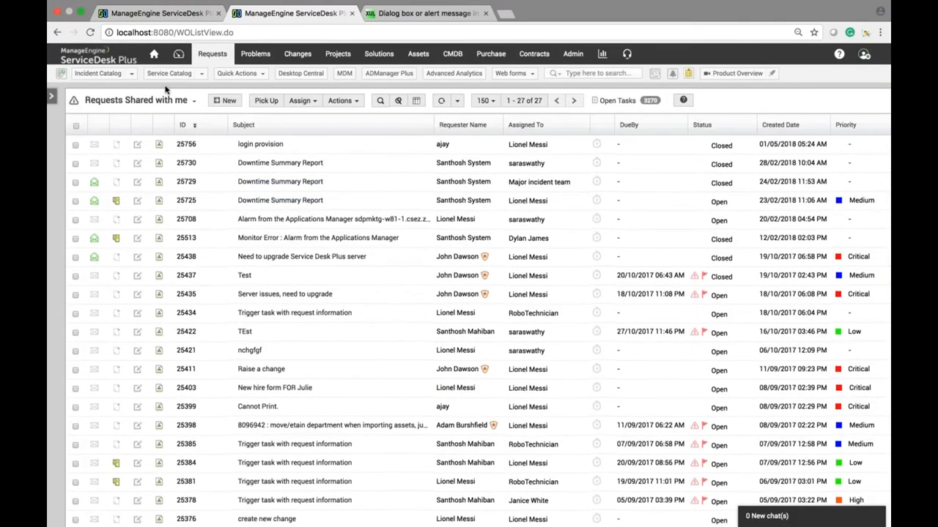
click(102, 73)
click(107, 196)
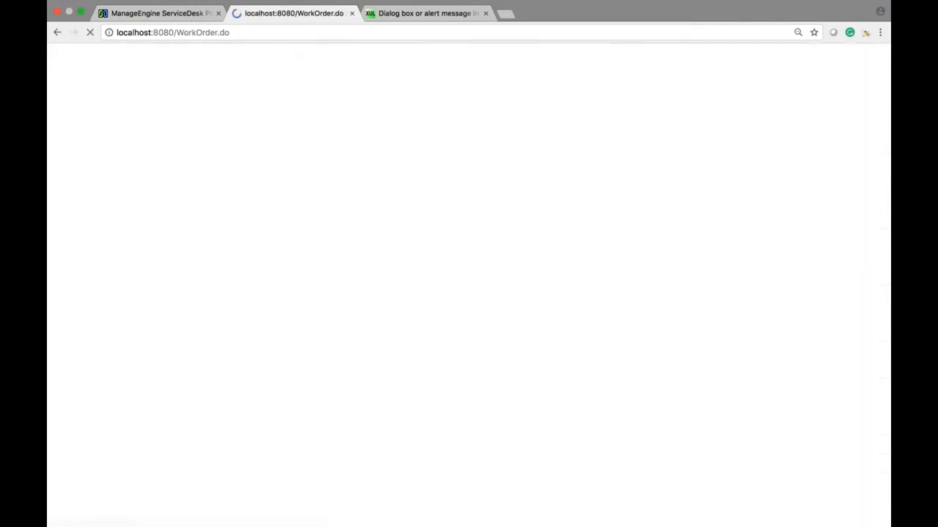
click(307, 229)
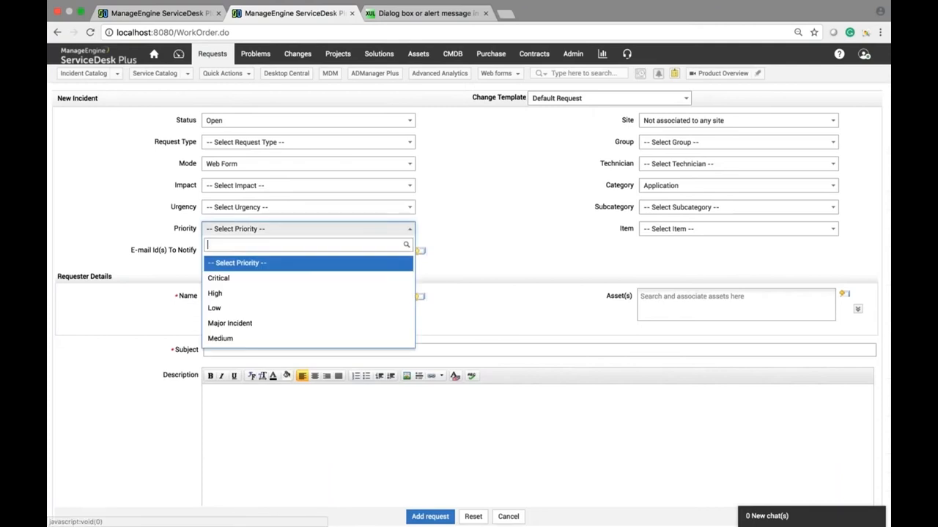
click(220, 293)
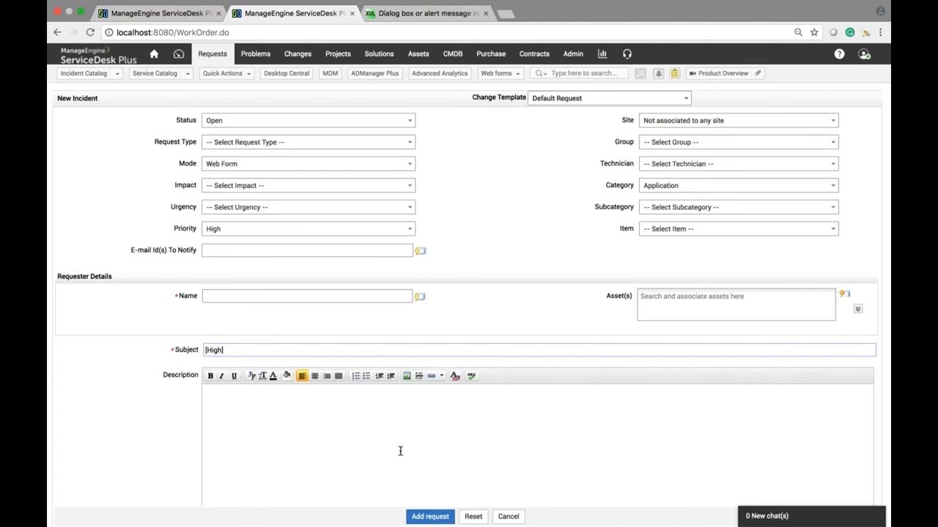
- Return to the first browser tab, open the Standard Change template for editing, and show its on-form-submit field and form rules
click(169, 15)
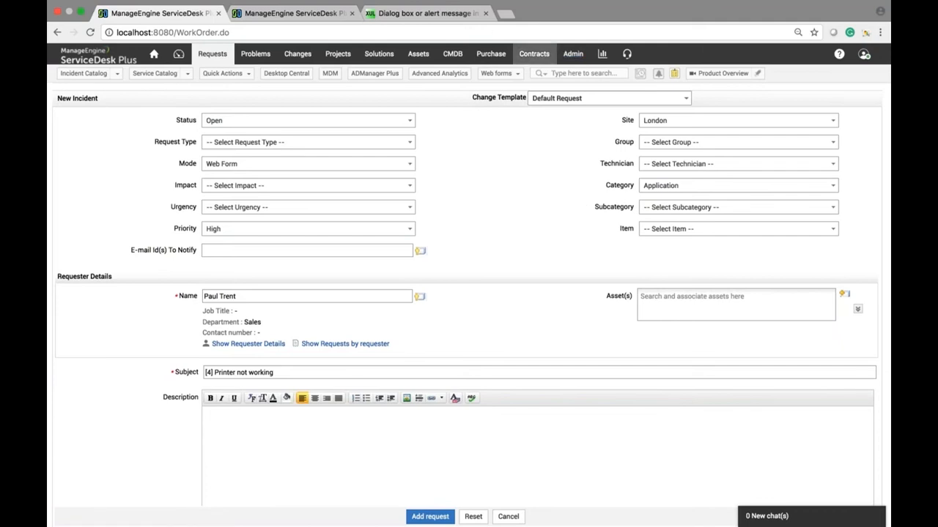
click(573, 54)
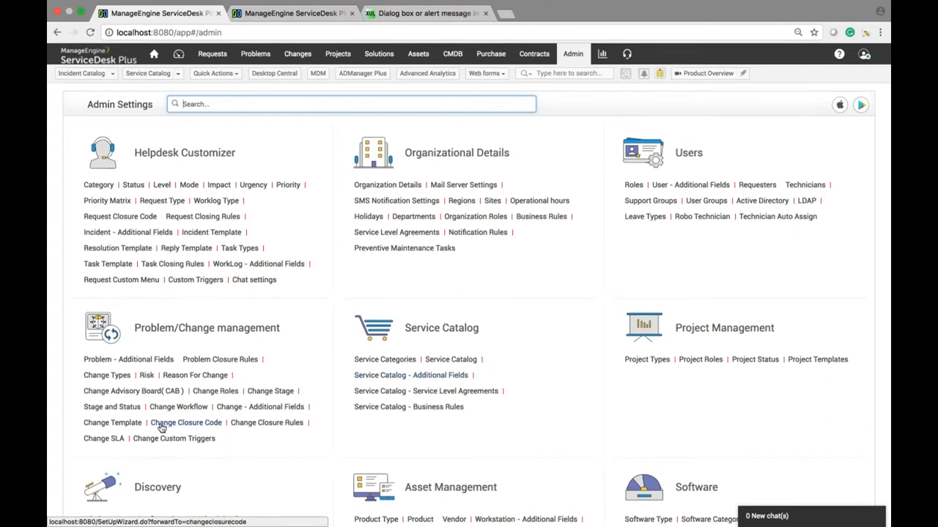
click(135, 429)
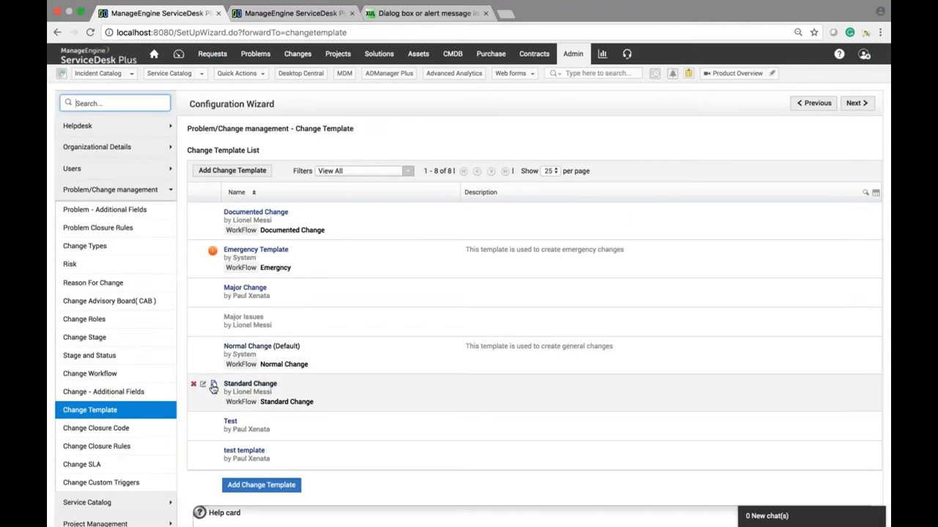
click(203, 387)
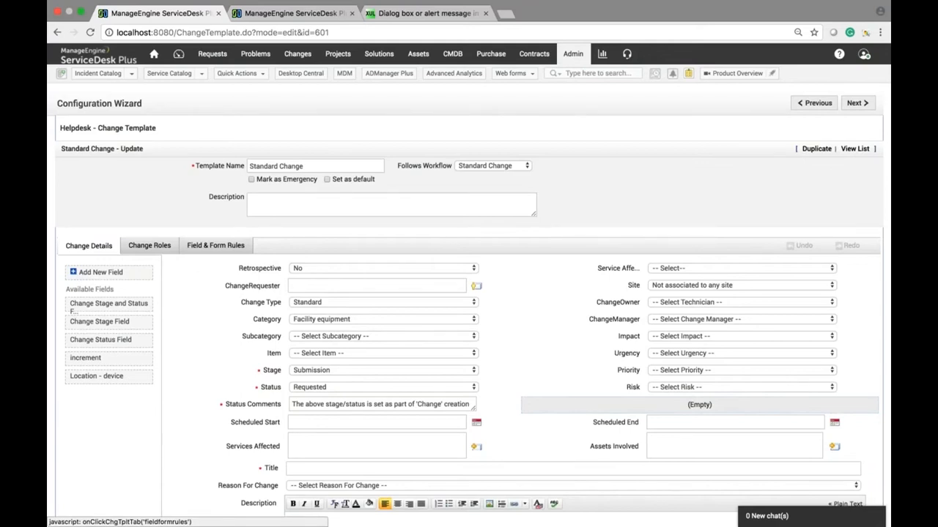
click(215, 245)
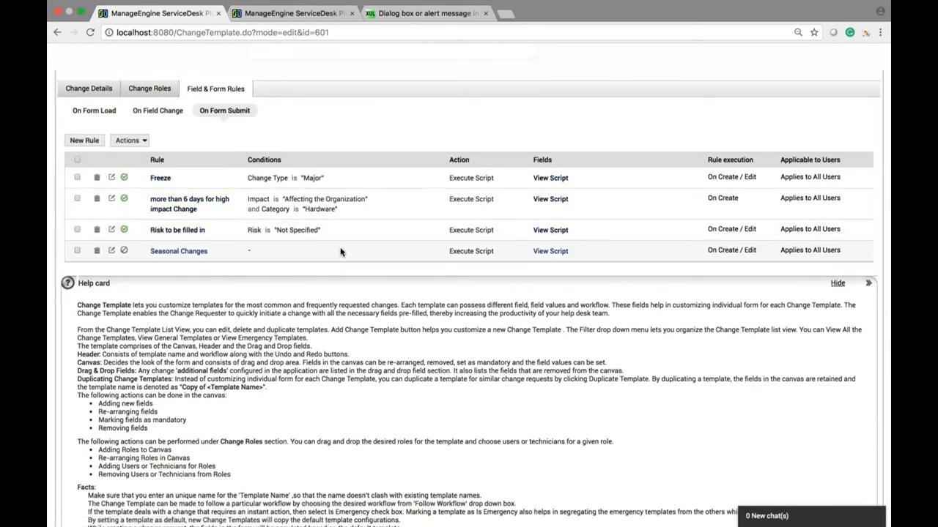
- Examine the Freeze rule's condition and custom script, close the script, and return to the on-form-submit rule list
click(112, 177)
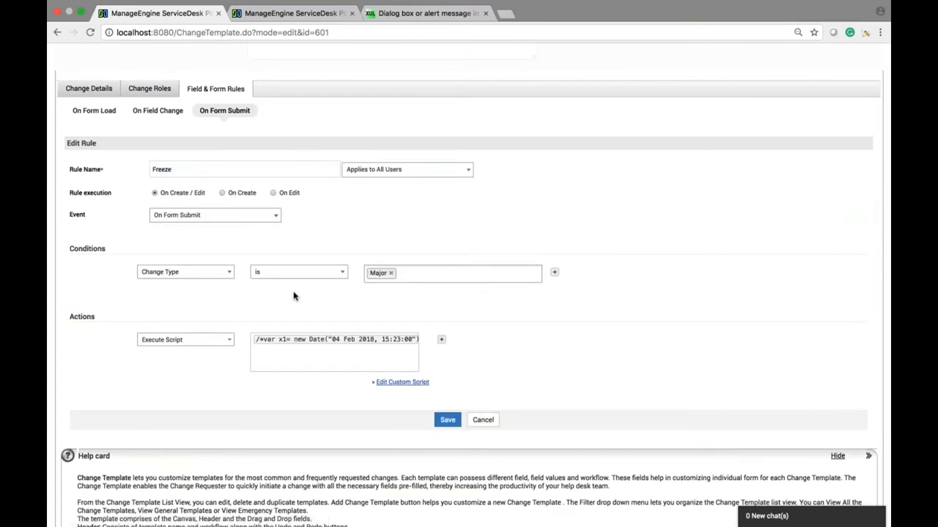
click(404, 382)
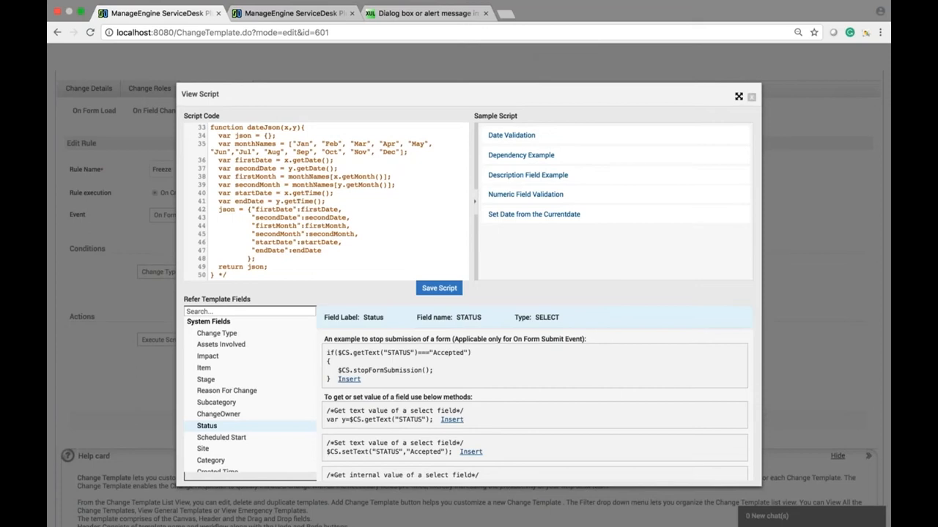
click(751, 97)
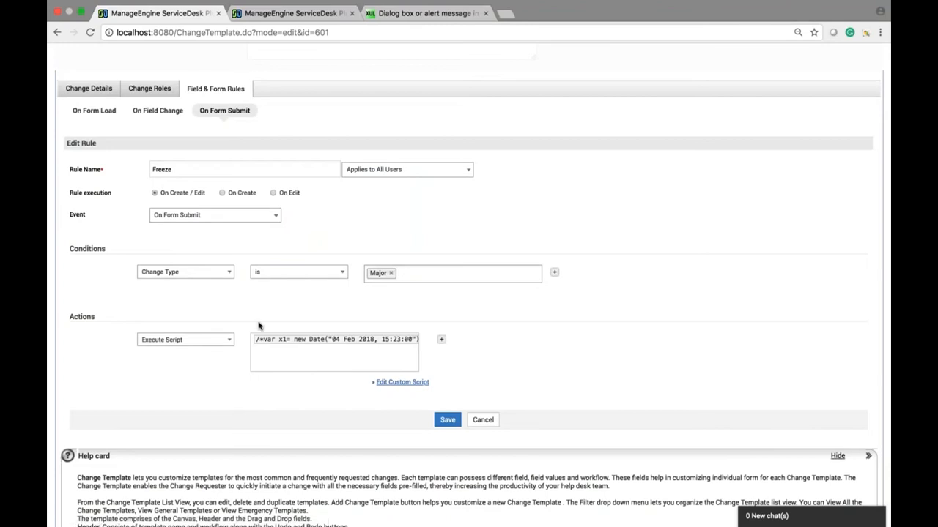
click(216, 114)
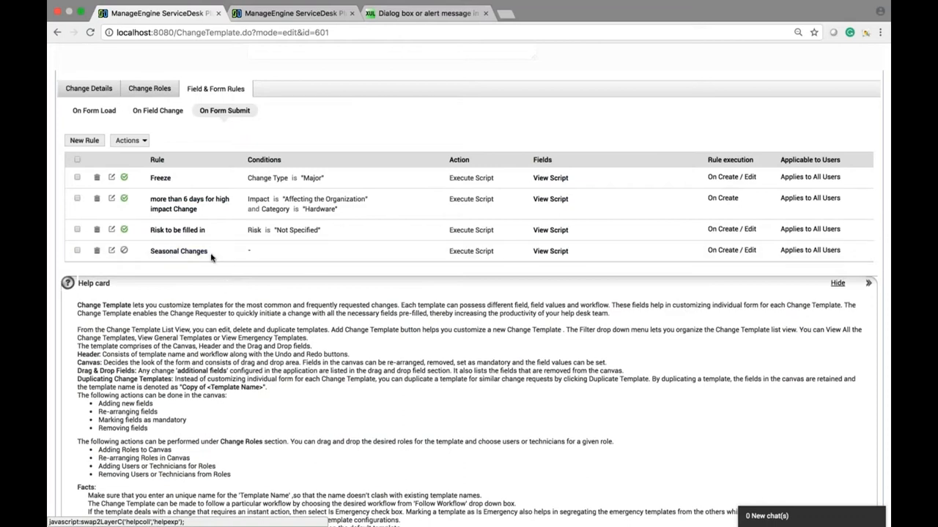
- Examine the custom script of the "more than 6 days for high impact Change" rule, and close the script
click(111, 199)
click(294, 383)
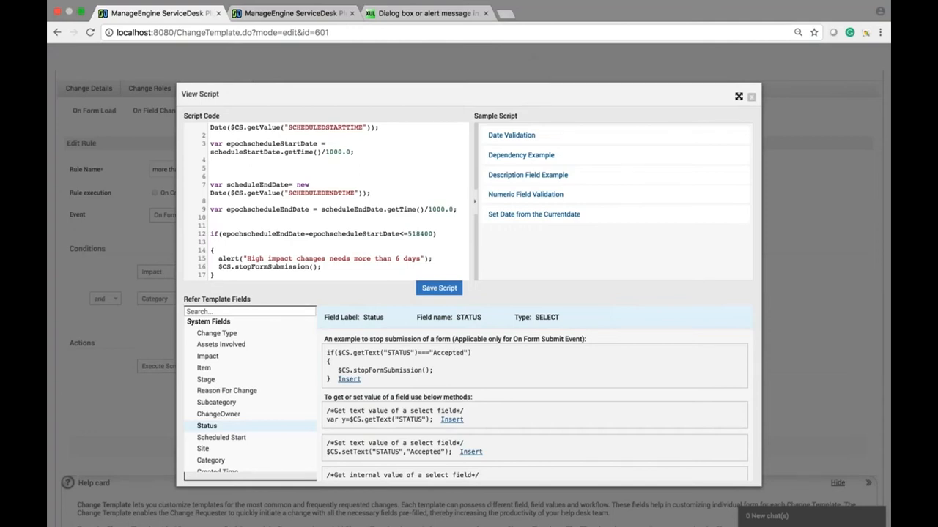
click(751, 97)
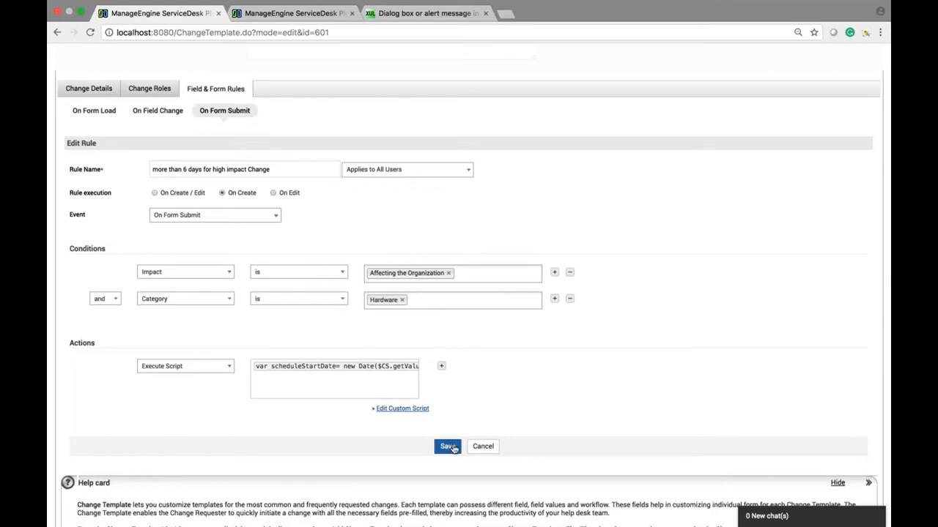
- Start a new change request and choose the Standard Change template
scroll(475, 239, up, 3)
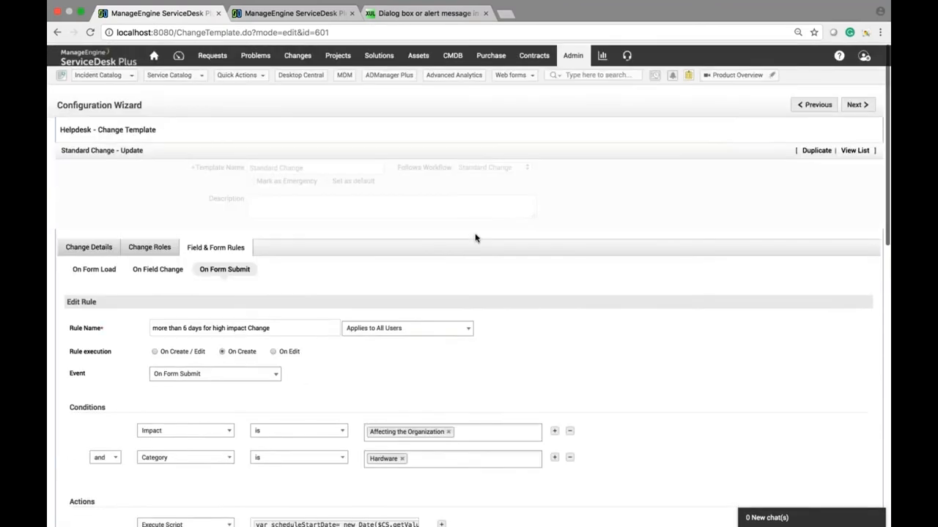
click(298, 54)
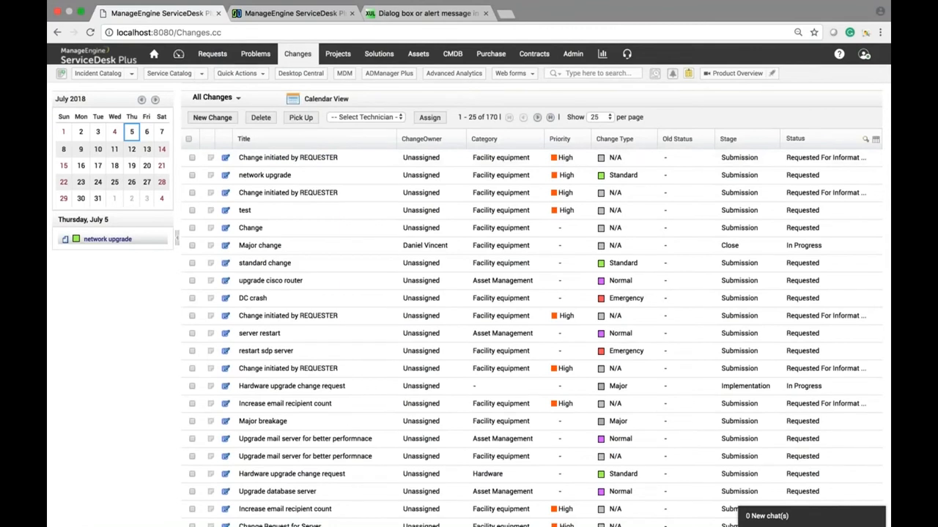
click(226, 119)
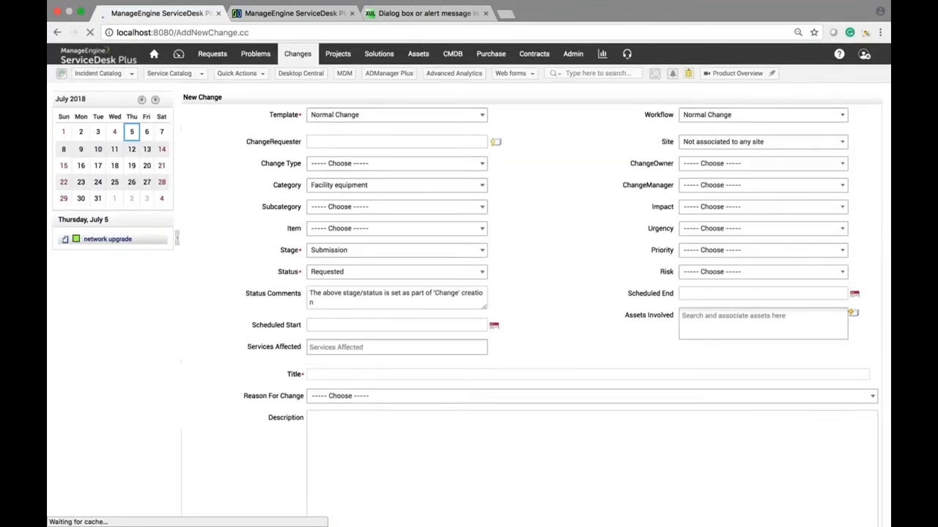
click(326, 116)
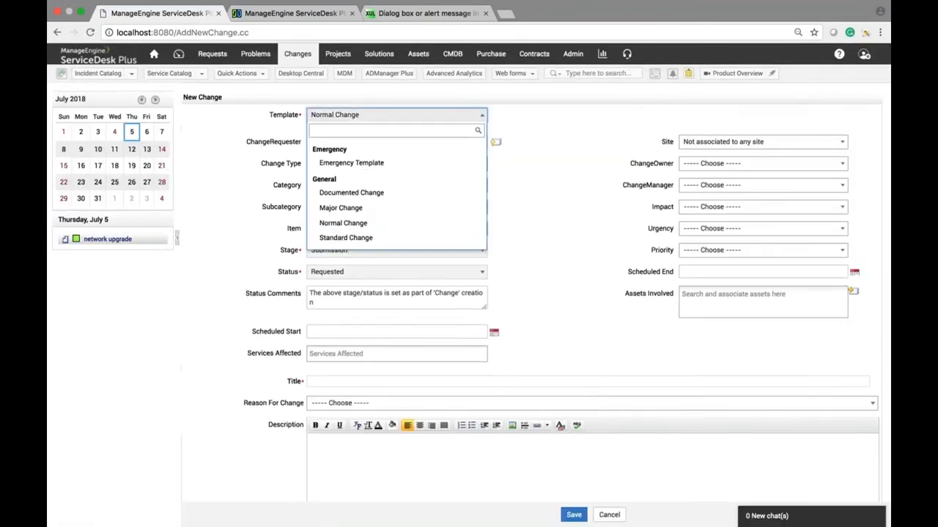
click(346, 239)
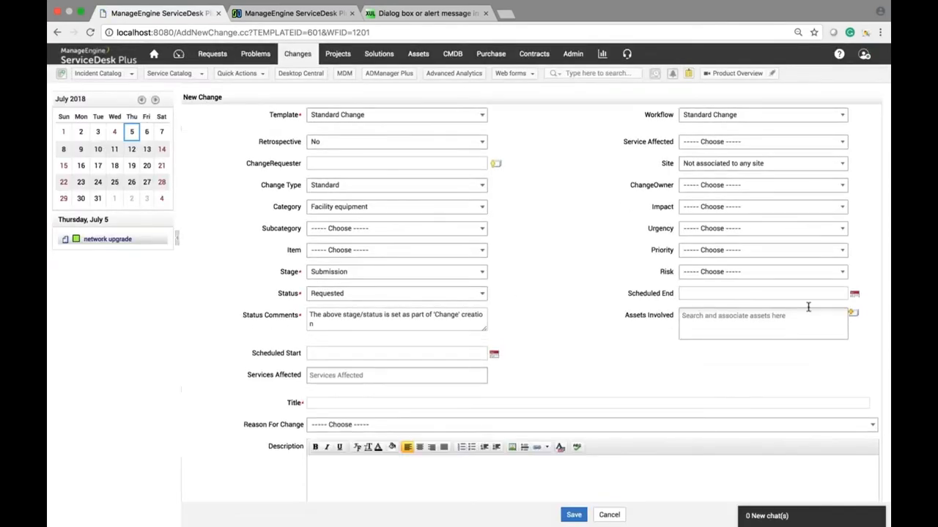
- Schedule the new change to start on 05 Jul 2018 at 16:47 and end on 09 Jul 2018 at 16:47
click(494, 354)
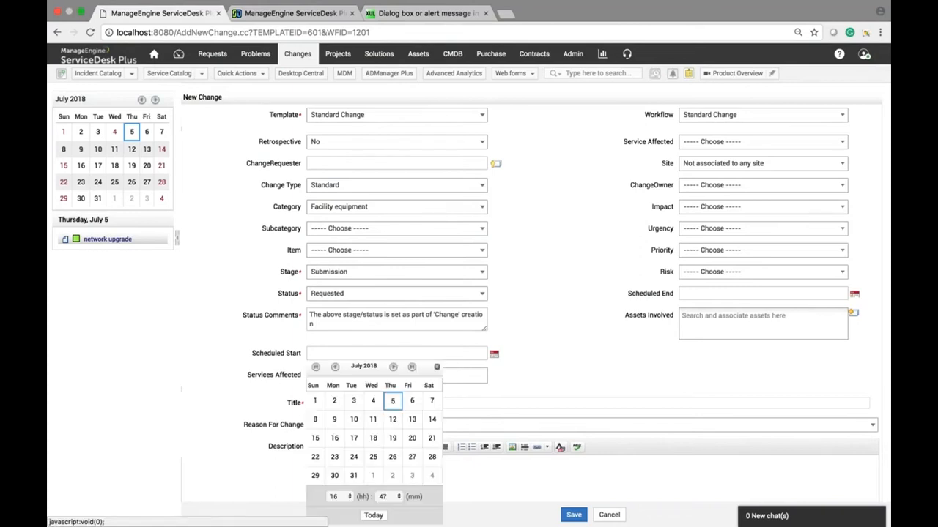
click(392, 400)
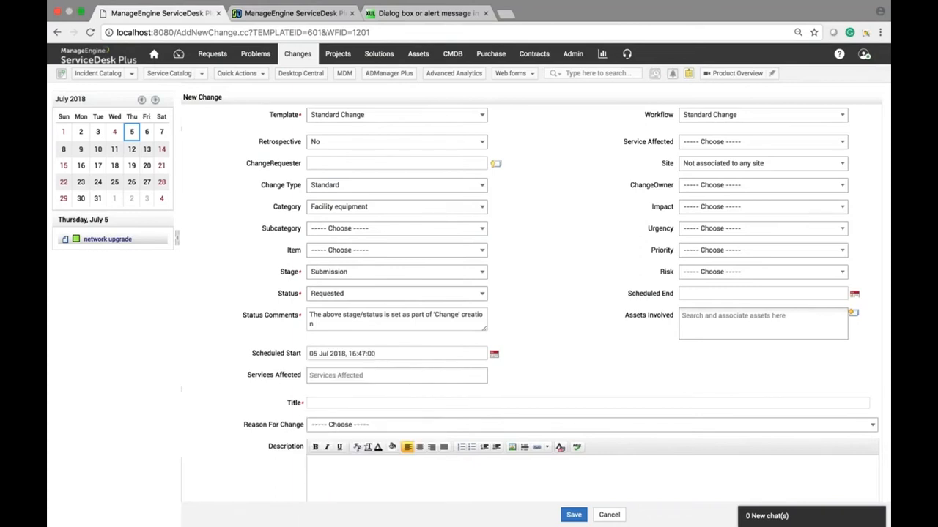
click(855, 294)
click(705, 360)
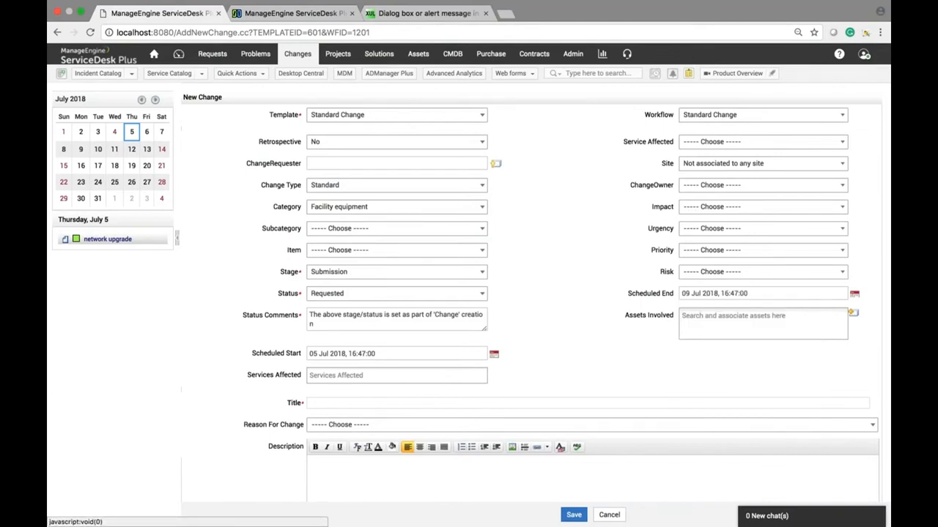
- Set the new change's impact to Affecting the Organization
click(762, 228)
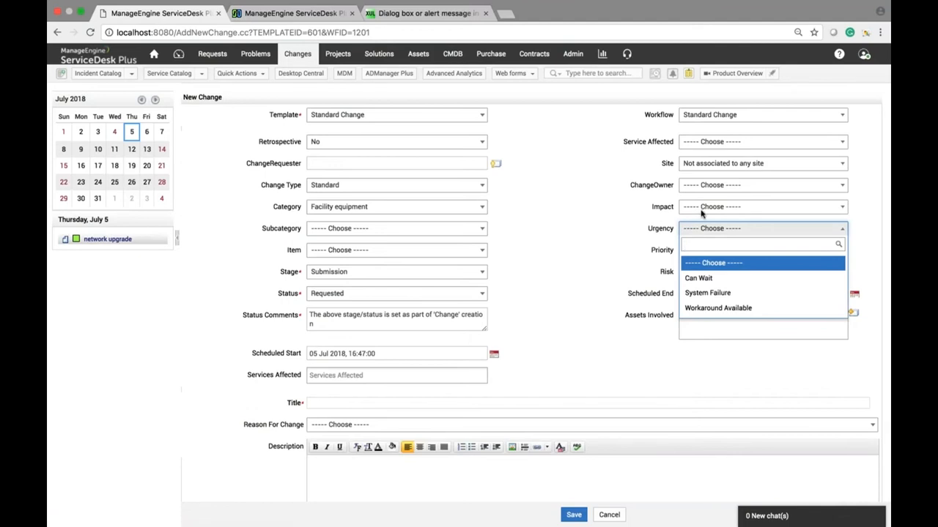
click(739, 207)
click(740, 207)
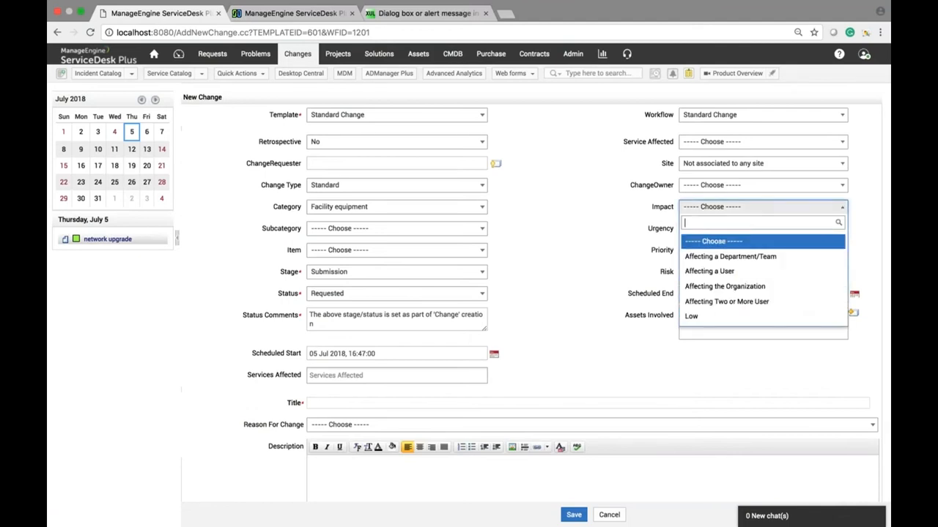
click(722, 286)
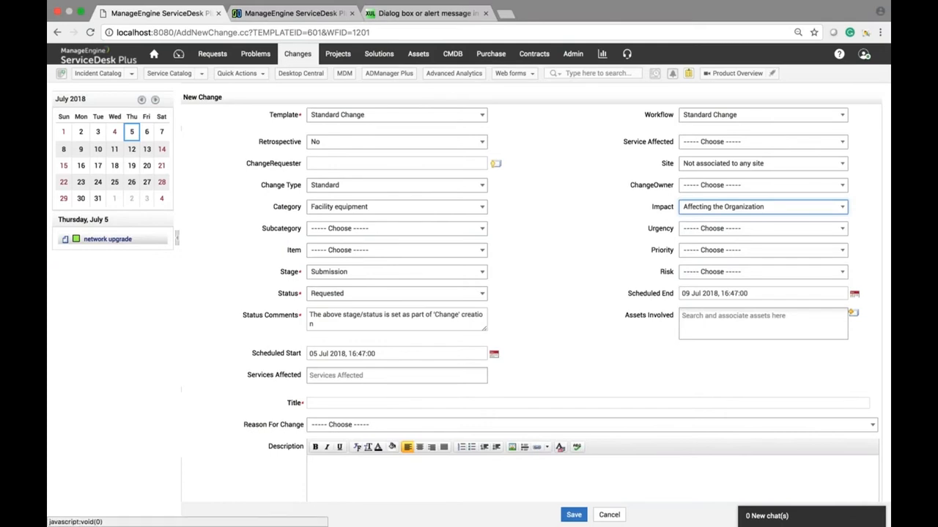
- Set the new change's category to Hardware and try to save the change
click(366, 206)
scroll(359, 330, down, 2)
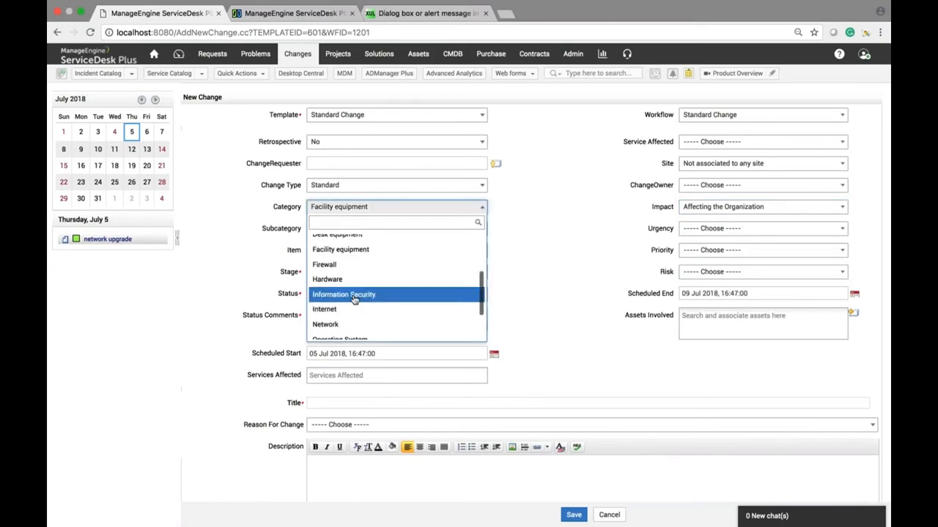
click(337, 279)
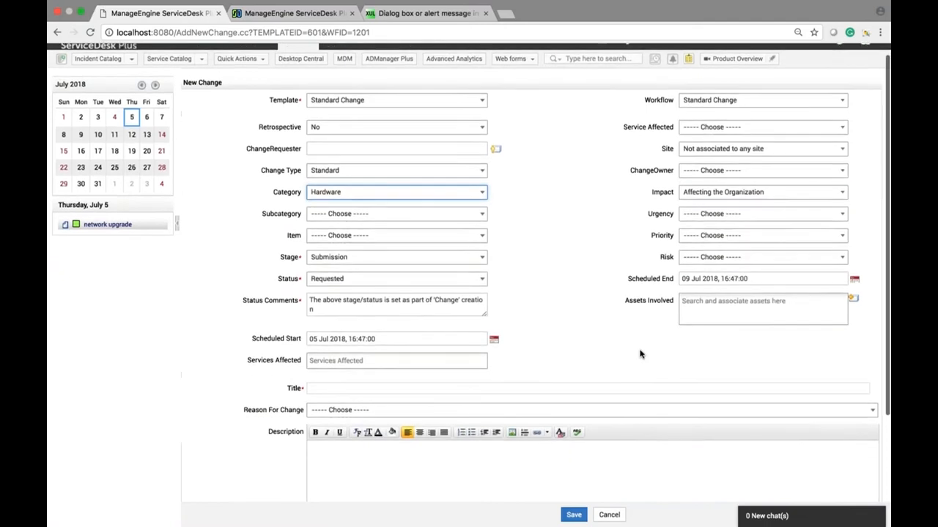
scroll(639, 355, down, 5)
click(573, 515)
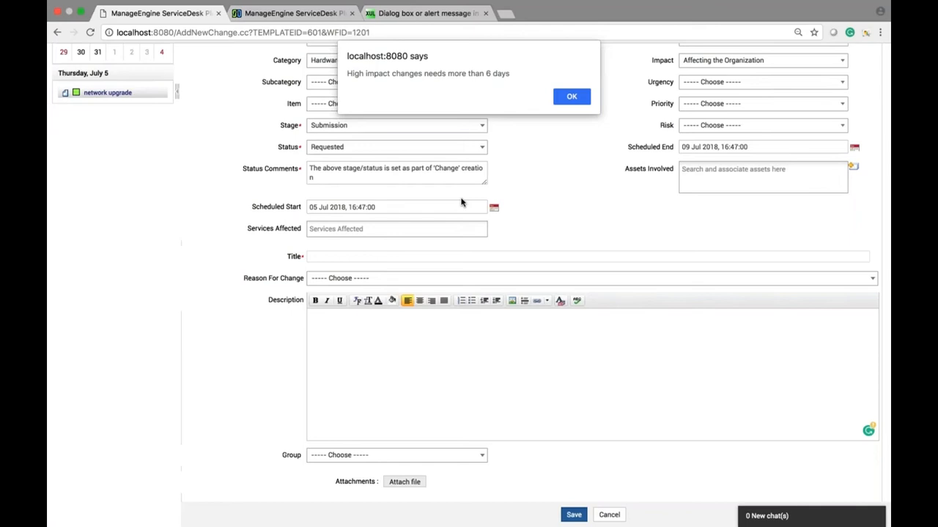
- In the second browser tab, open the Standard Change template for editing and show its on-form-submit field and form rules
click(261, 15)
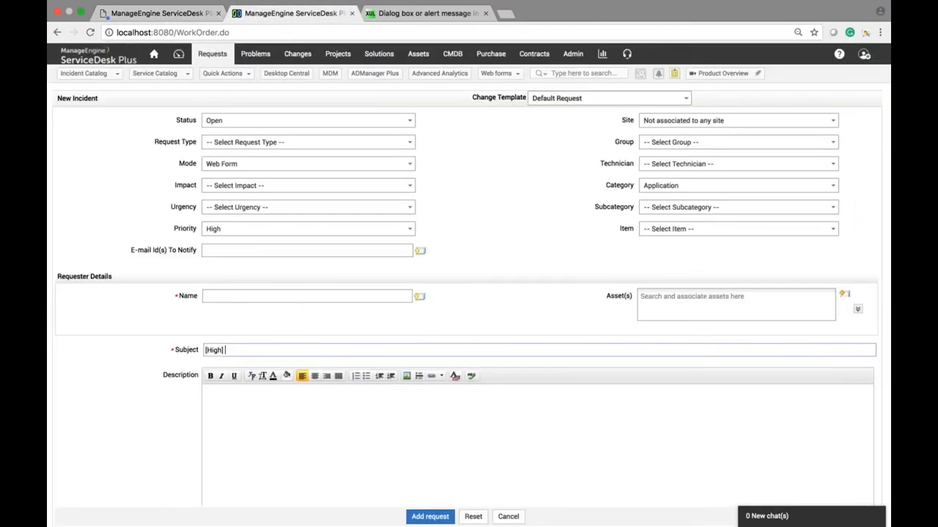
click(573, 54)
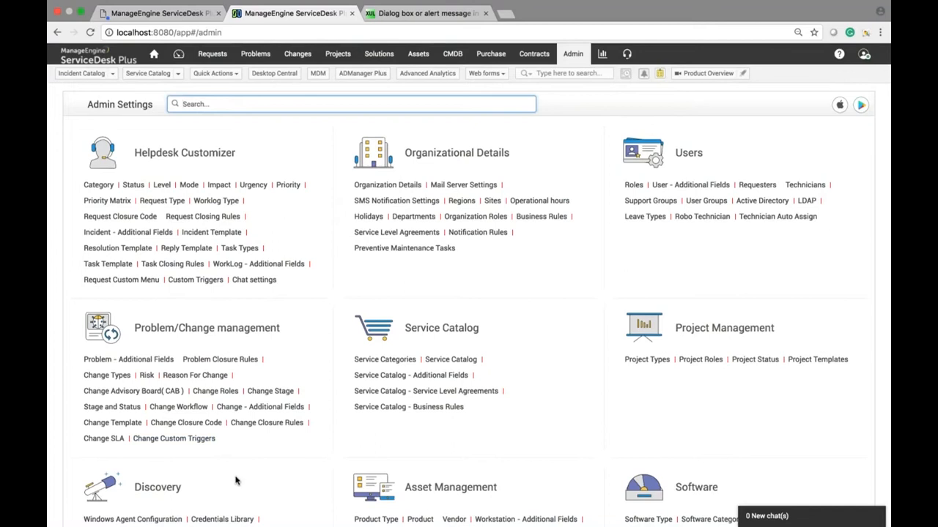
click(129, 424)
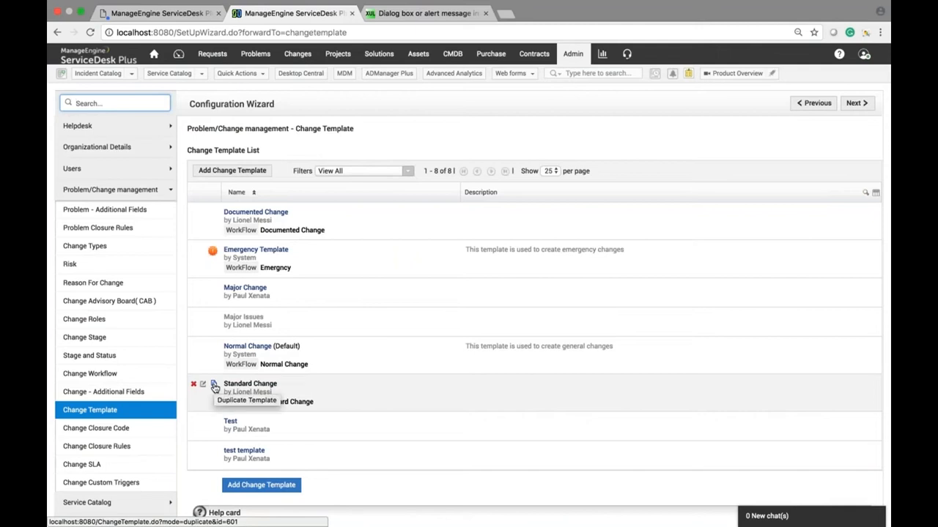
click(203, 384)
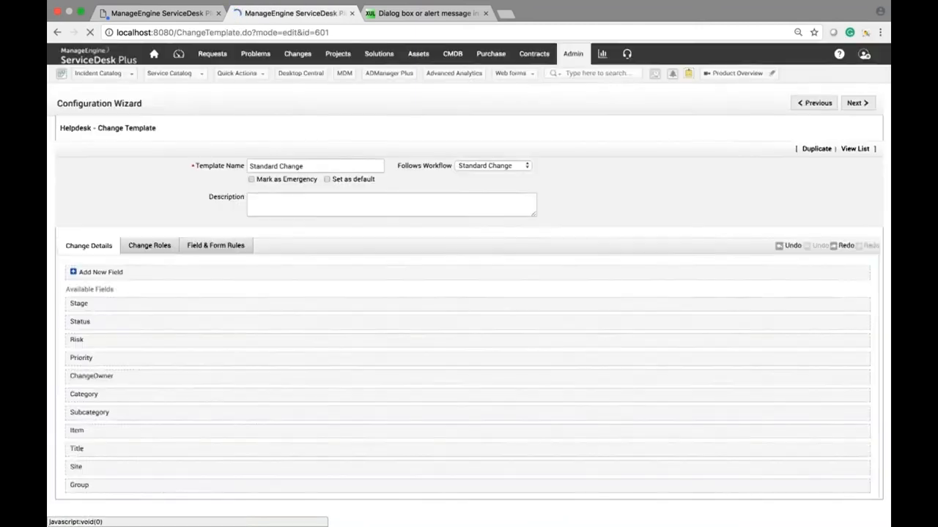
click(239, 249)
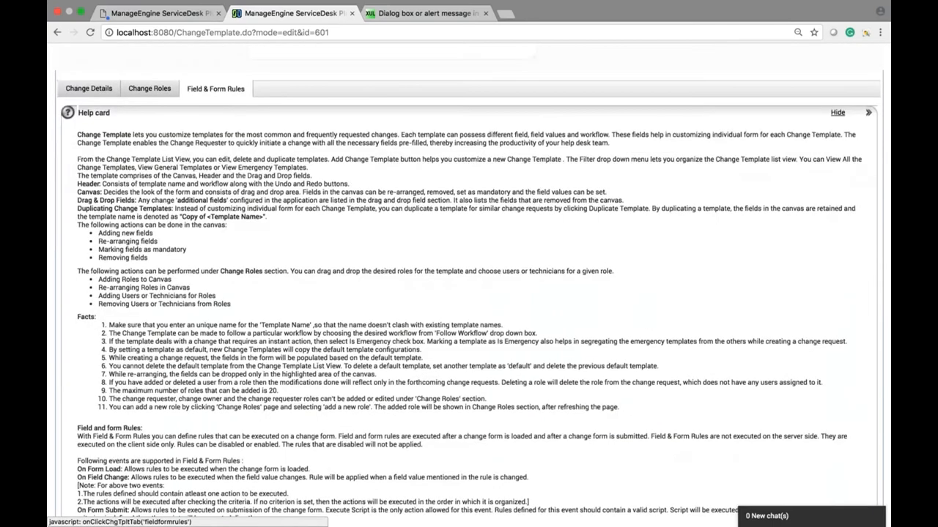
click(224, 112)
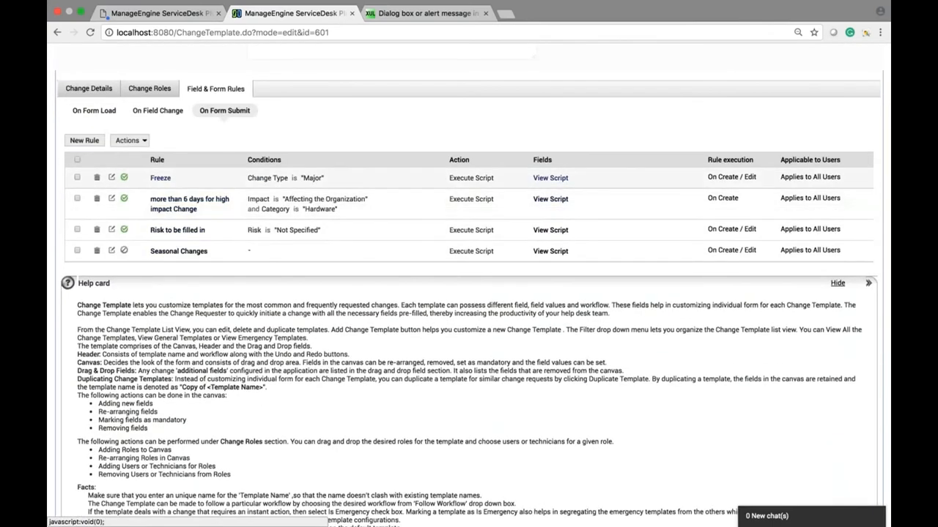
- Examine the dependency, current-date, numeric validation and description sample scripts in the Freeze rule's script editor, and close the editor
click(111, 178)
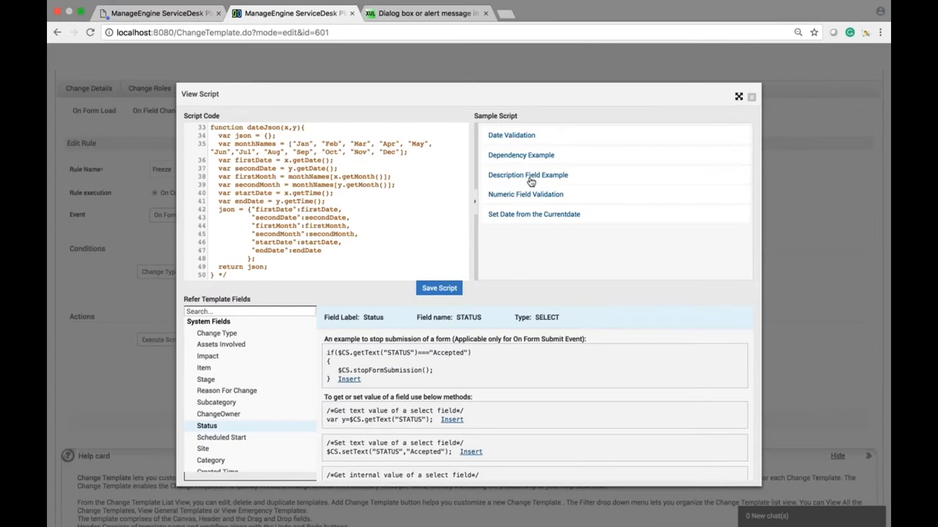
click(522, 156)
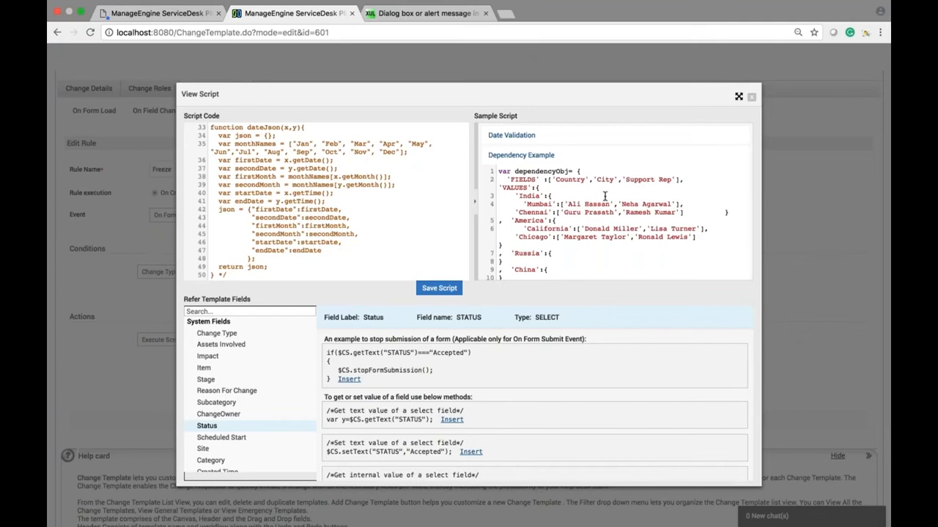
click(537, 156)
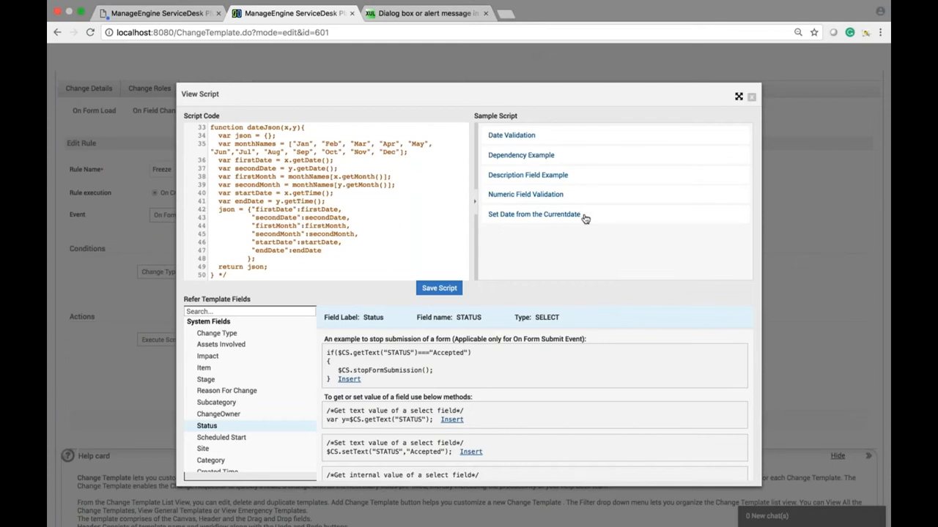
click(544, 216)
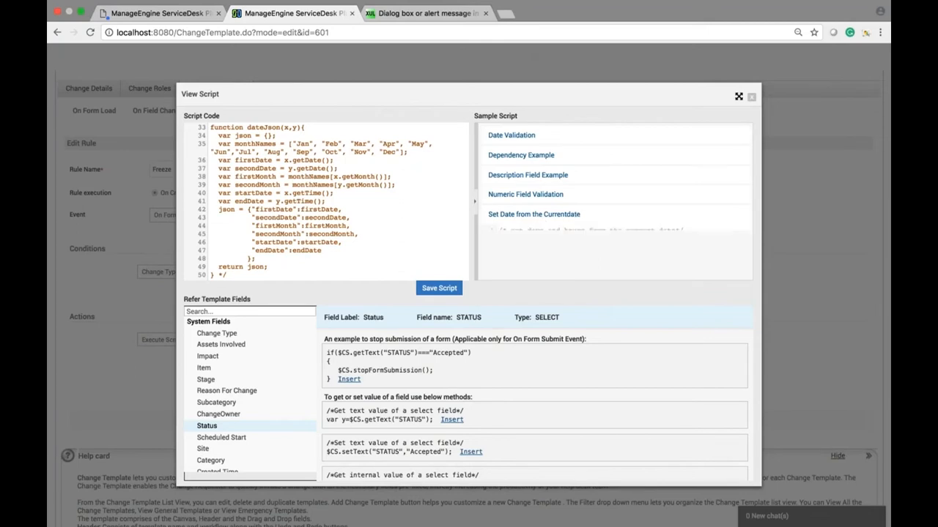
click(533, 195)
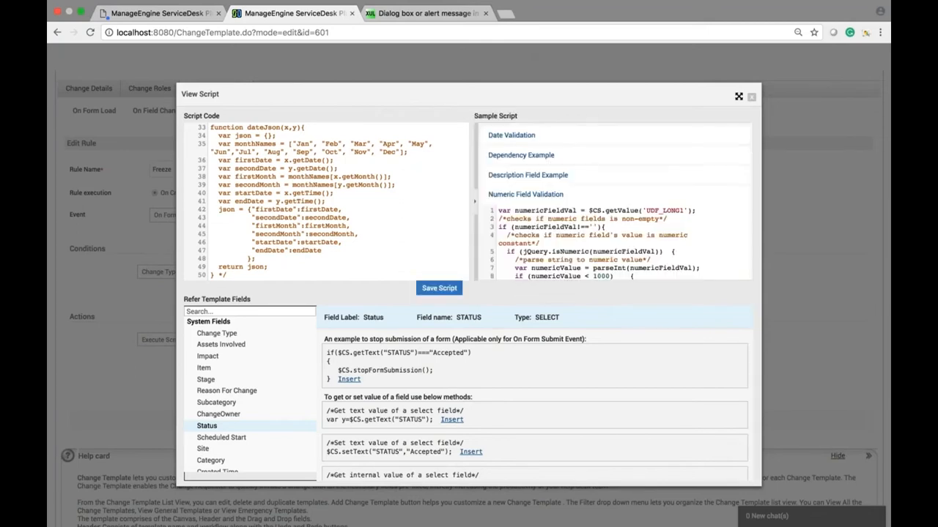
click(542, 178)
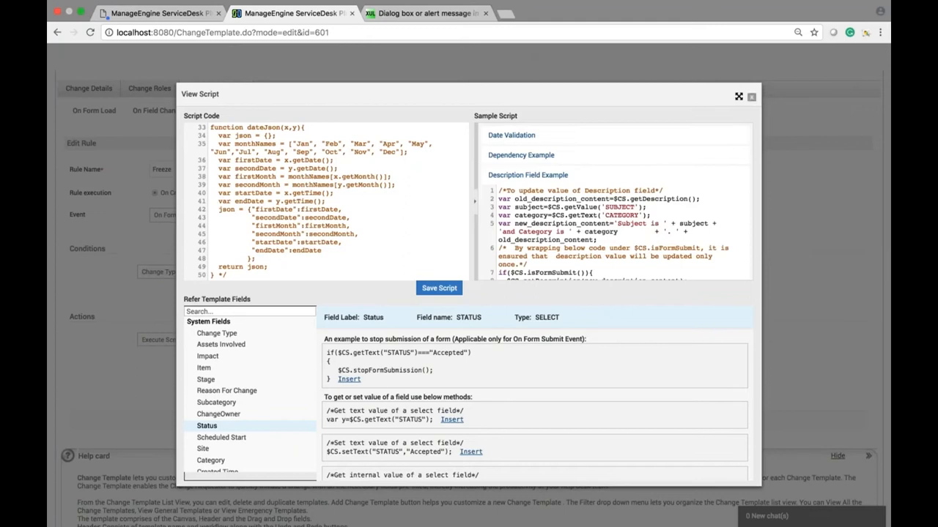
click(751, 96)
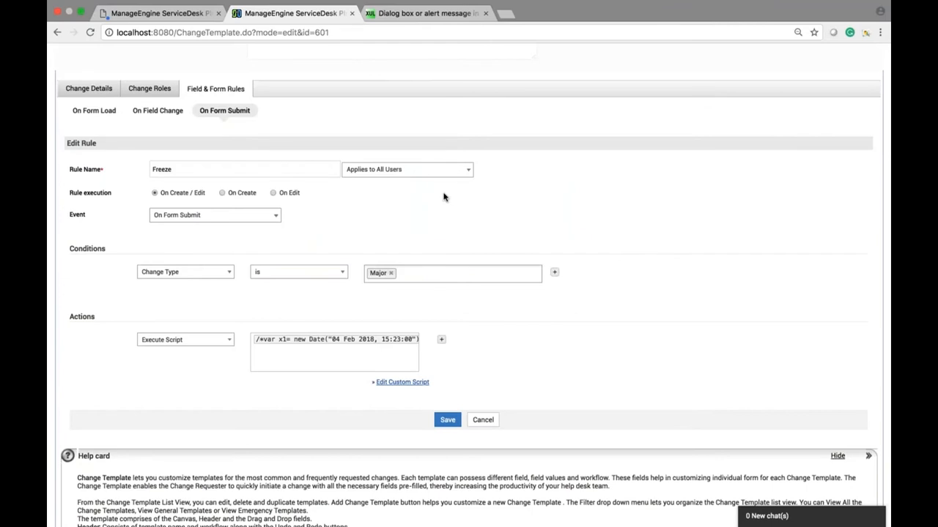
key(ctrl+Left)
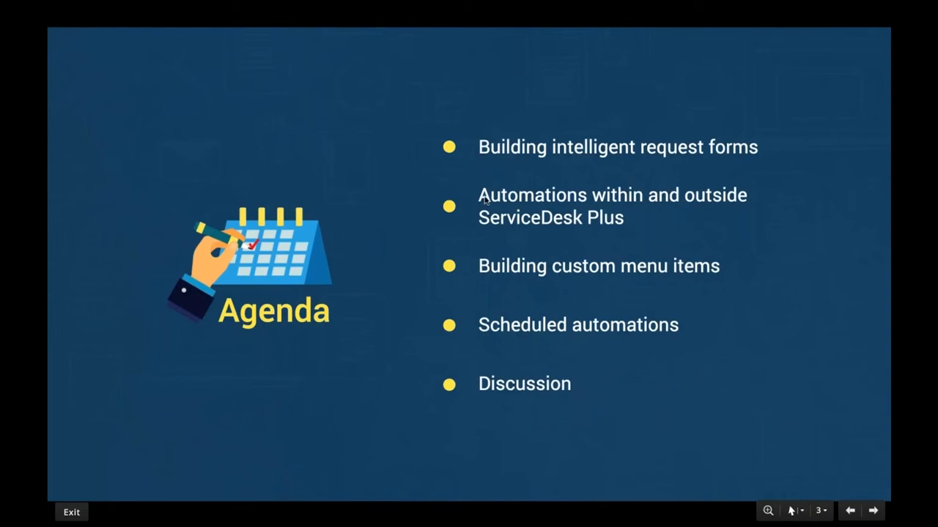
key(ctrl+Right)
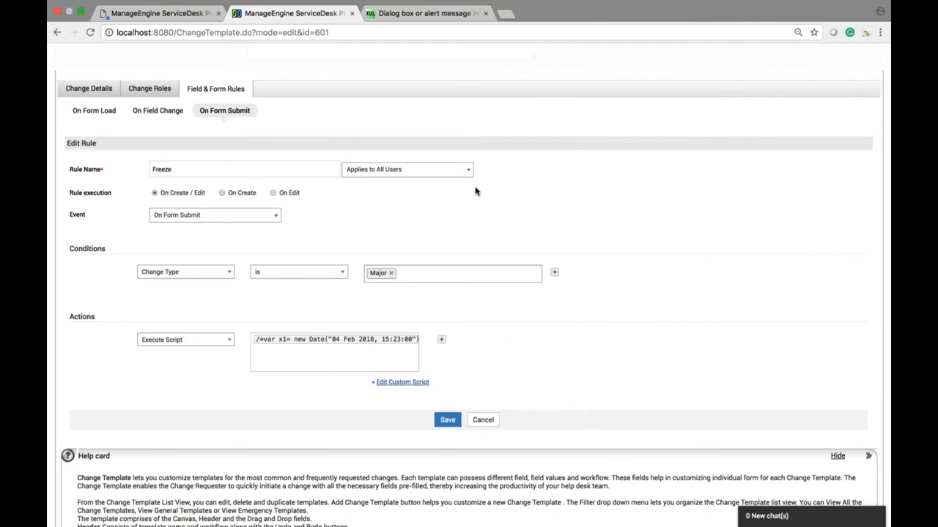
- Open the helpdesk Custom Triggers list in the admin settings and examine the configured triggers with their criteria and action executors
scroll(461, 161, up, 5)
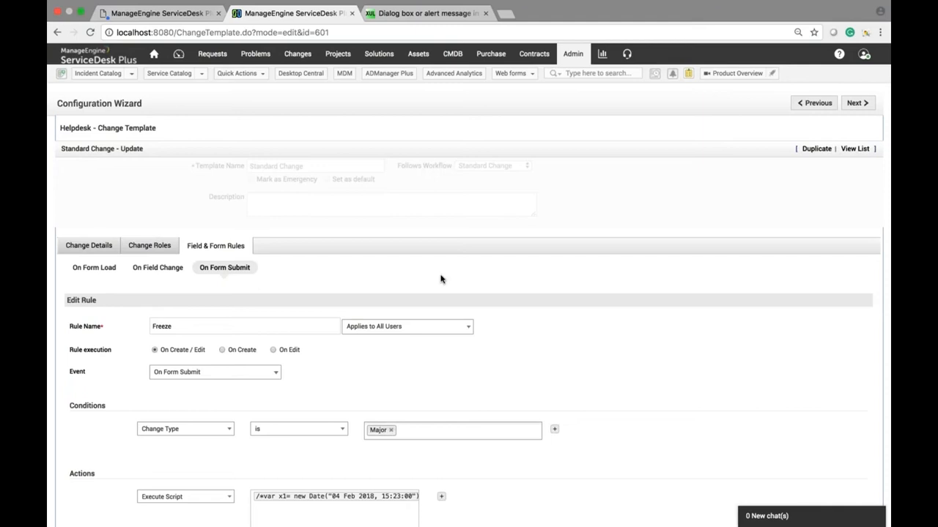
click(573, 55)
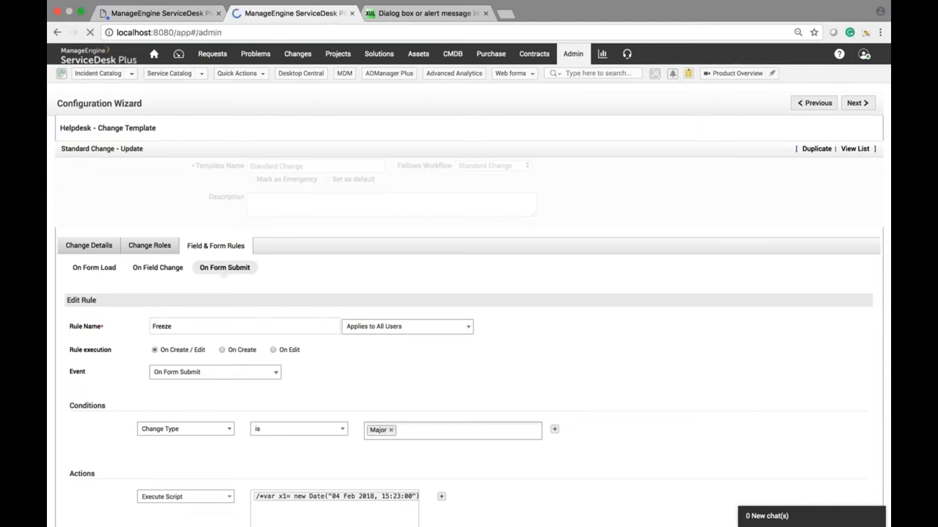
click(195, 279)
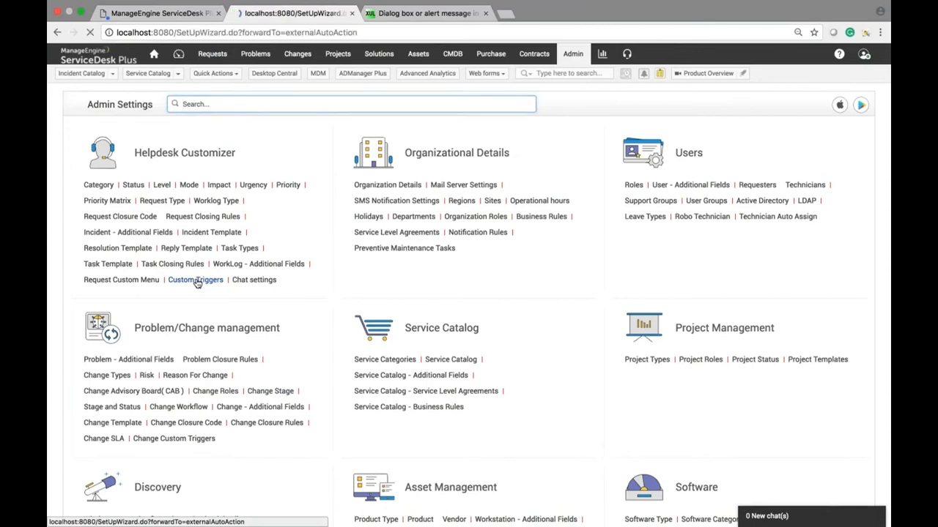
scroll(455, 408, down, 4)
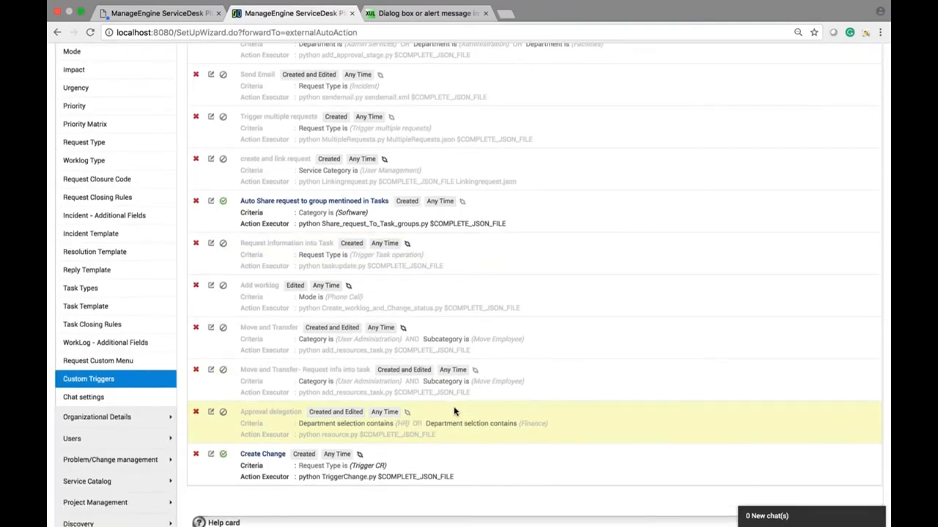
scroll(454, 410, up, 2)
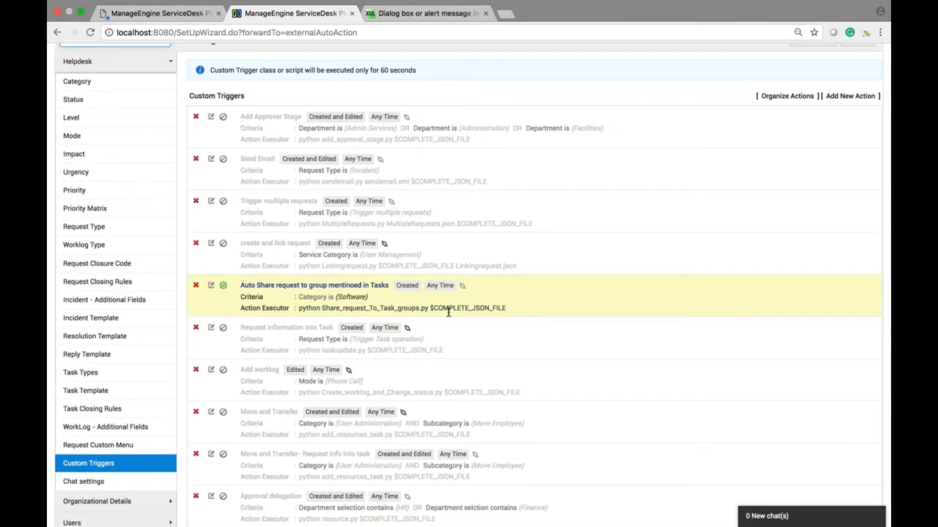
scroll(498, 389, down, 4)
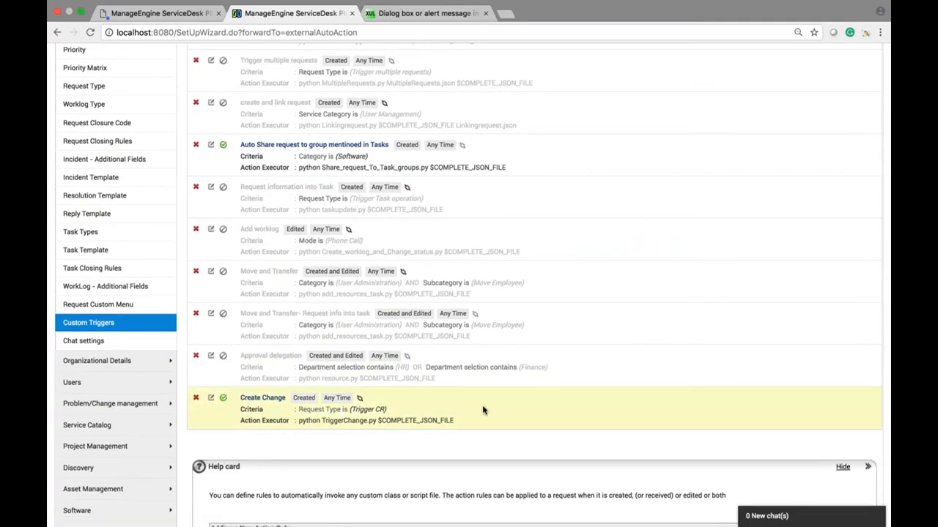
- Switch to the ServiceDesk Plus support page in the other browser window and open its Customization and automation section
key(ctrl+Right)
key(ctrl+Left)
key(ctrl+Left)
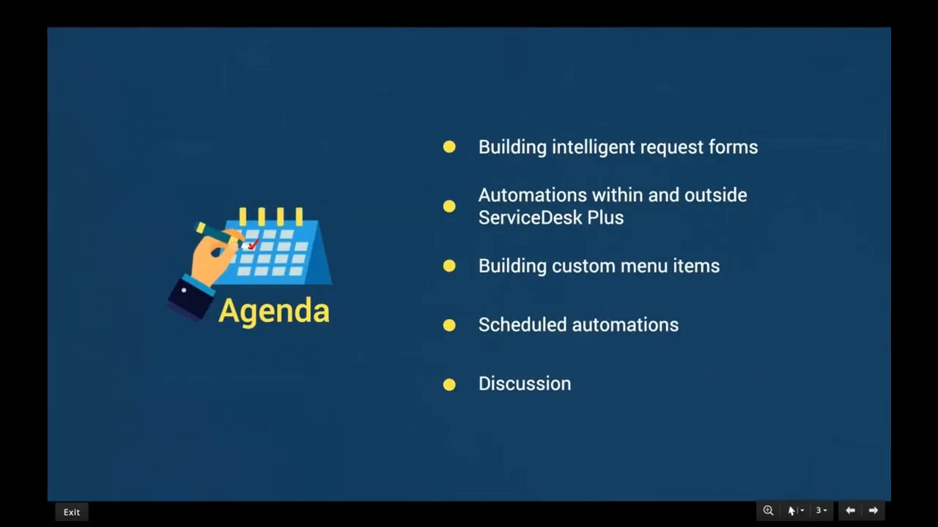
key(ctrl+Right)
key(ctrl+Right)
key(ctrl+Right)
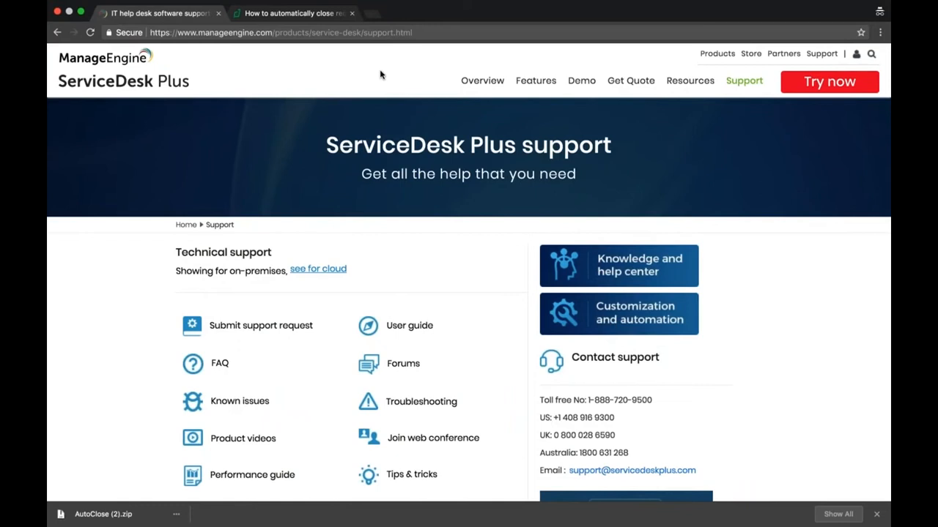
click(615, 331)
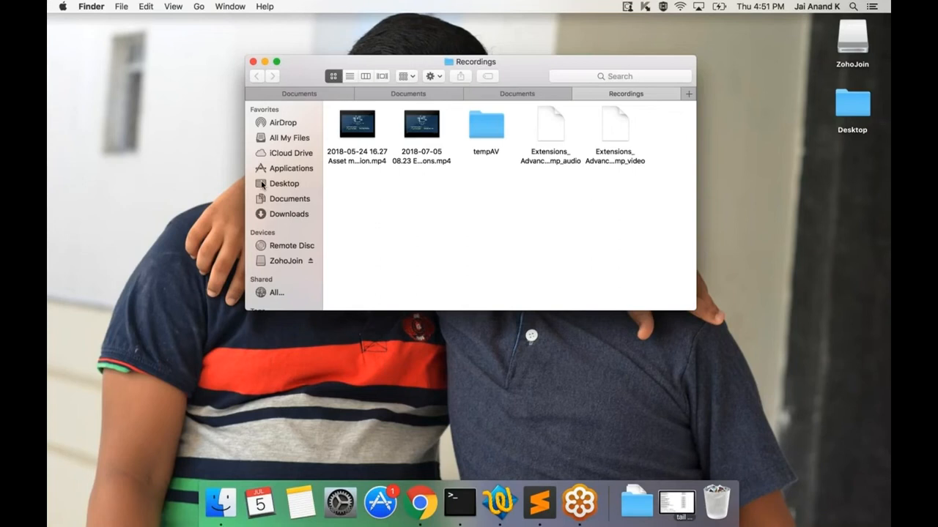
- Browse in Finder from Documents through 9404, ME, ServiceDesk and integration to the custom_scripts folder, and show it full screen
click(283, 201)
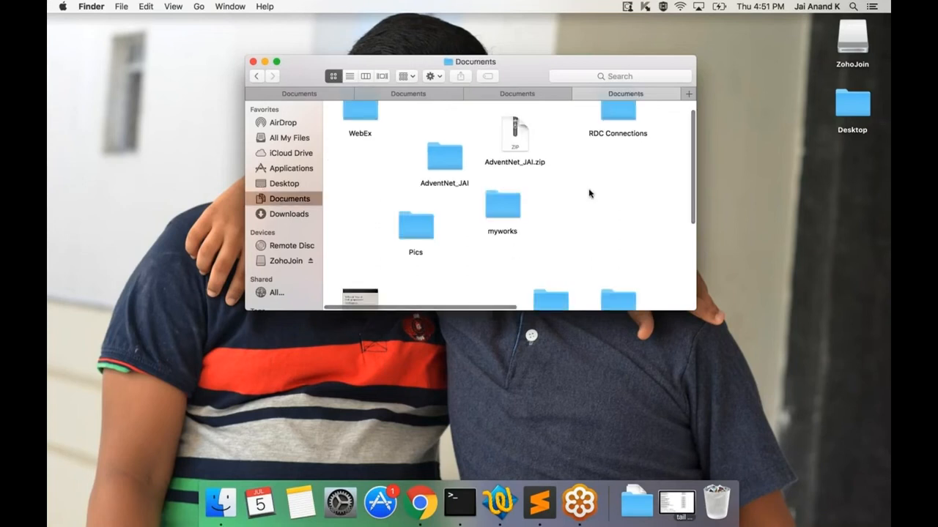
scroll(439, 236, up, 2)
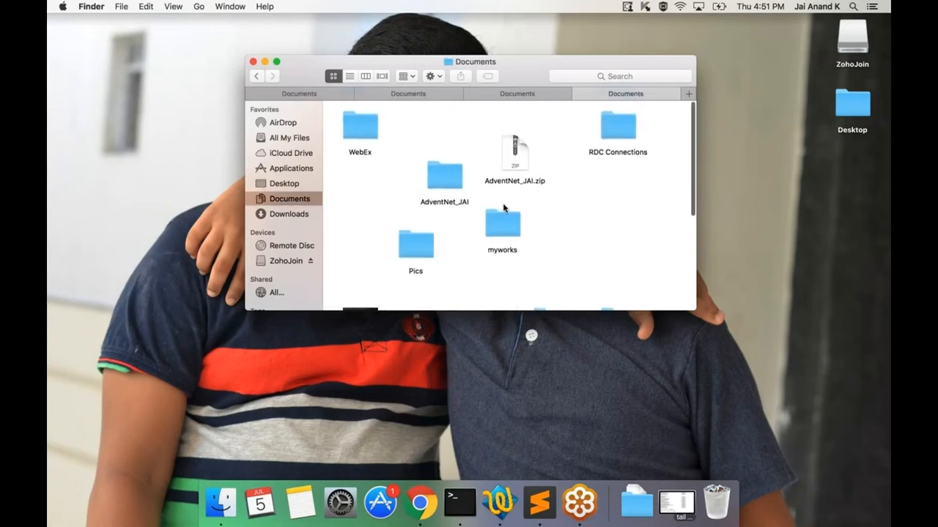
scroll(503, 214, down, 5)
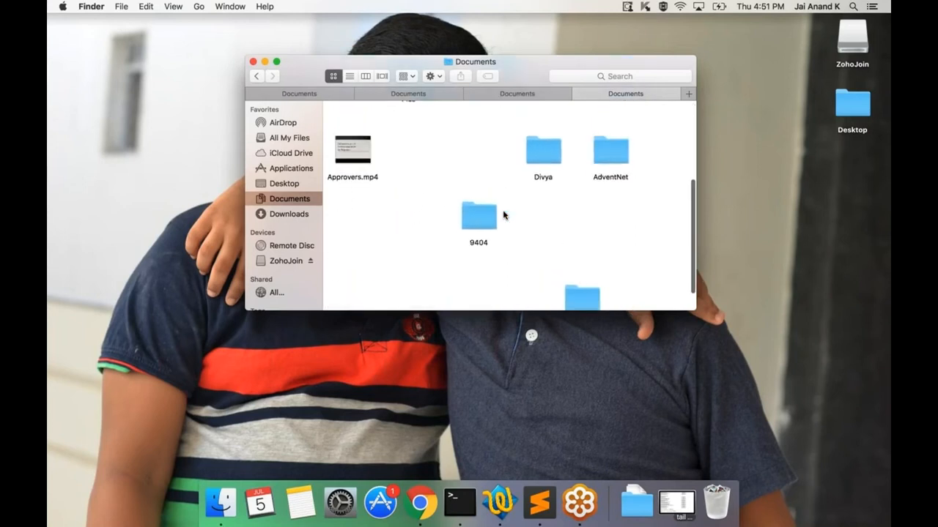
click(483, 213)
double_click(483, 214)
double_click(360, 126)
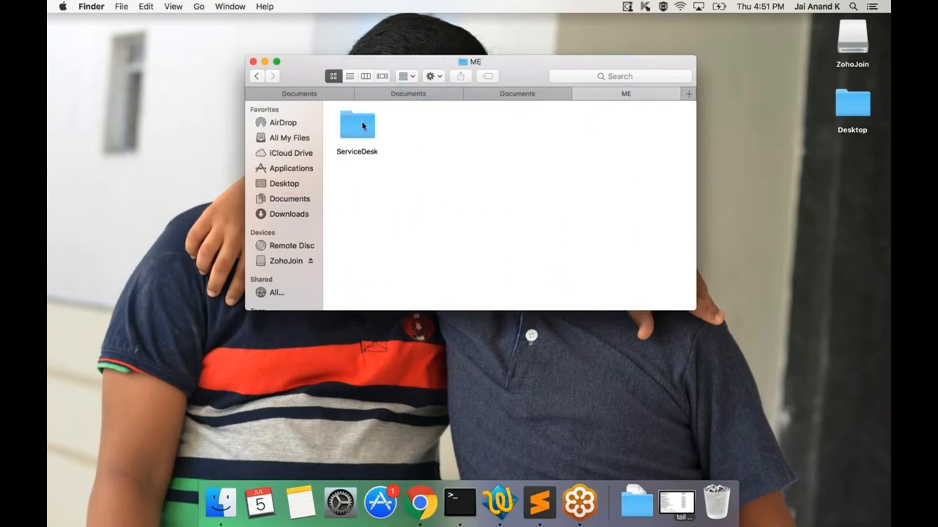
click(360, 128)
double_click(359, 128)
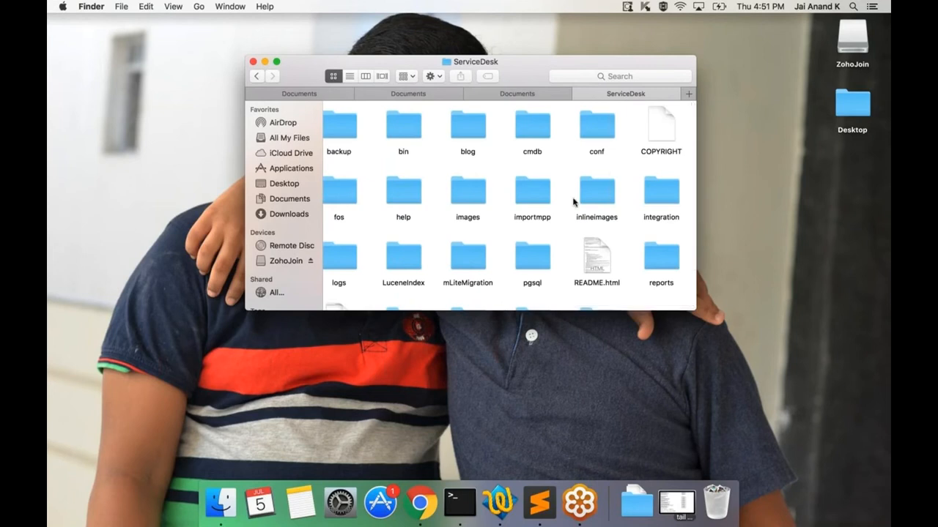
double_click(663, 192)
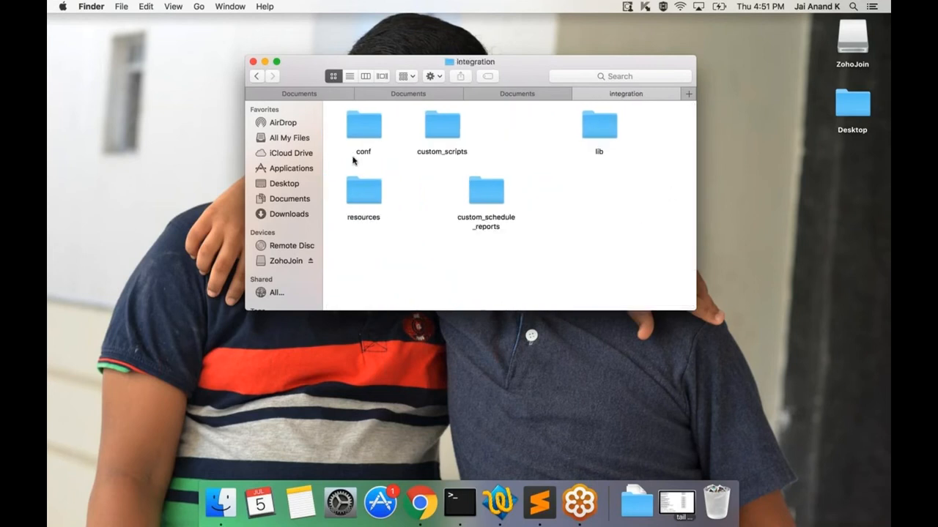
double_click(429, 122)
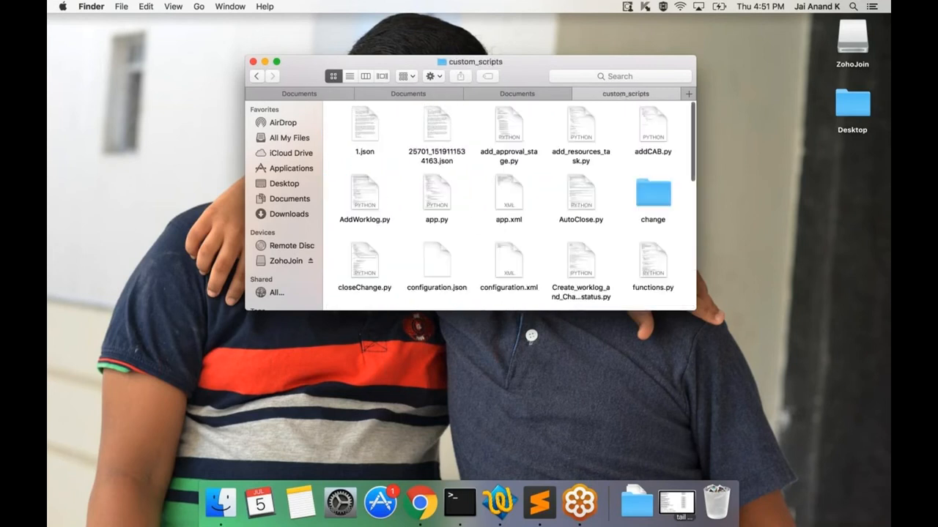
click(276, 63)
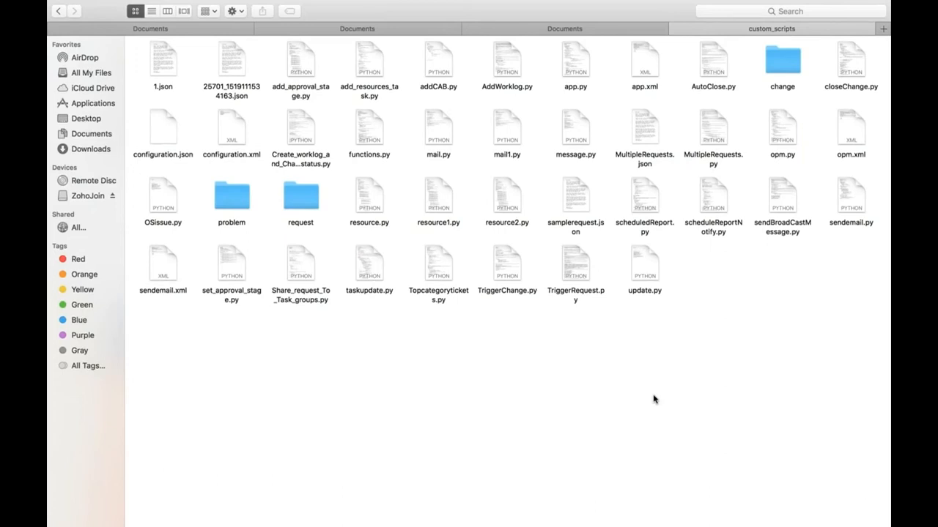
- Open TriggerChange.py from the custom_scripts folder in Sublime Text and show the script full screen
right_click(369, 283)
click(629, 327)
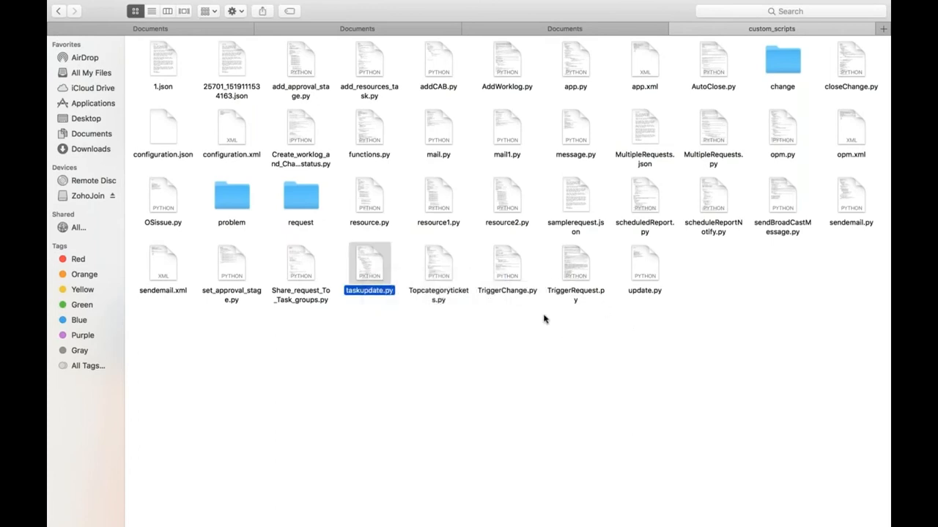
right_click(506, 274)
mouse_move(553, 288)
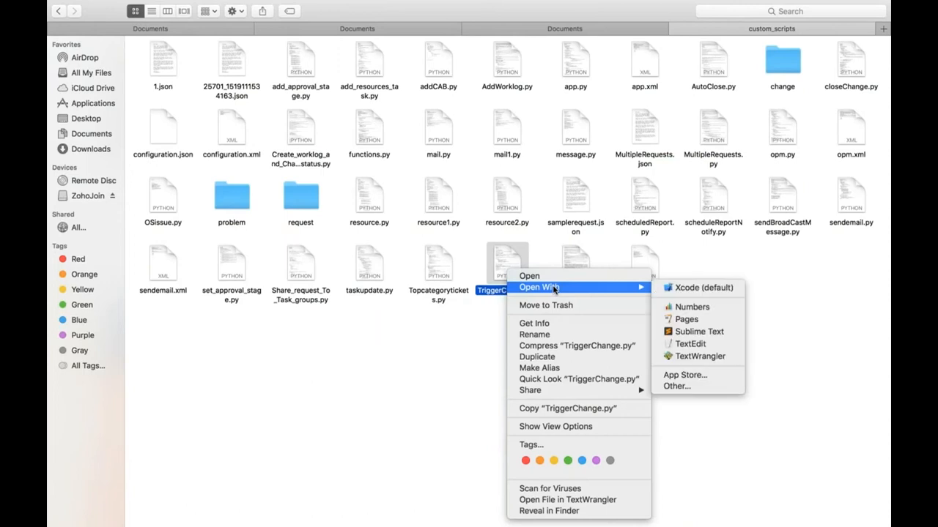
click(698, 331)
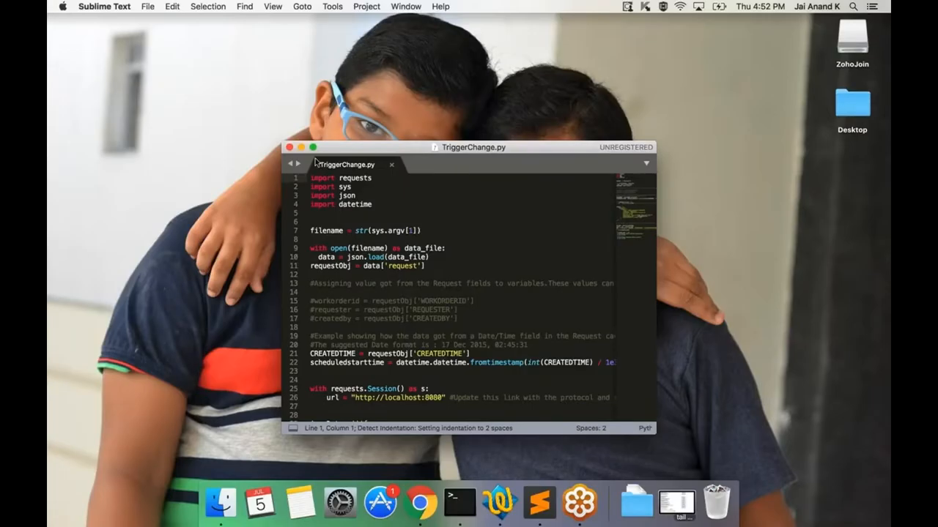
click(313, 148)
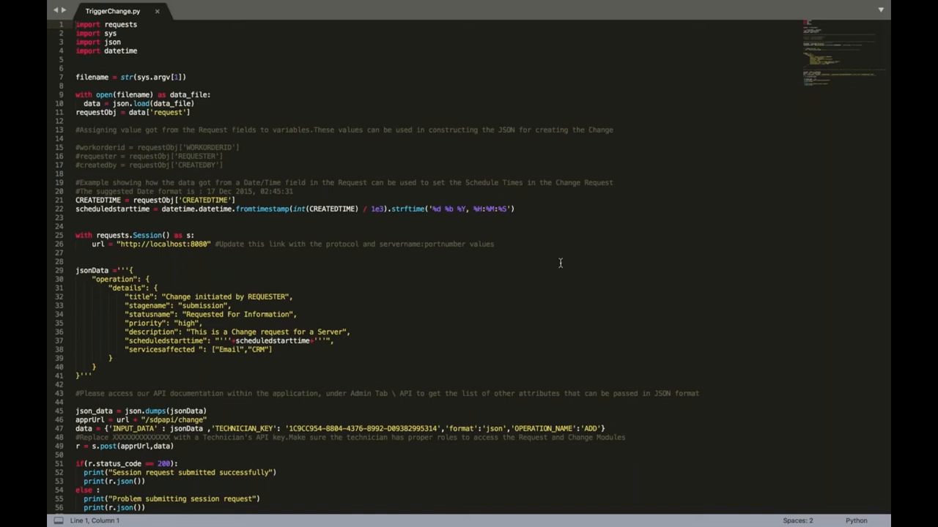
- Examine the TriggerChange.py script, including the lines that build the change API URL and post the data
scroll(504, 353, down, 1)
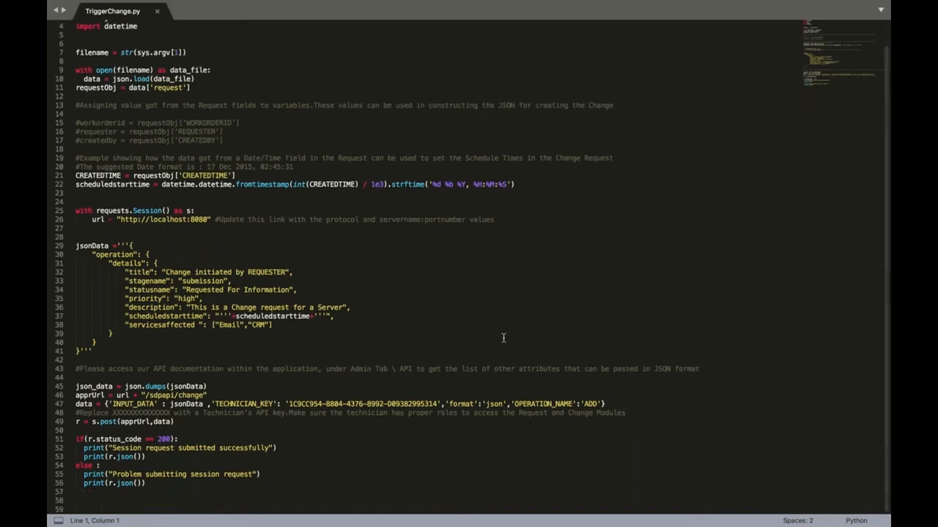
scroll(504, 354, up, 1)
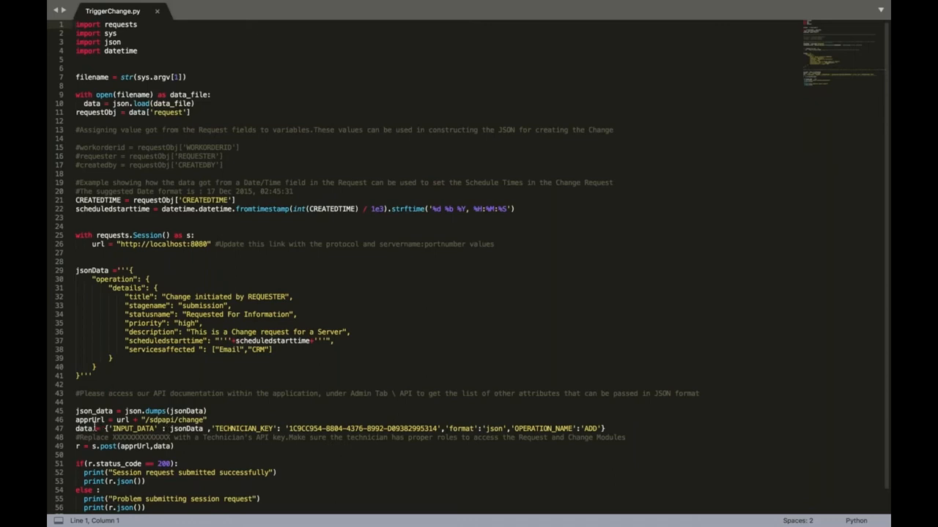
drag(75, 419, 349, 442)
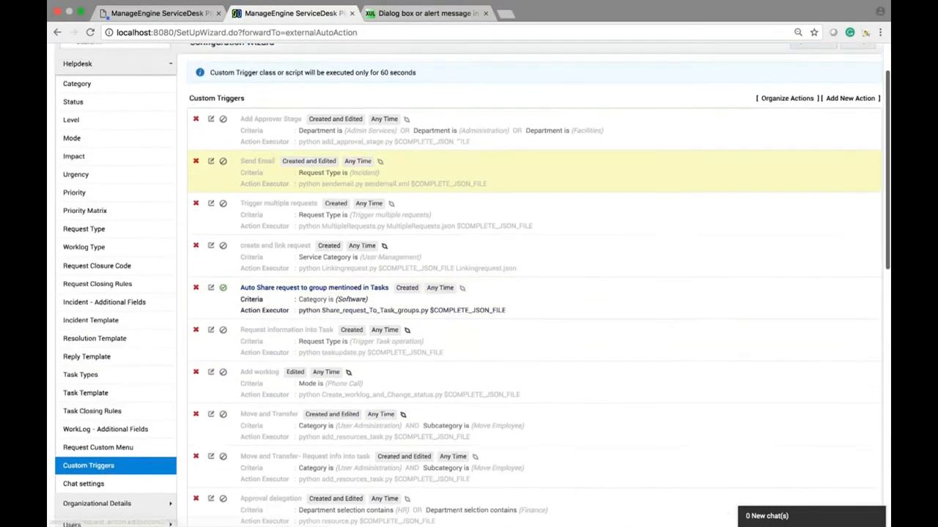
- Switch to the Custom Triggers page in Chrome, open the Create Change trigger for editing and examine its execution event and time options
click(211, 389)
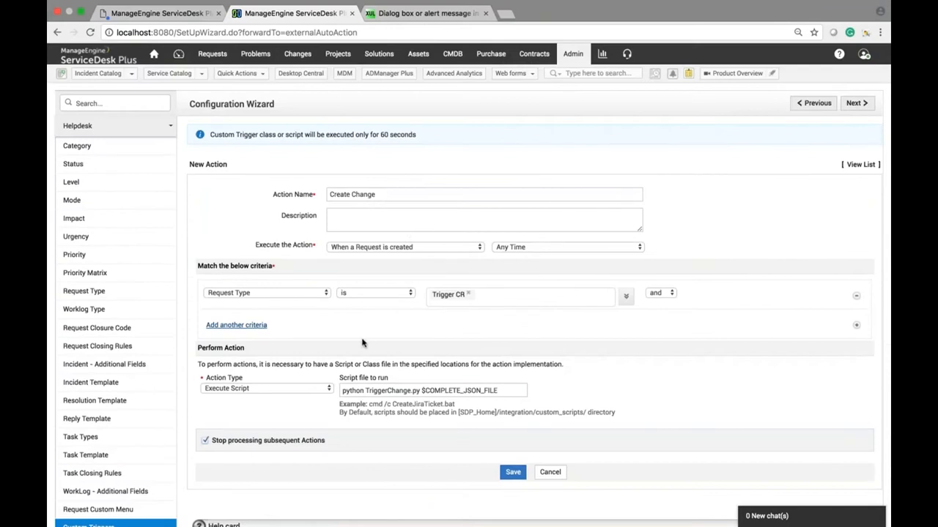
click(401, 250)
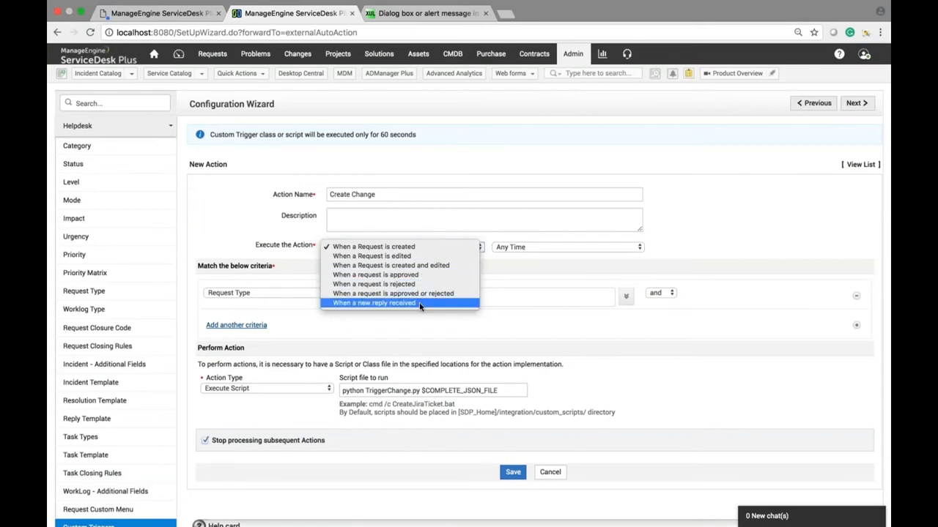
click(497, 281)
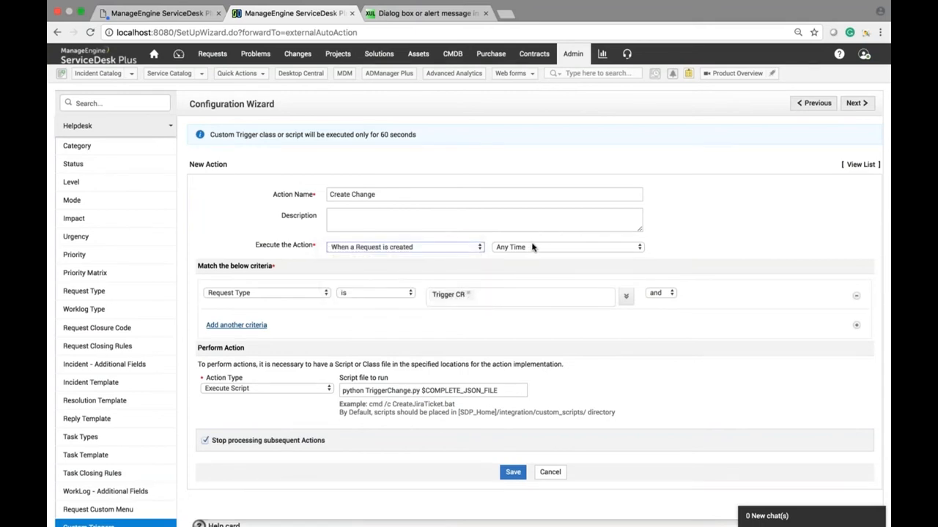
click(533, 247)
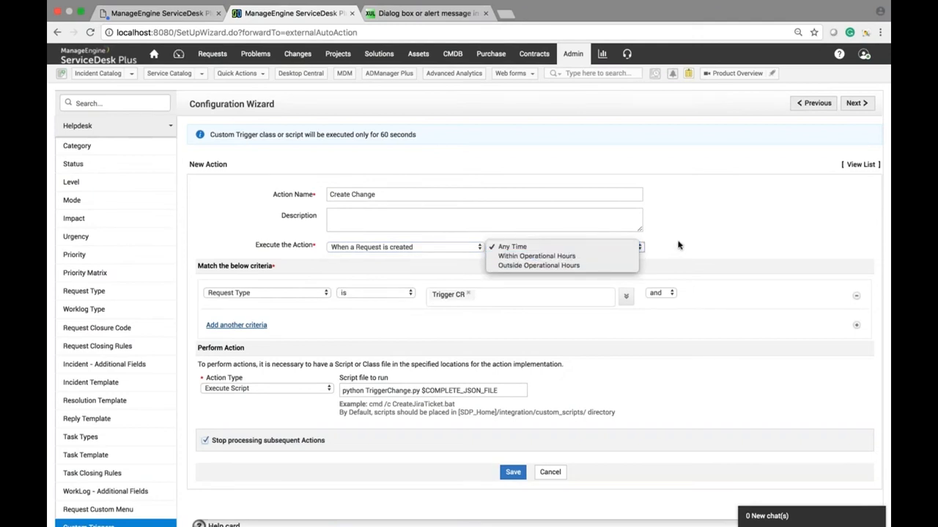
click(710, 242)
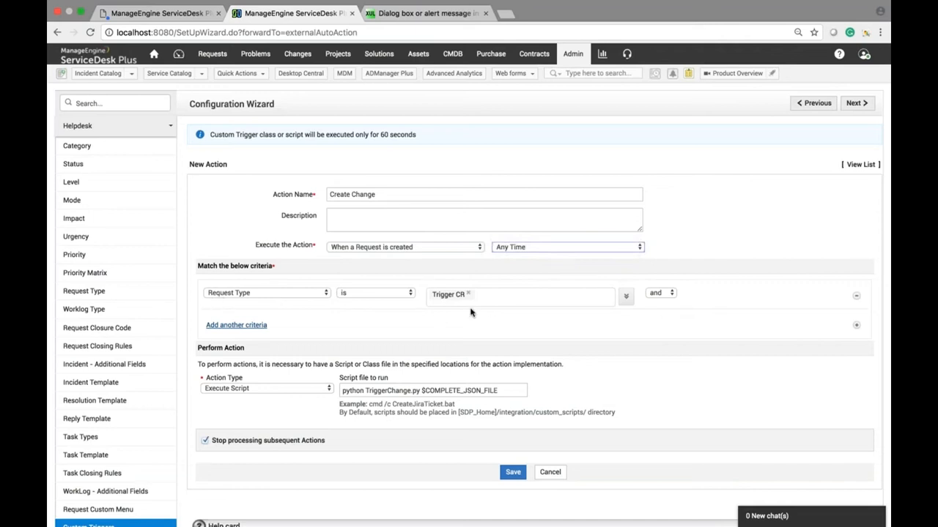
- Examine the trigger's action type options and the $COMPLETE_JSON_FILE argument in its script command
scroll(435, 352, down, 3)
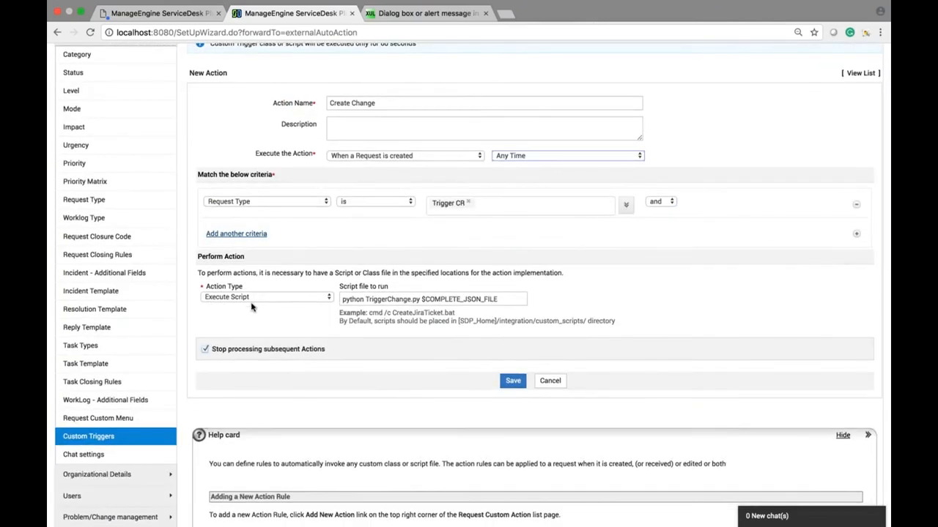
click(240, 299)
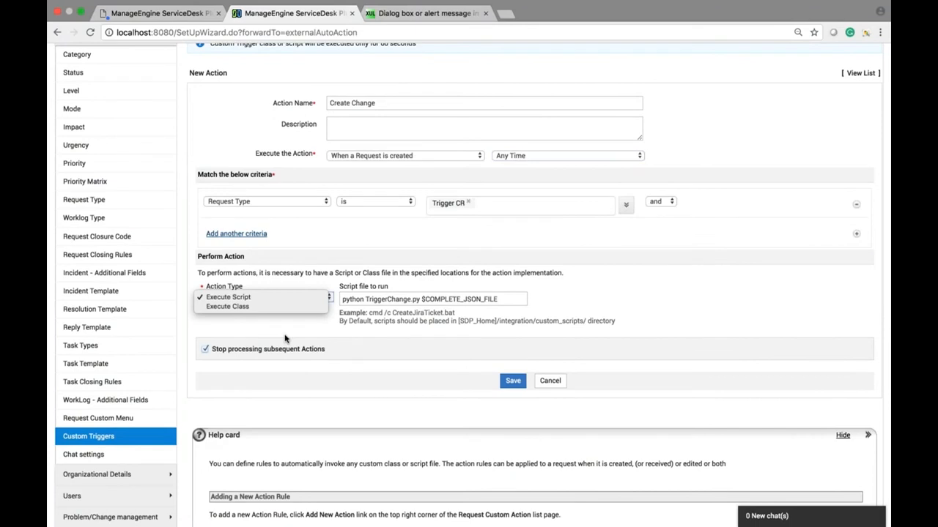
click(311, 297)
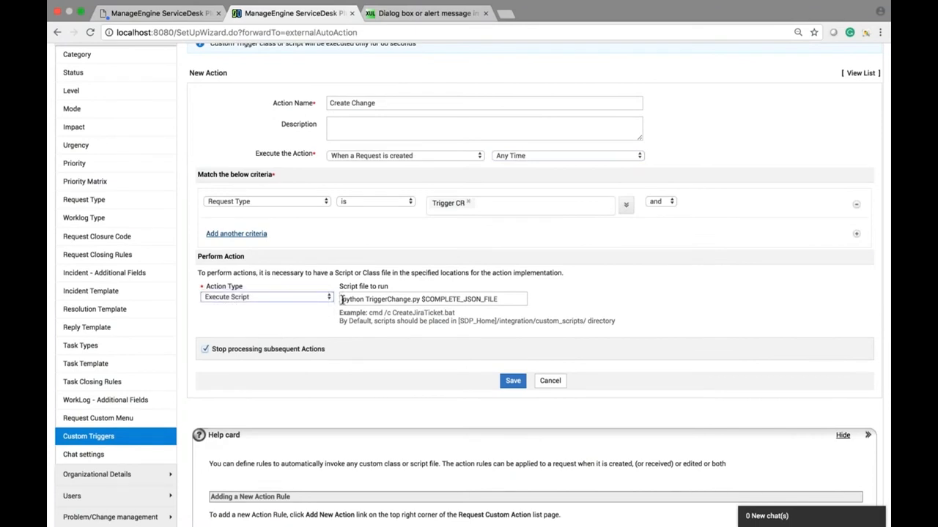
click(421, 299)
drag(435, 299, 501, 299)
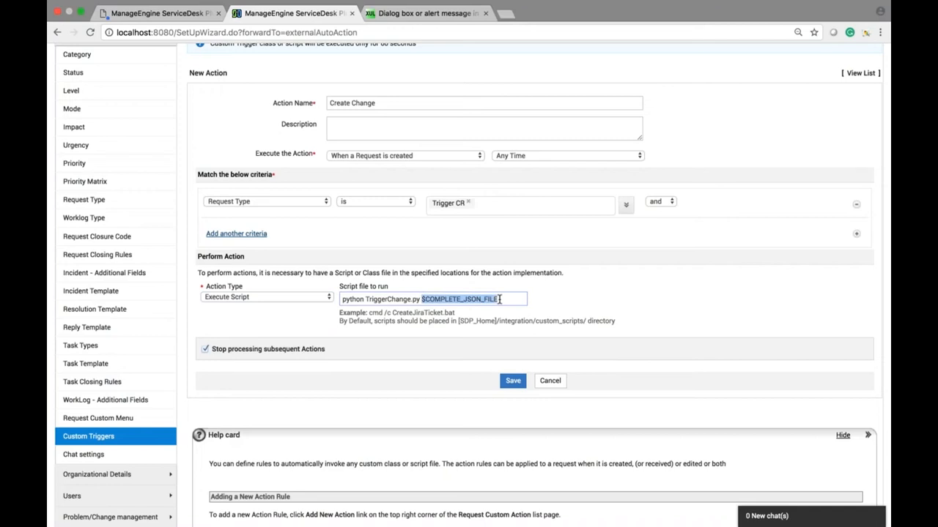
- Read the help card's explanation of the $COMPLETE_JSON_FILE parameter, and return to the Create Change trigger settings
scroll(500, 299, down, 6)
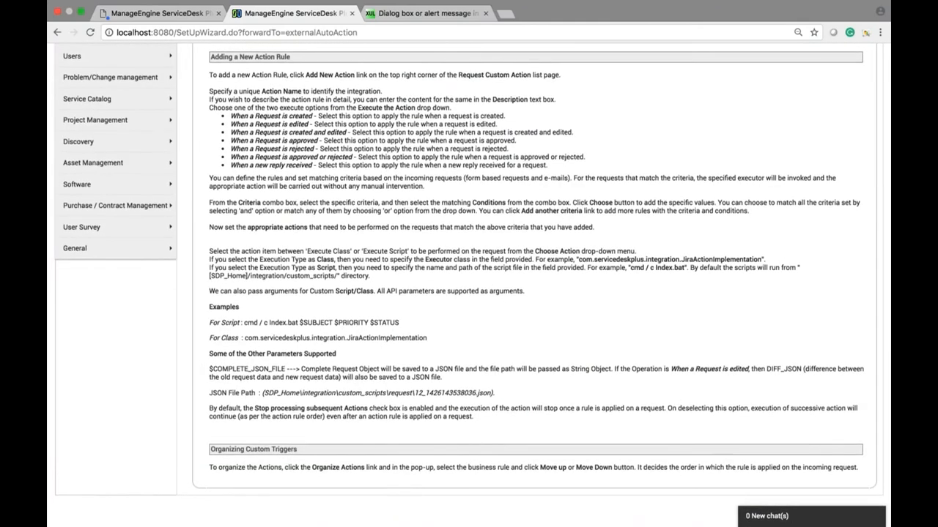
drag(210, 368, 285, 369)
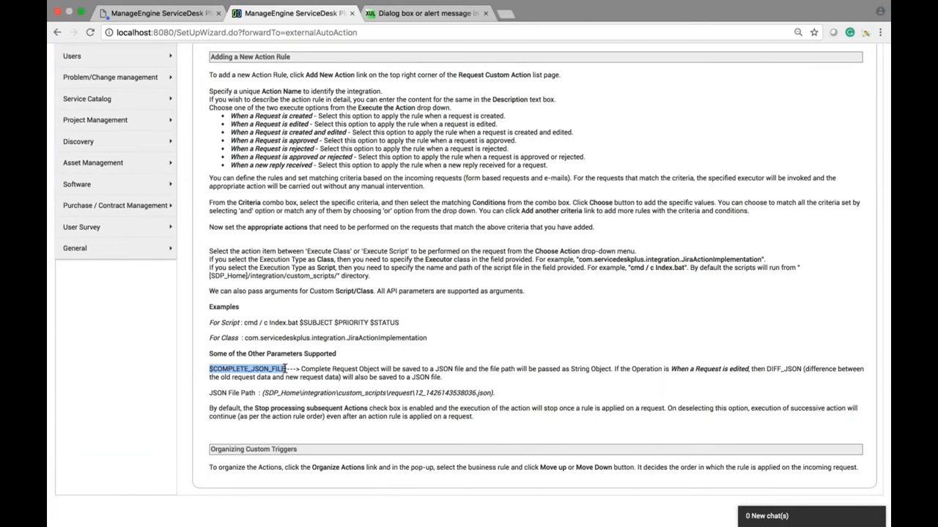
scroll(285, 369, up, 3)
scroll(189, 510, down, 1)
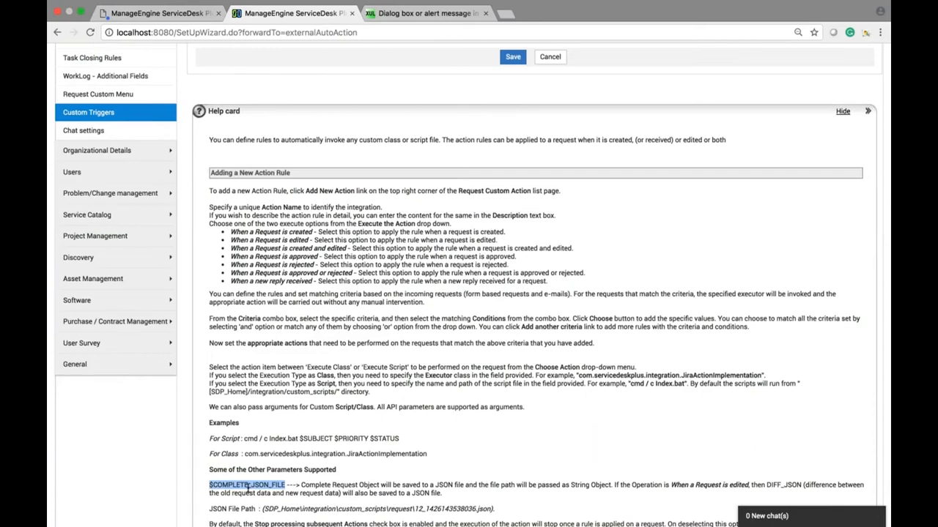
scroll(248, 489, up, 8)
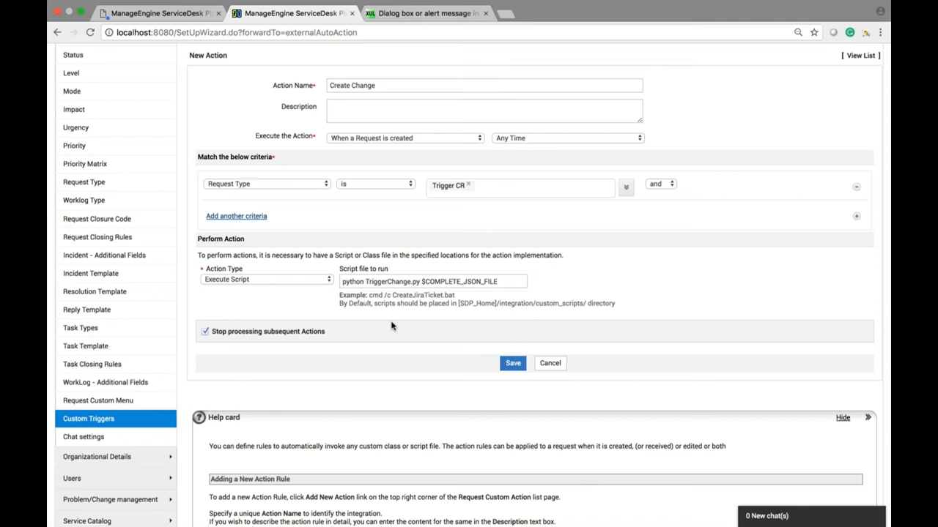
scroll(392, 326, up, 3)
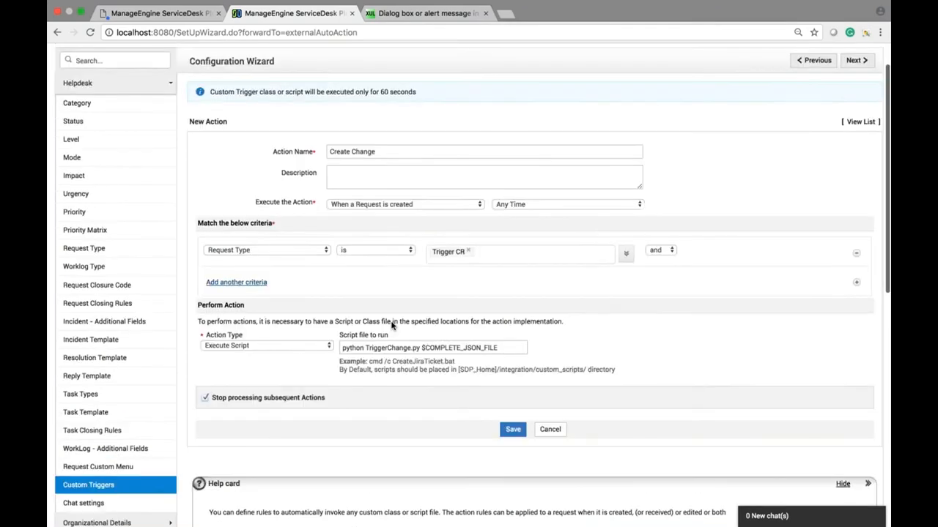
- Open the "login provision" request from the requests list and look through its available actions
click(212, 54)
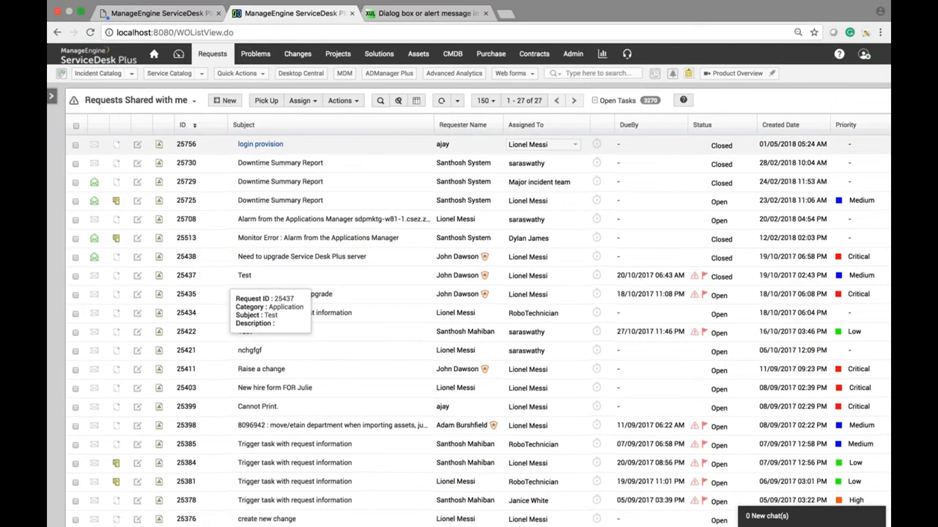
click(256, 144)
click(258, 102)
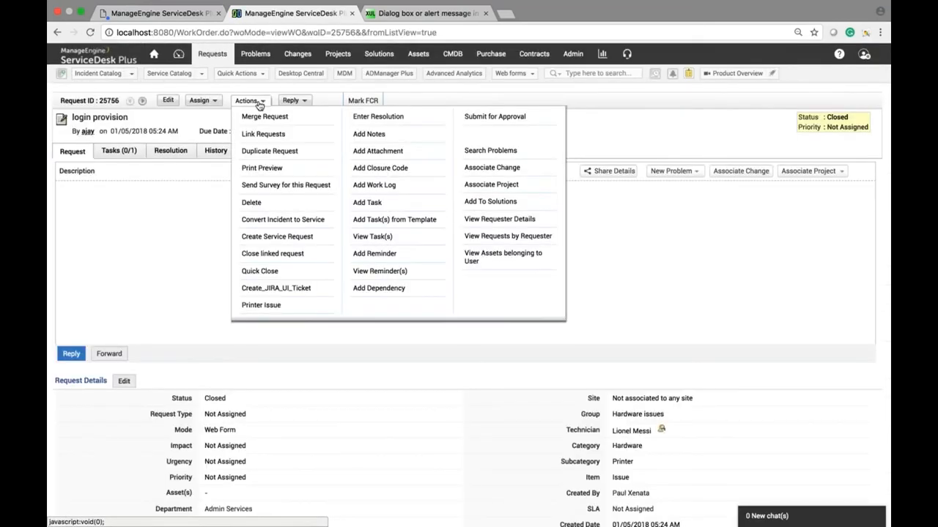
click(174, 226)
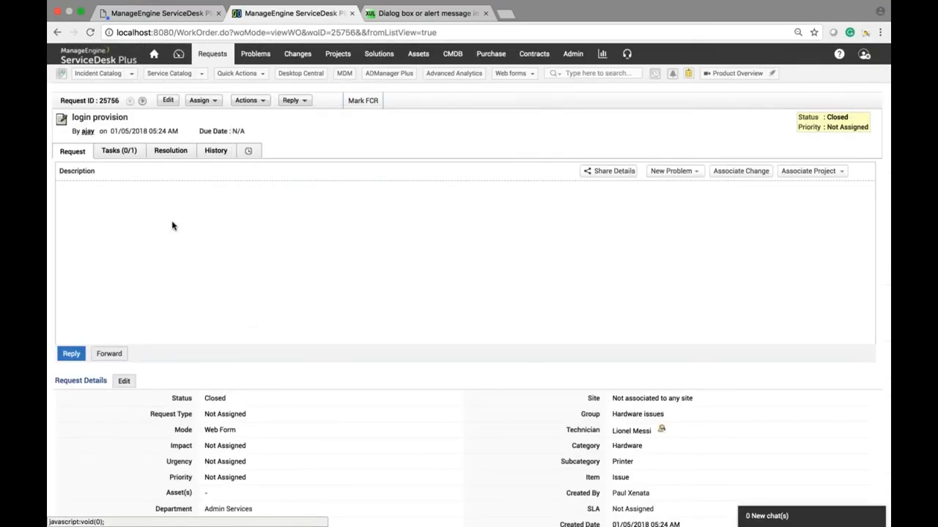
- Start a new incident with the Default Request template and fill in the requester's name
click(132, 74)
click(108, 196)
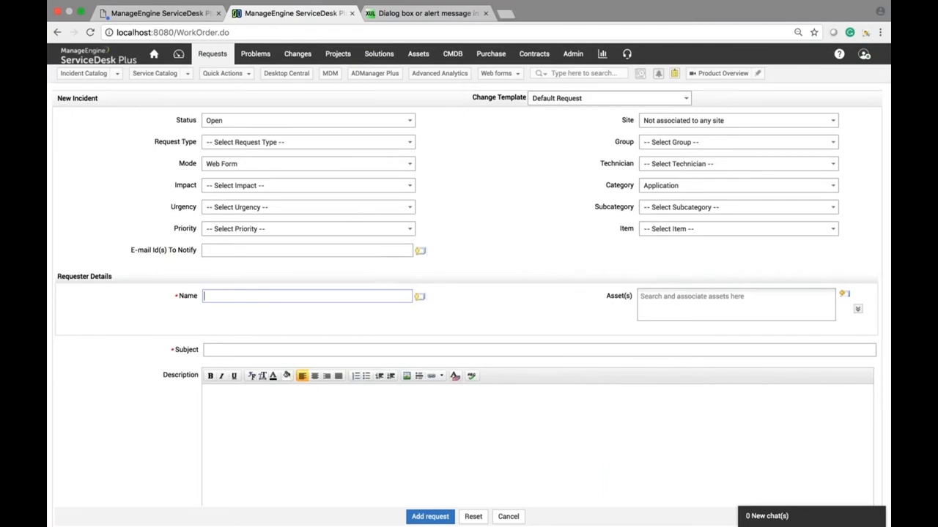
text(Paul)
click(265, 324)
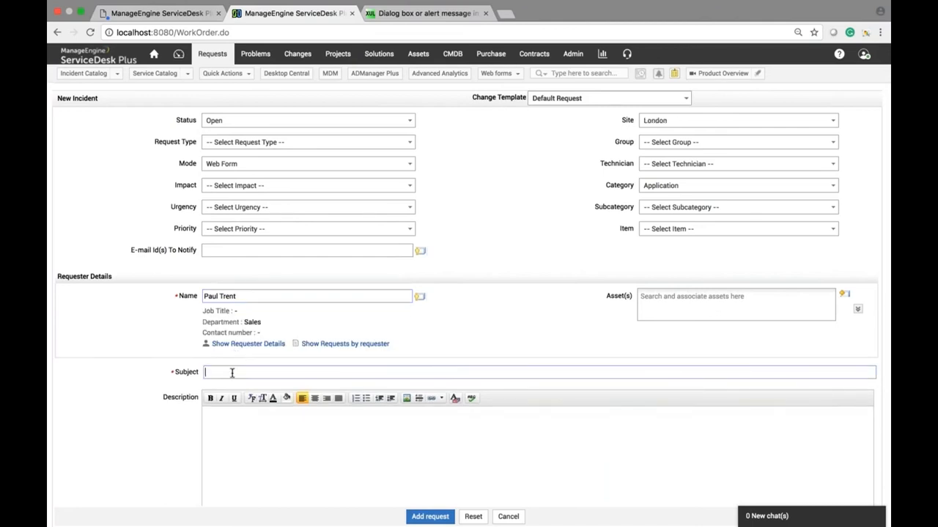
- Give the incident the subject "Network Upgrade", set its request type to Trigger CR, and submit the request
click(232, 372)
text(Network Upgrade)
click(230, 142)
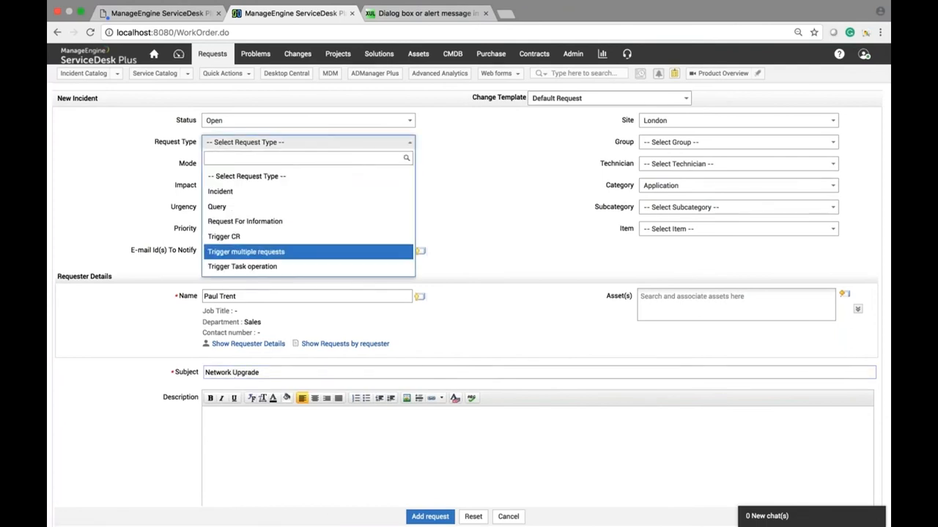
click(223, 237)
scroll(412, 270, down, 3)
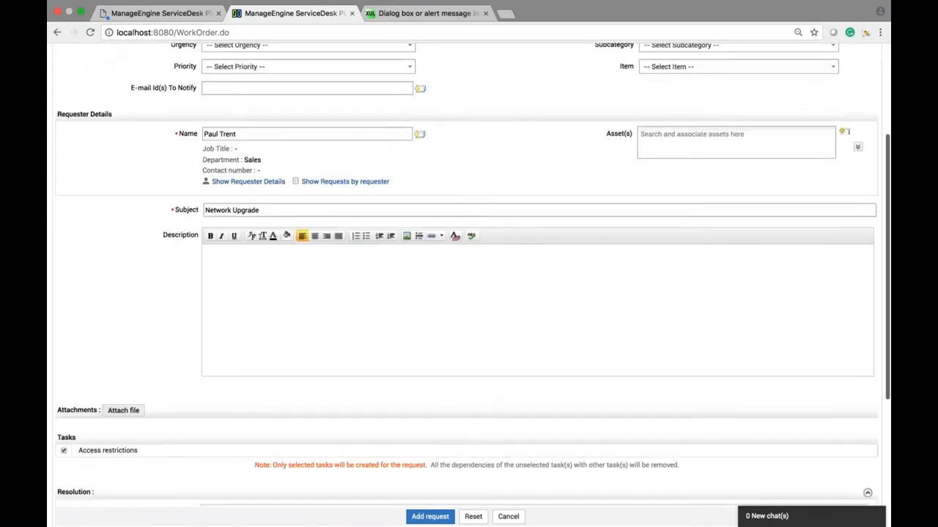
click(430, 517)
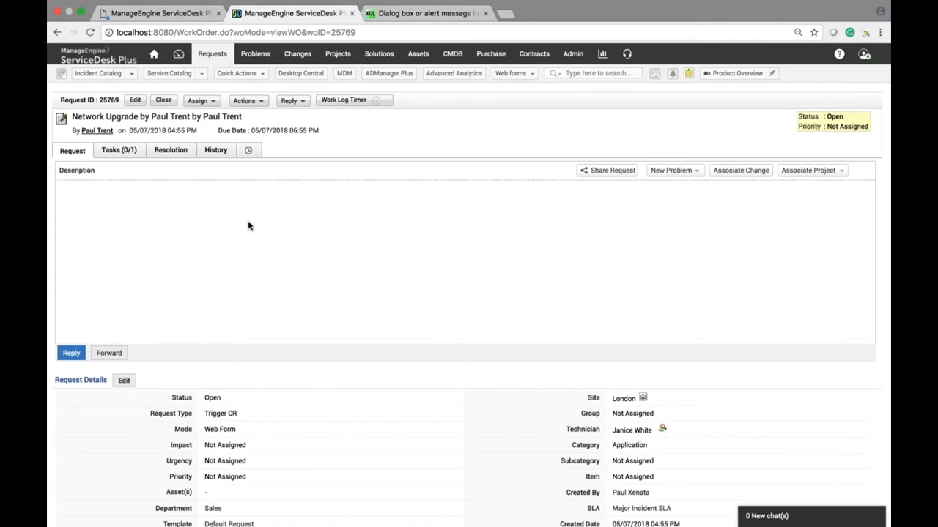
- Find the created change's ID in the request history and compare it with the newest entry in the changes list
click(216, 151)
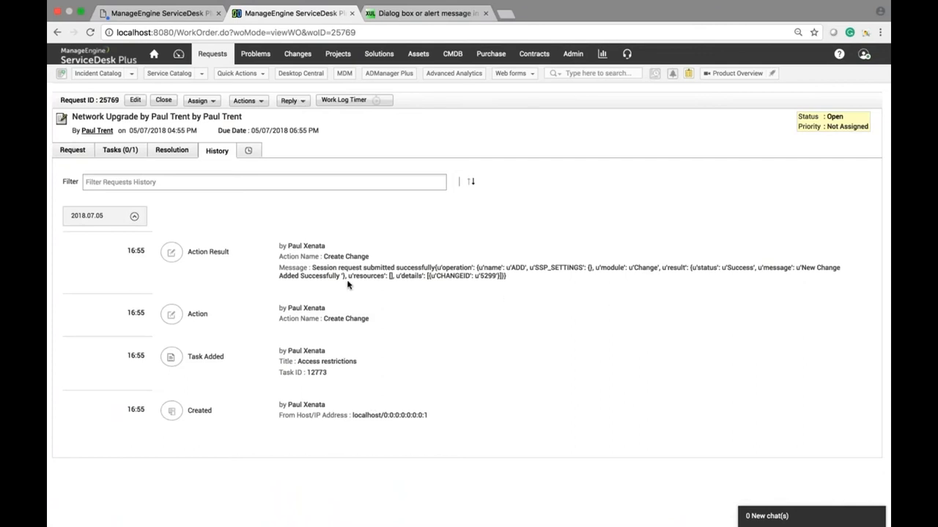
double_click(488, 277)
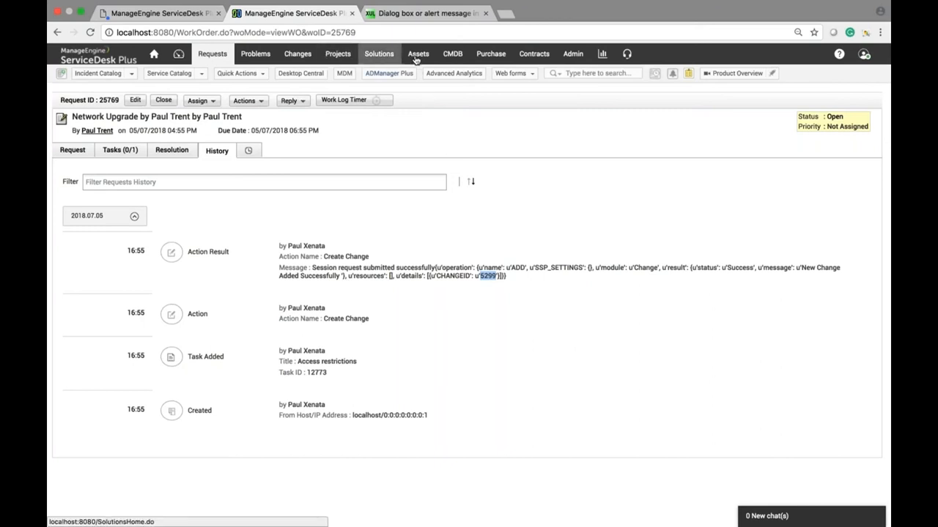
click(312, 57)
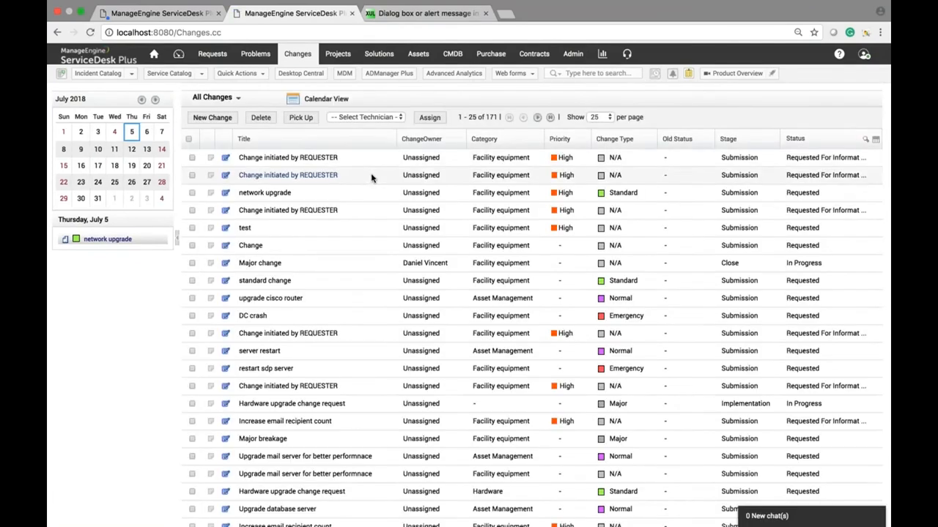
click(322, 162)
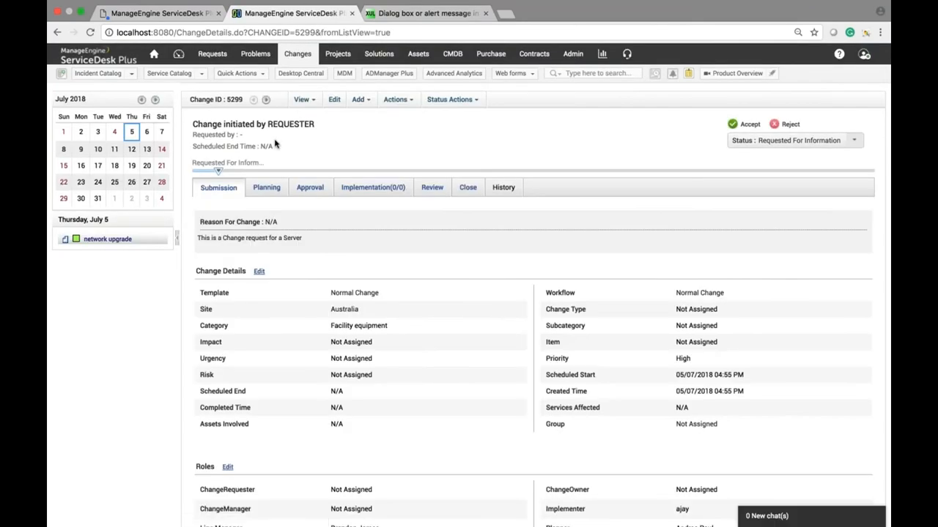
double_click(234, 99)
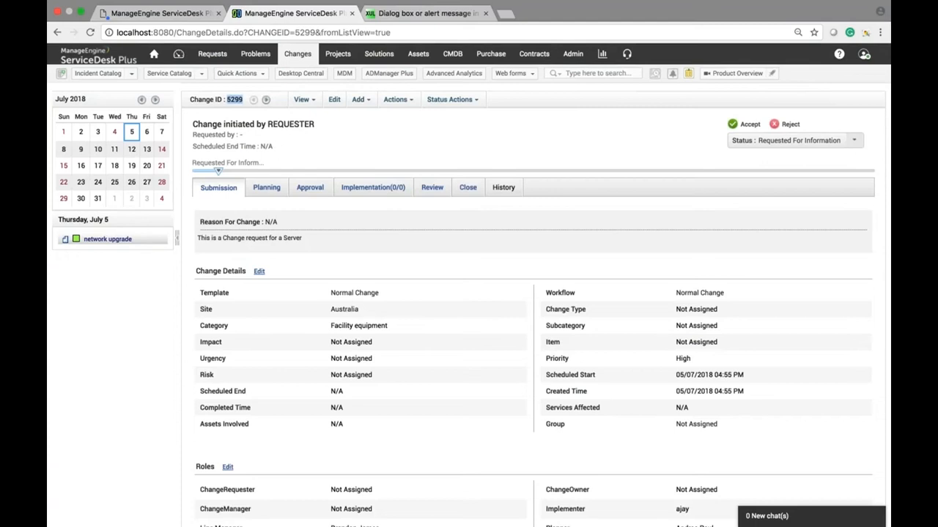
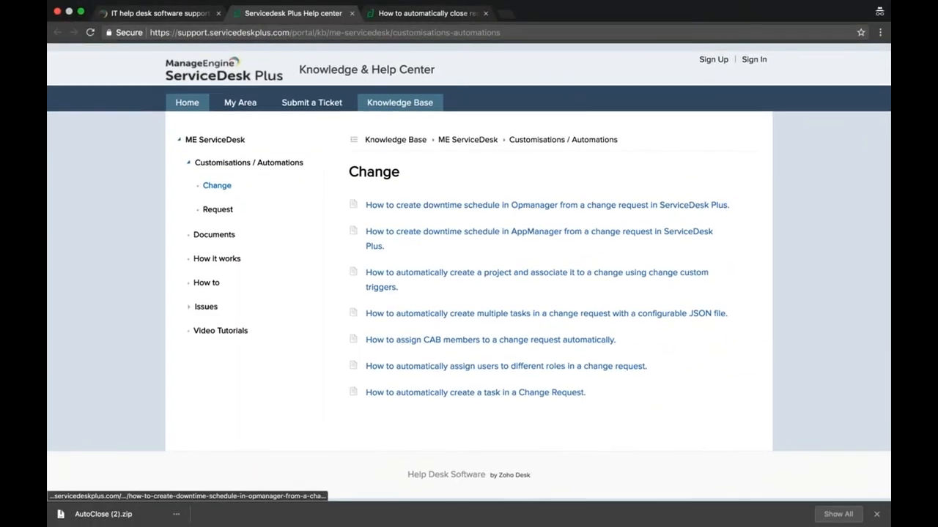
- Browse the Customisations / Automations articles for Change and Request in the help center, reaching them also from the ServiceDesk Plus support page
scroll(217, 208, down, 1)
click(217, 202)
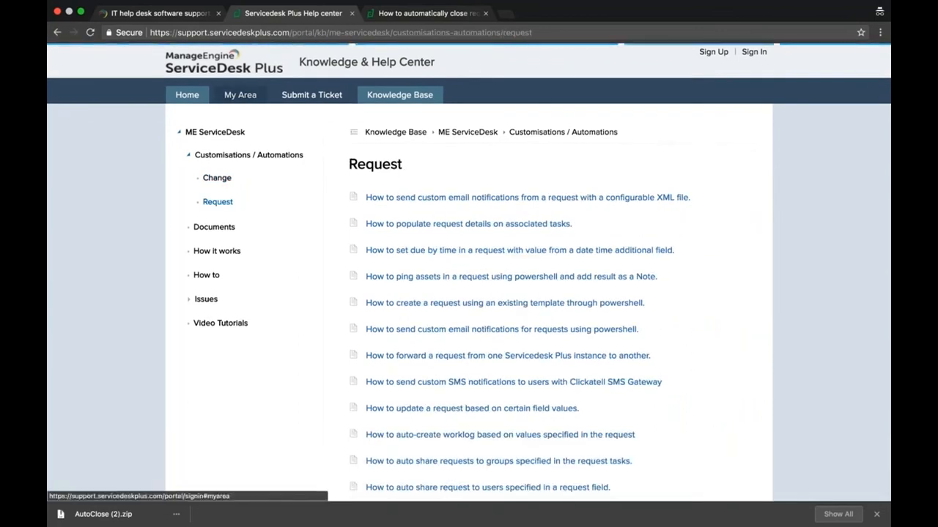
click(185, 14)
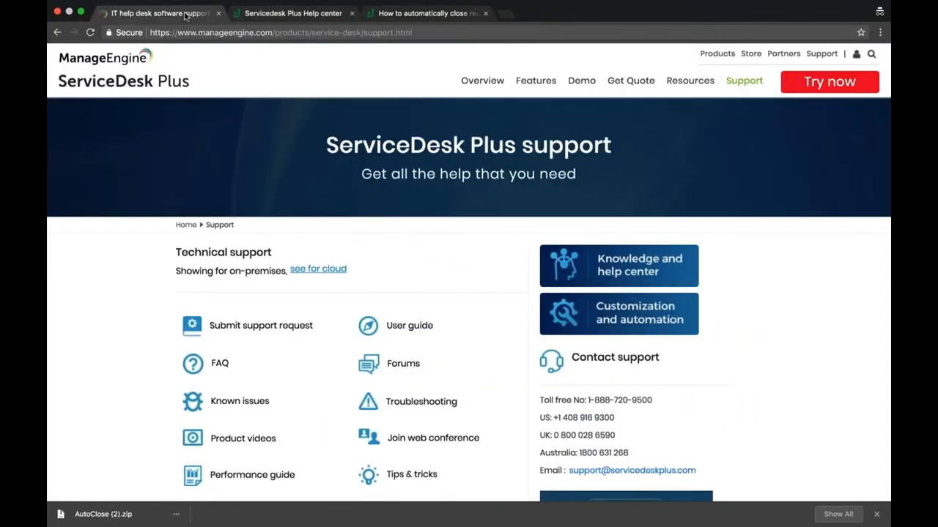
click(634, 320)
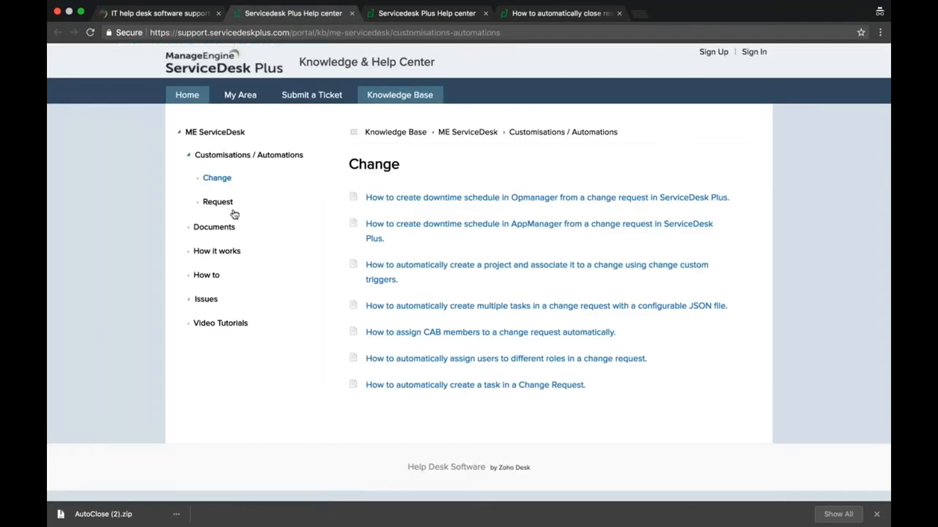
click(222, 202)
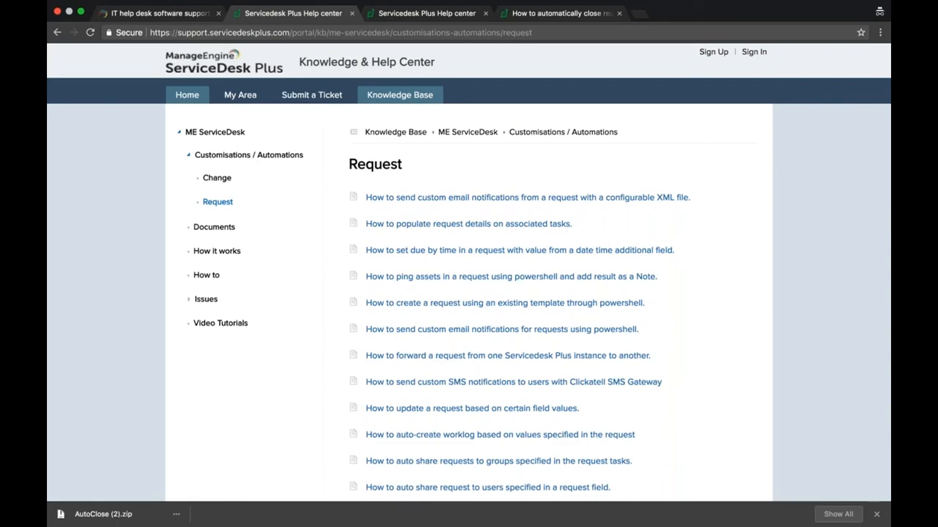
- Switch back to ServiceDesk Plus and open the Printer Issue request custom menu for editing from the admin settings
key(ctrl+Left)
key(ctrl+Left)
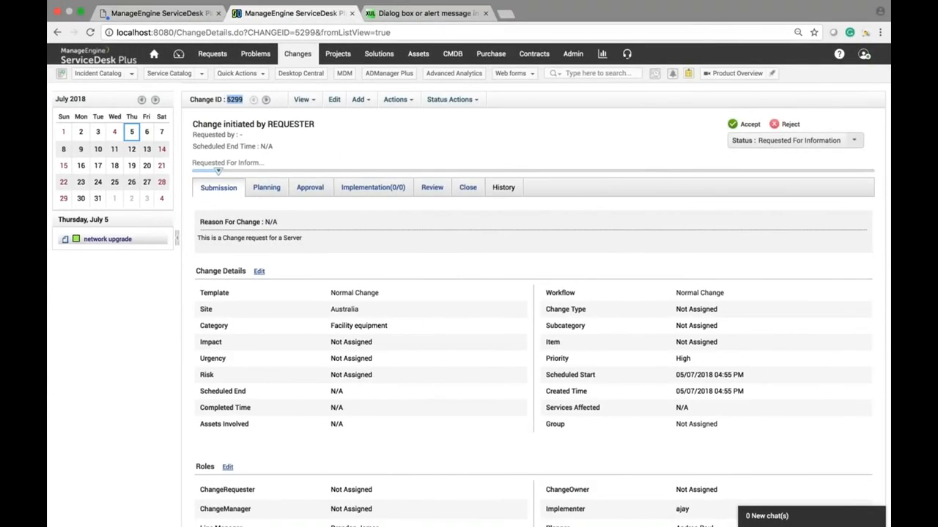
click(575, 58)
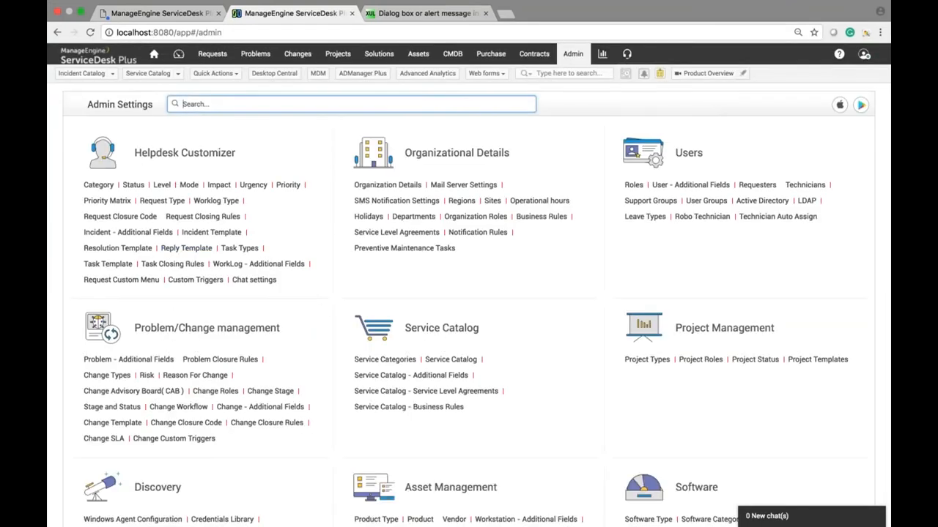
click(121, 285)
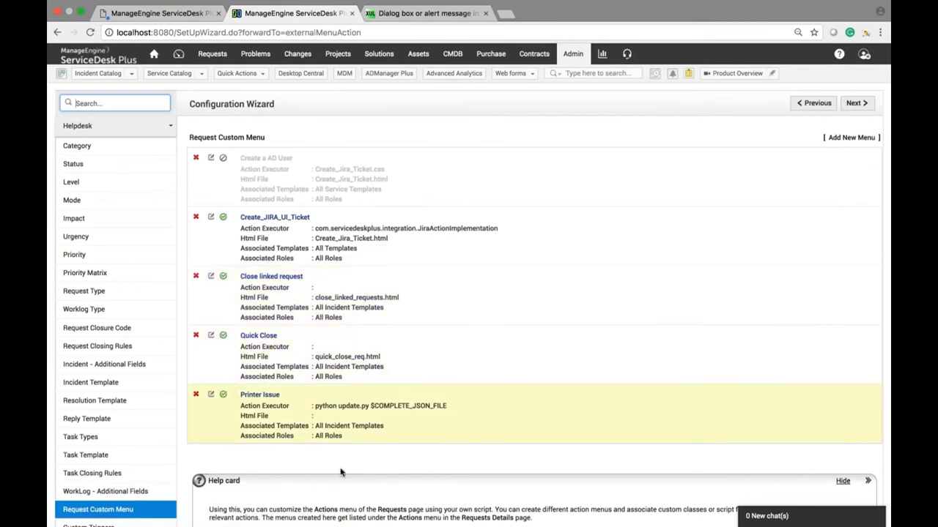
click(211, 397)
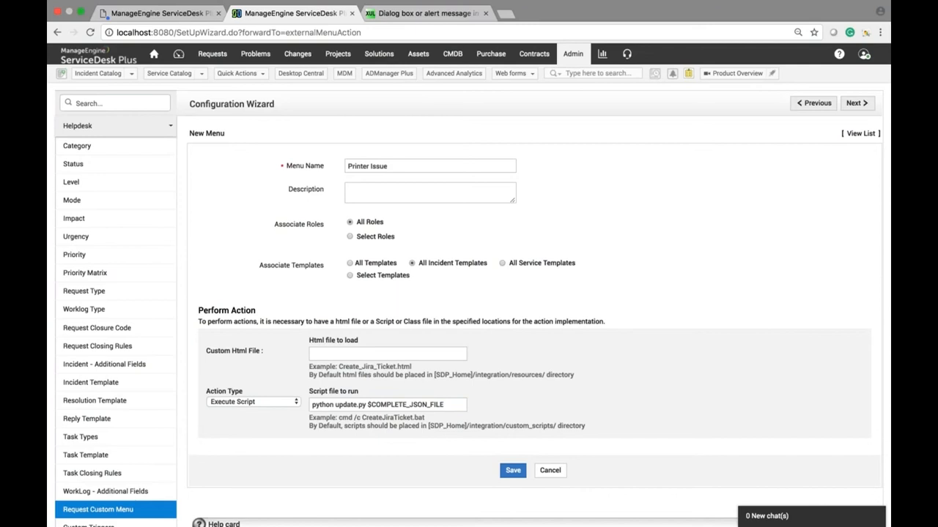
- Examine the menu's role selection options, its script action settings and the help card, leaving All Roles selected
click(349, 237)
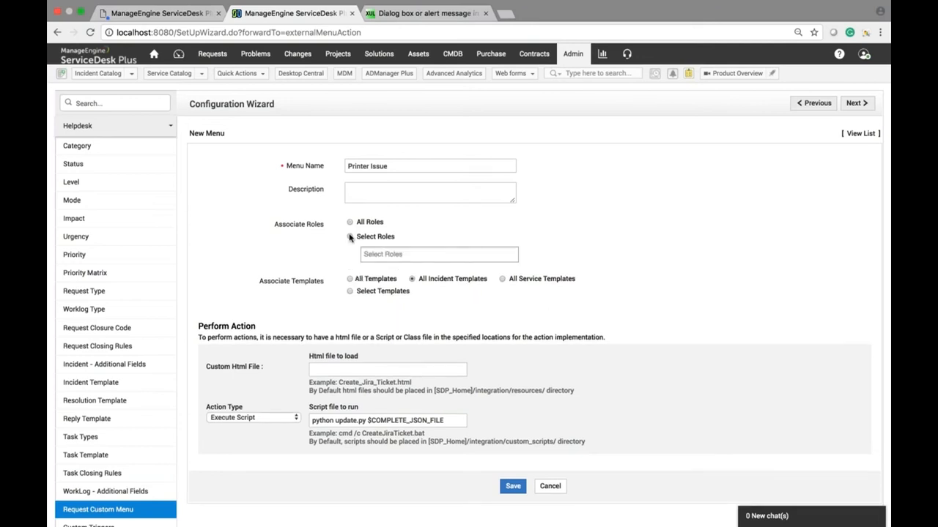
click(350, 222)
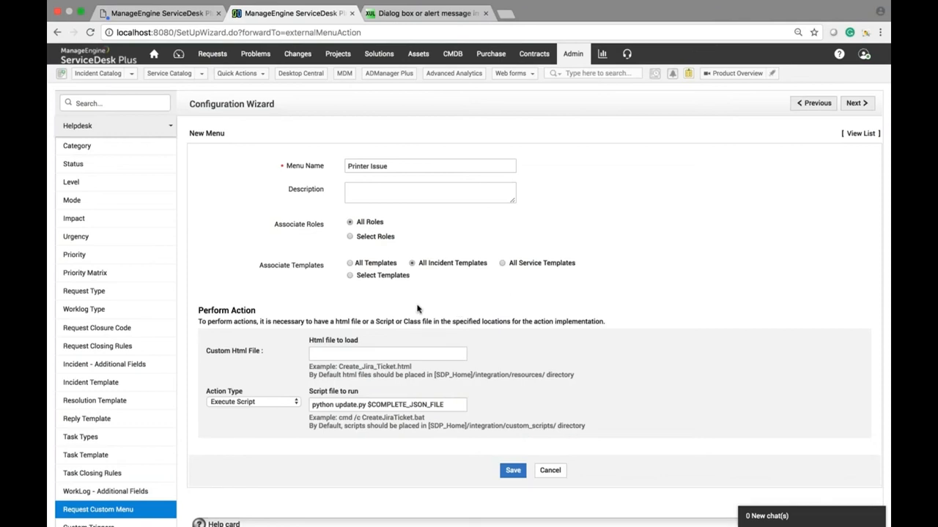
scroll(417, 308, down, 3)
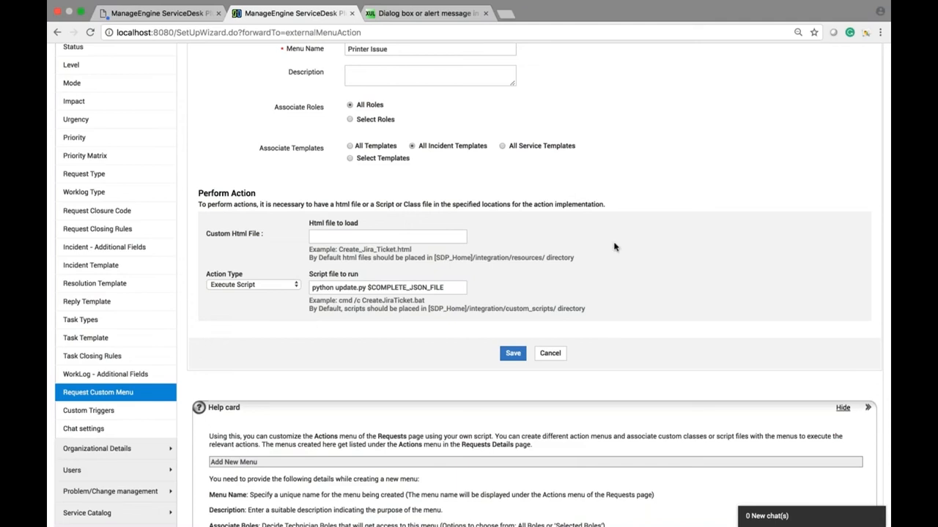
scroll(623, 296, up, 3)
- Open the "login provision" request from the requests list and run its Printer Issue custom action
click(207, 59)
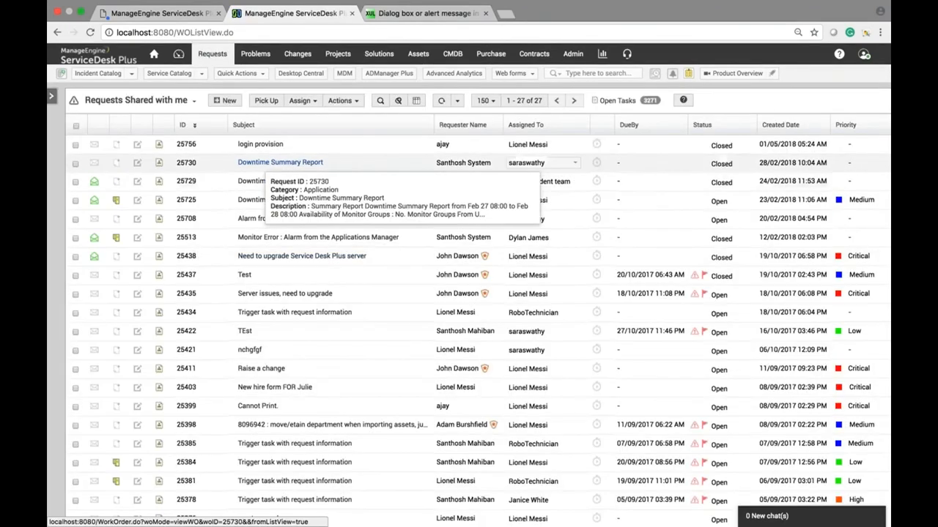
click(260, 145)
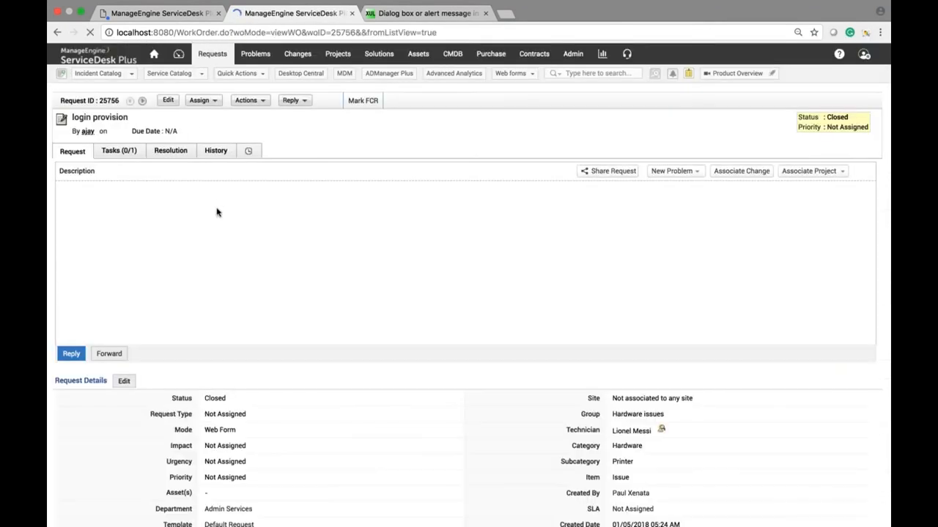
click(248, 100)
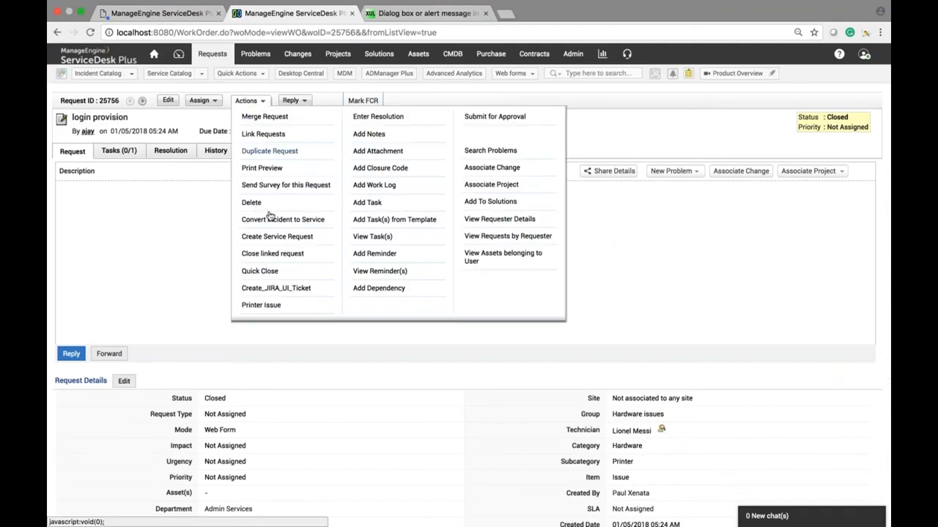
click(263, 308)
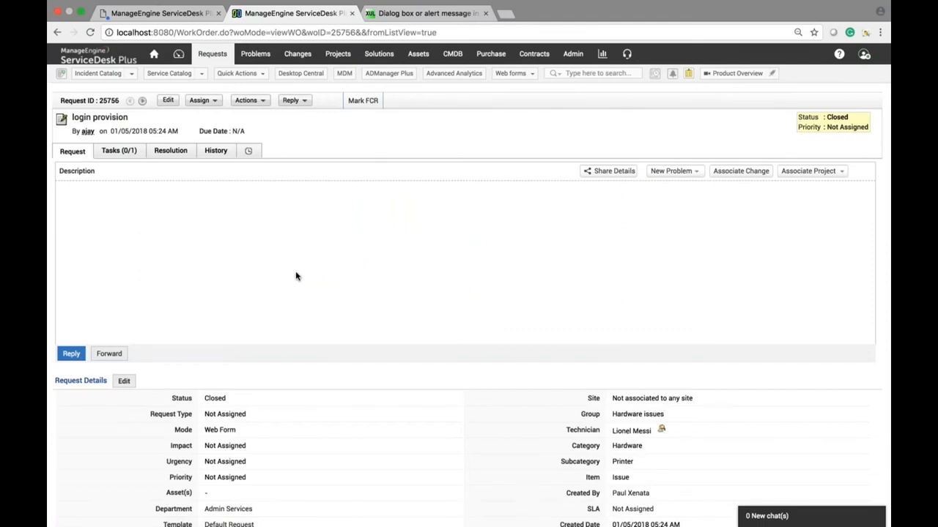
- Check the request's history for the Printer Issue action result, and review the group, category, subcategory and item in its details
click(220, 152)
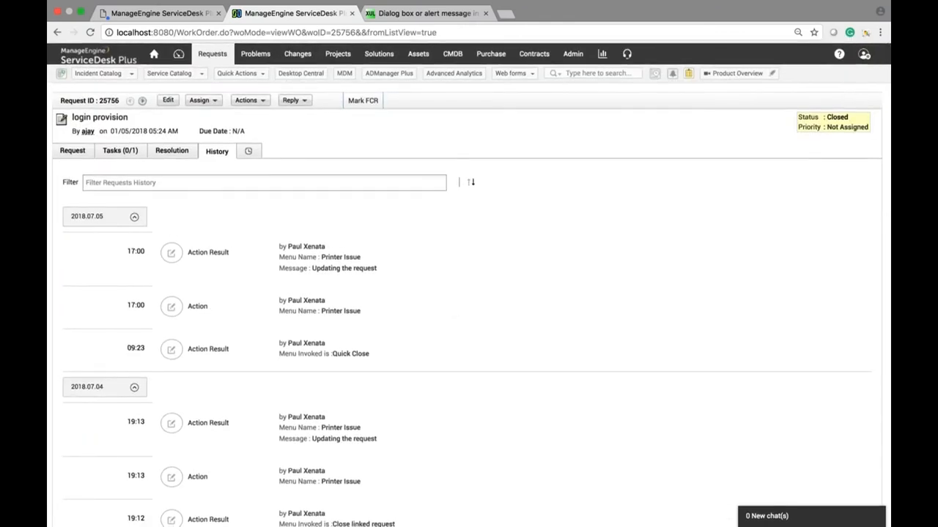
click(175, 154)
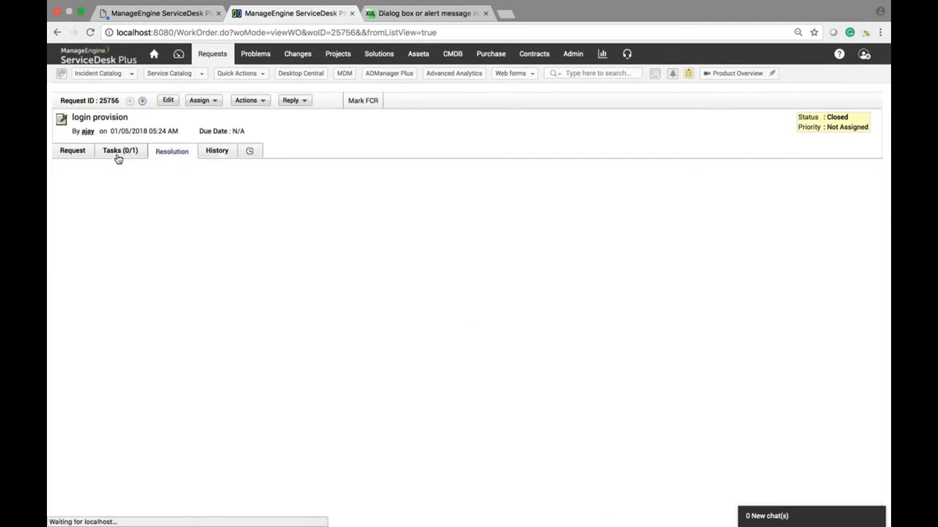
click(74, 154)
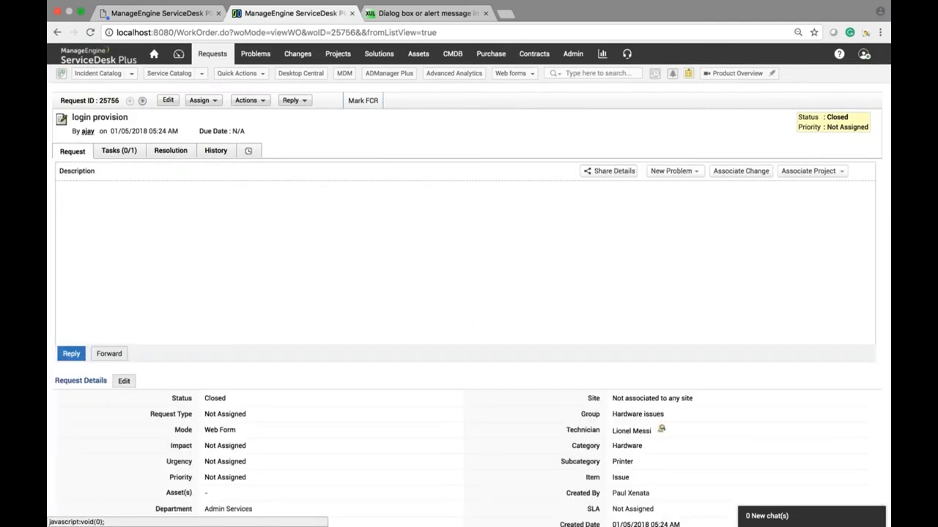
scroll(469, 220, down, 2)
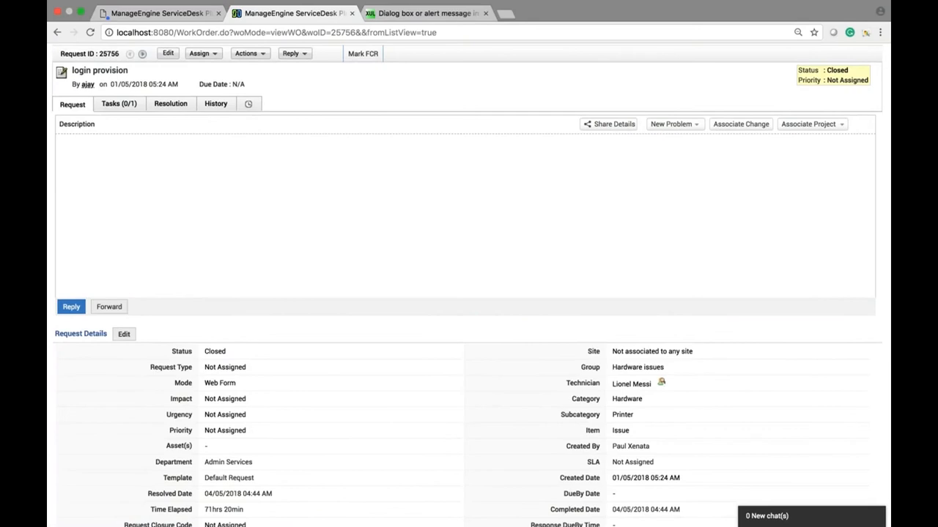
scroll(496, 366, down, 3)
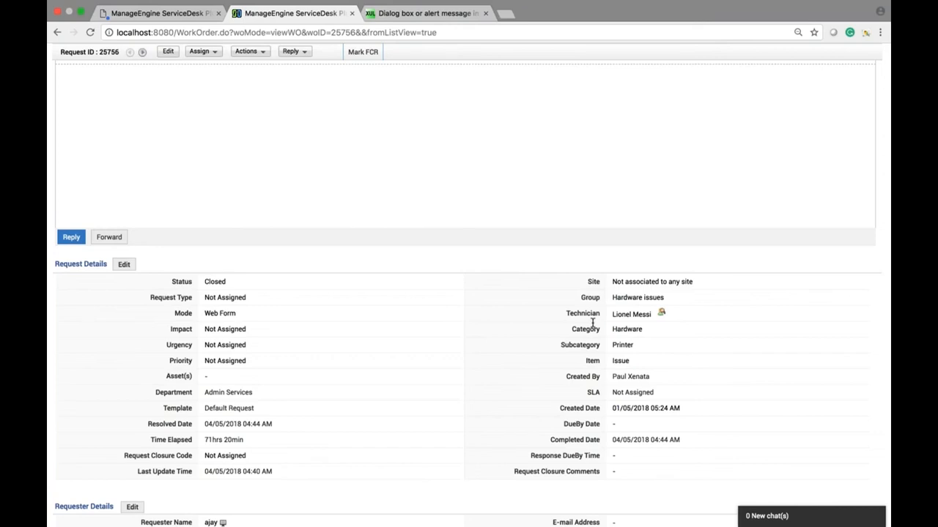
scroll(592, 323, up, 3)
- Start the Quick Close action on the "login provision" request and enter "problem solved" as the resolution
click(249, 101)
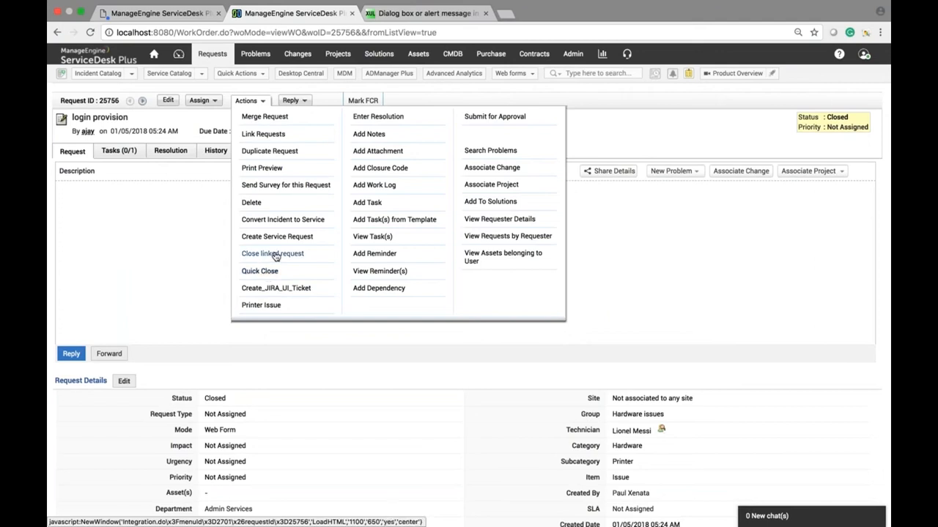
click(267, 272)
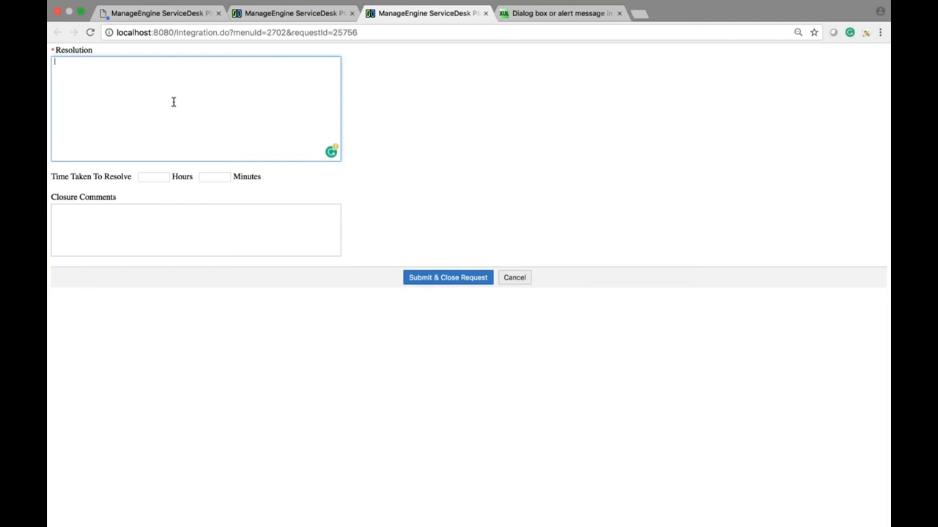
text(asdf)
key(BackSpace)
key(BackSpace)
key(BackSpace)
key(BackSpace)
text(problem solved)
- Set the time taken to resolve to 3 minutes, and submit and close the request
click(219, 176)
text(30)
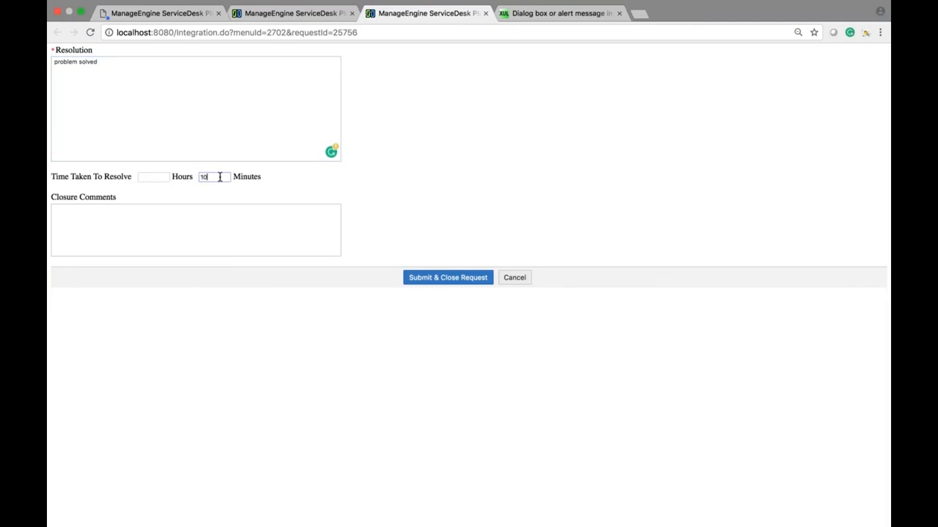
key(BackSpace)
key(BackSpace)
text(3)
click(432, 284)
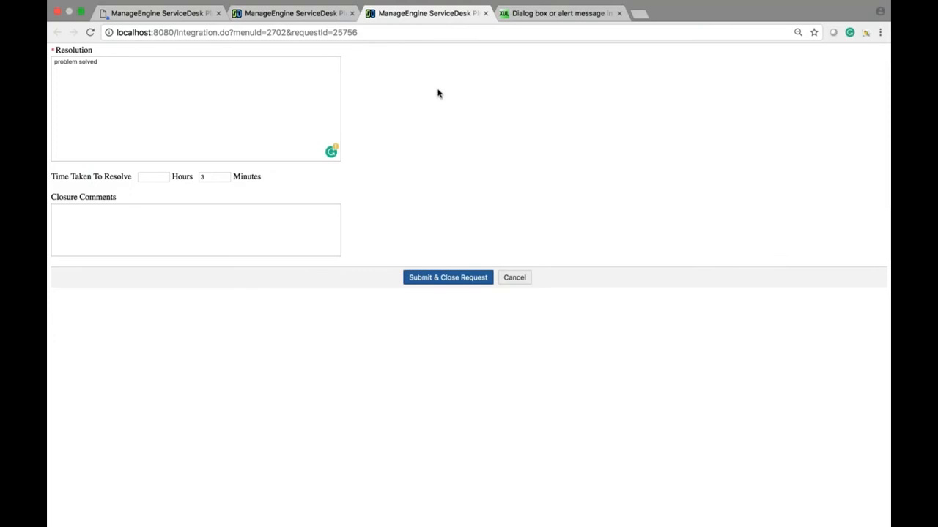
- Return to the New Change form and dismiss the alert about high impact changes
click(151, 19)
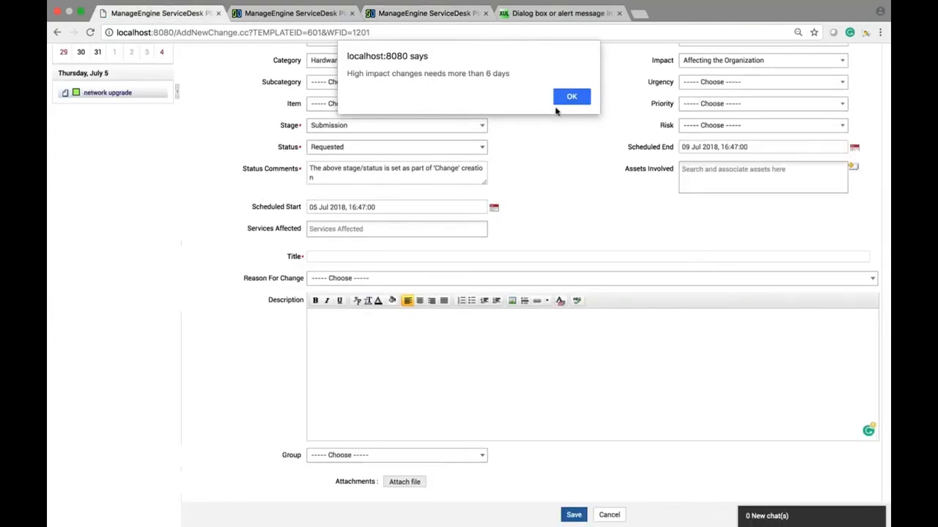
click(569, 97)
scroll(595, 201, up, 5)
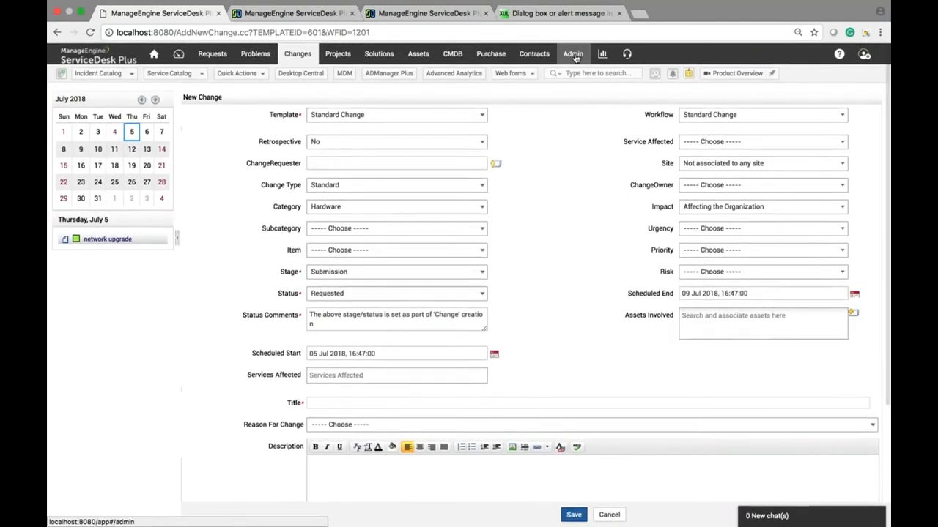
- Open the custom schedules in the admin settings, review the Pending Requests schedule's executor, arguments and repeat interval, and leave it without saving
click(572, 78)
scroll(583, 372, down, 5)
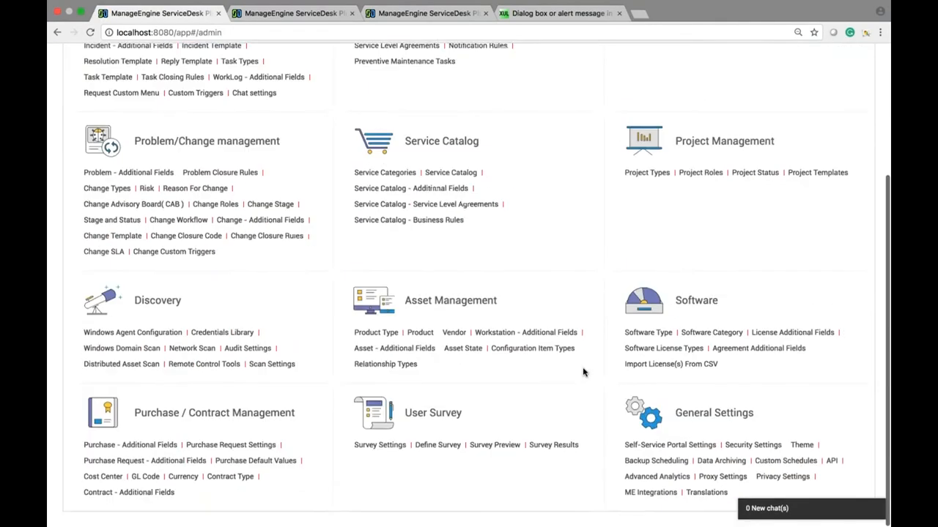
click(778, 471)
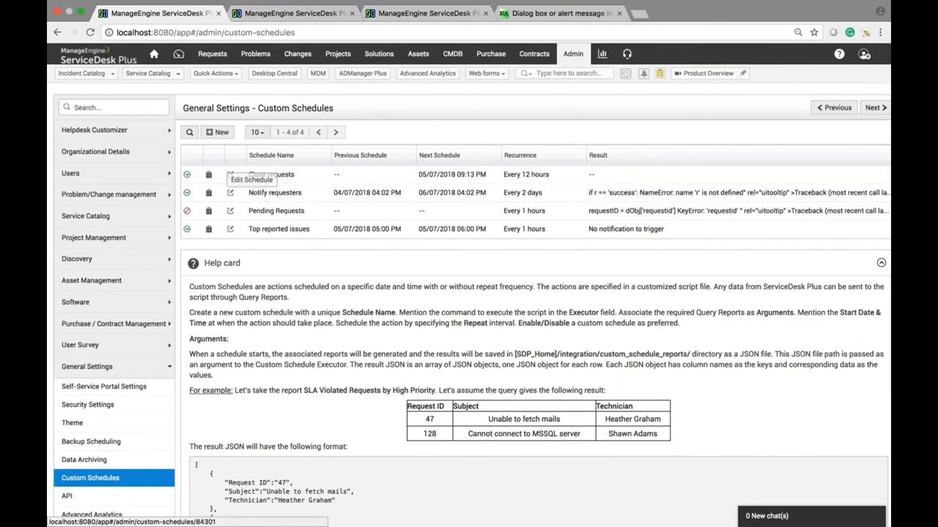
click(230, 211)
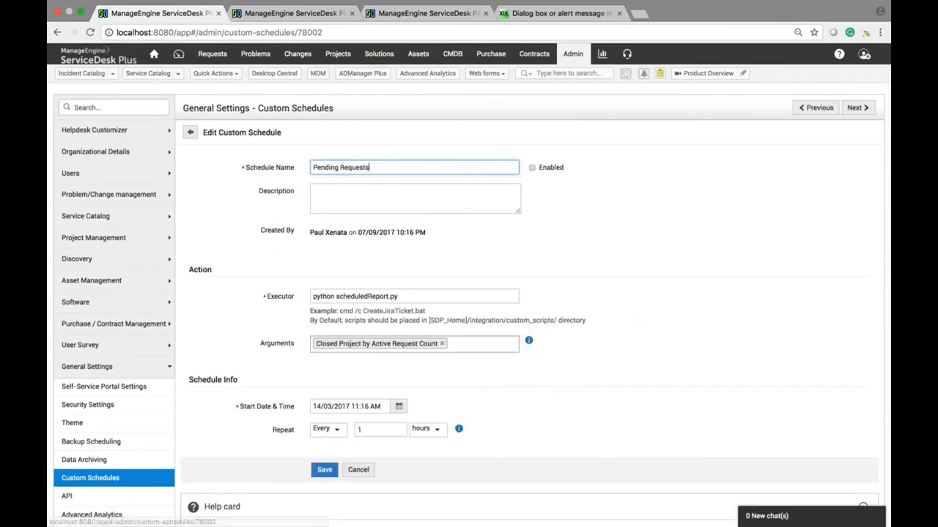
scroll(386, 275, down, 2)
scroll(387, 275, up, 2)
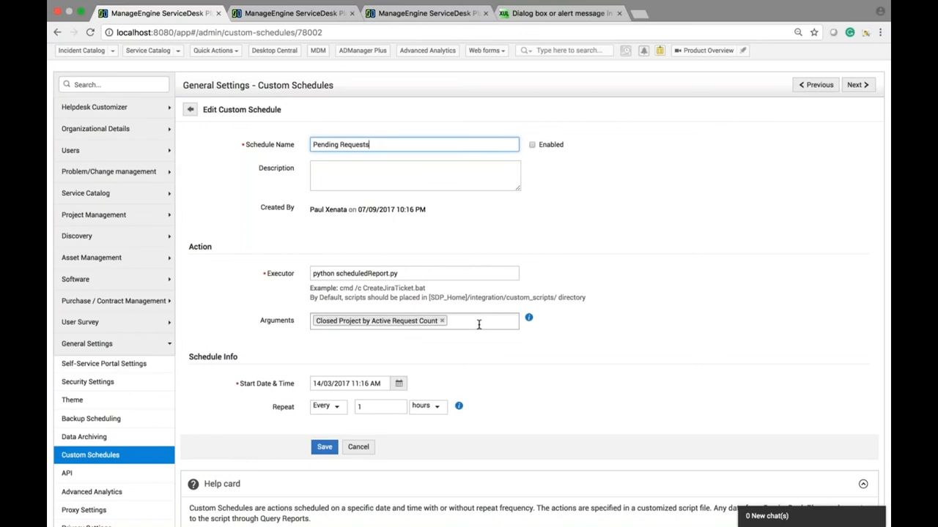
click(363, 448)
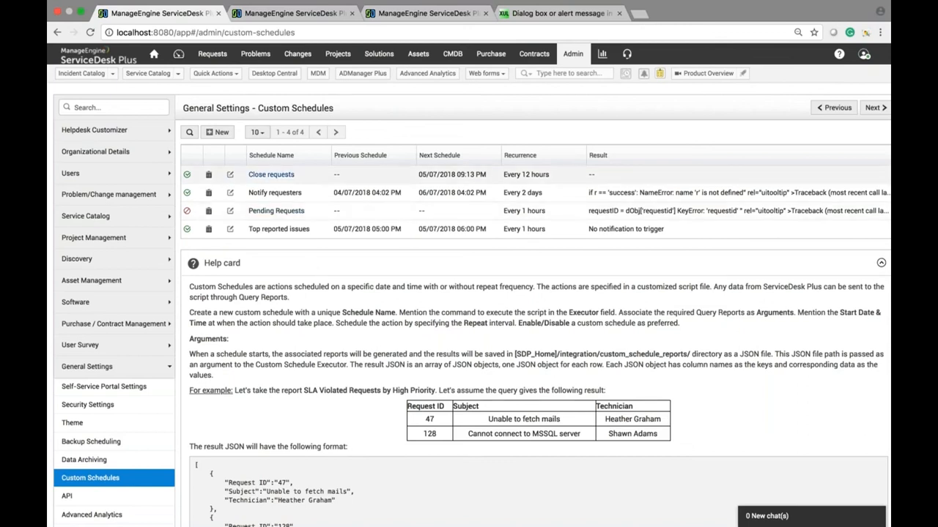
- Review the Close requests schedule's executor and argument, and look through the report folders for the report it uses
click(230, 175)
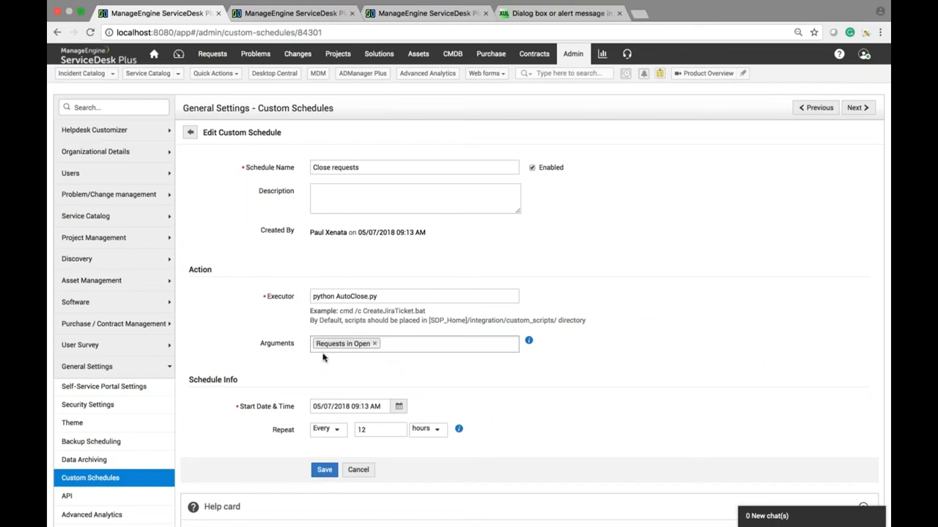
click(576, 62)
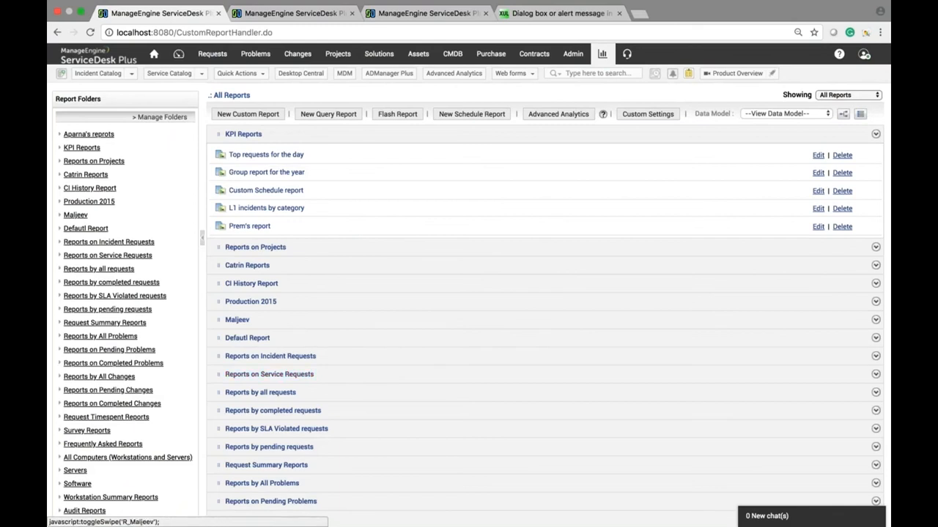
scroll(324, 316, down, 8)
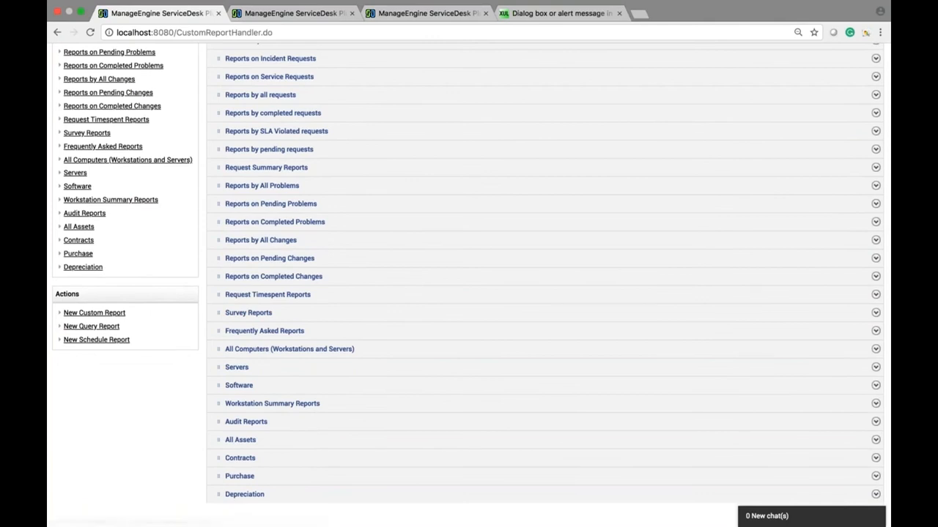
scroll(513, 279, up, 5)
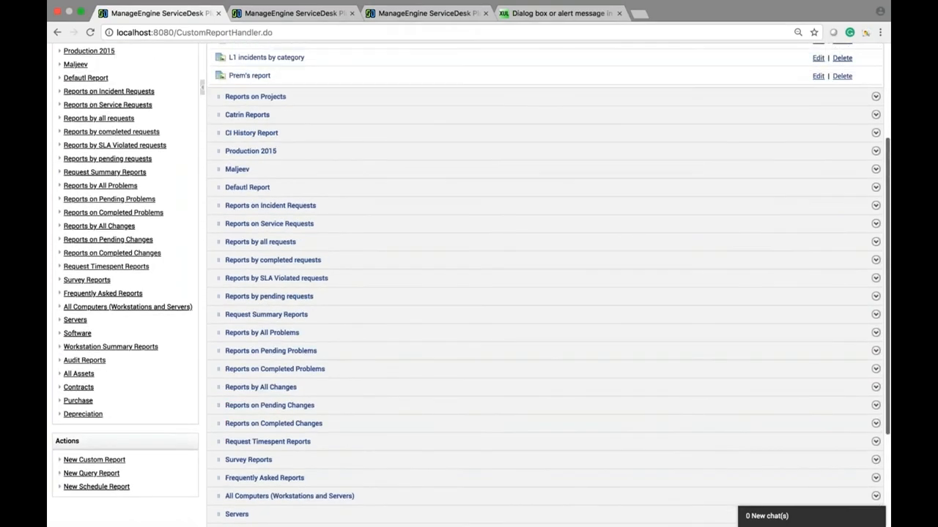
scroll(264, 184, up, 2)
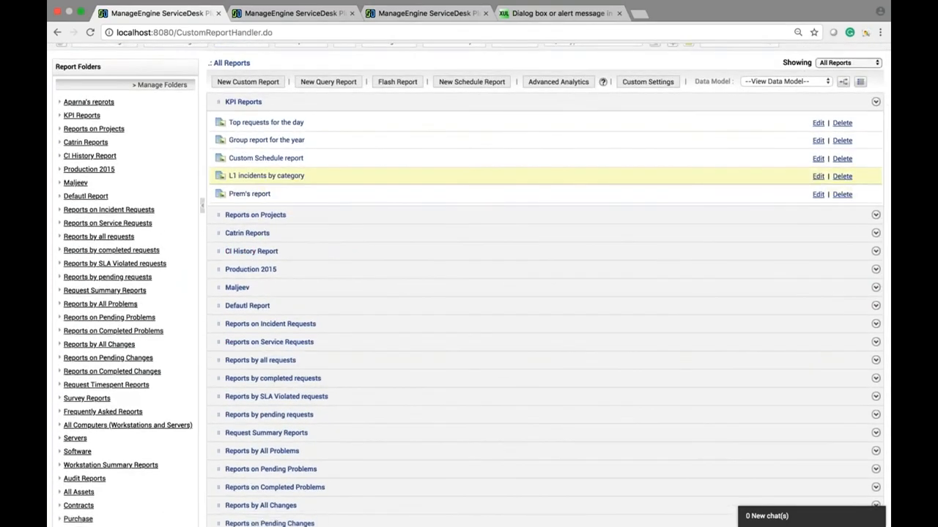
- Return to the custom schedules in the admin settings and reopen the Close requests schedule
click(57, 32)
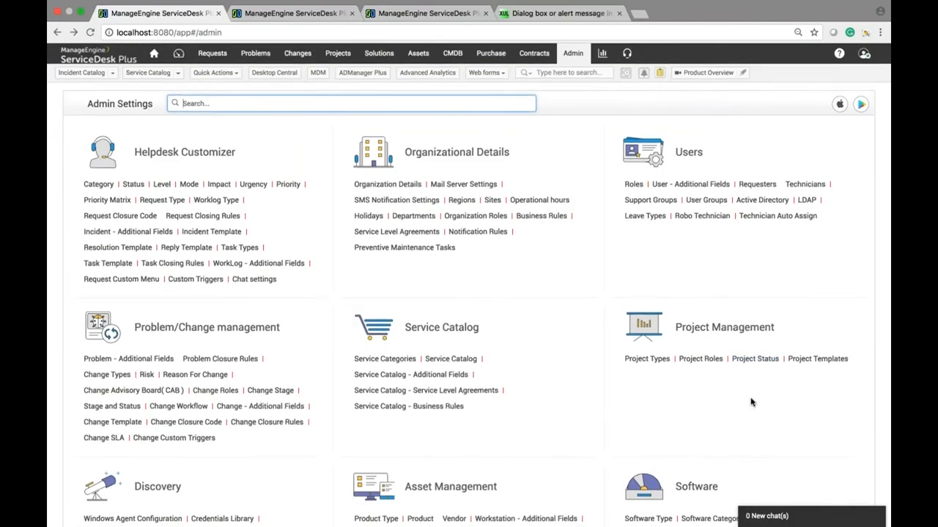
scroll(733, 439, down, 5)
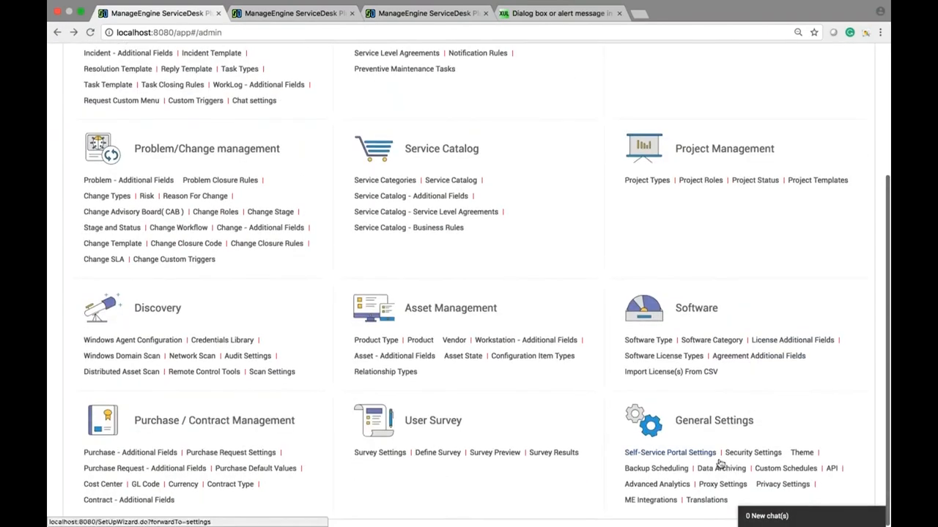
click(790, 468)
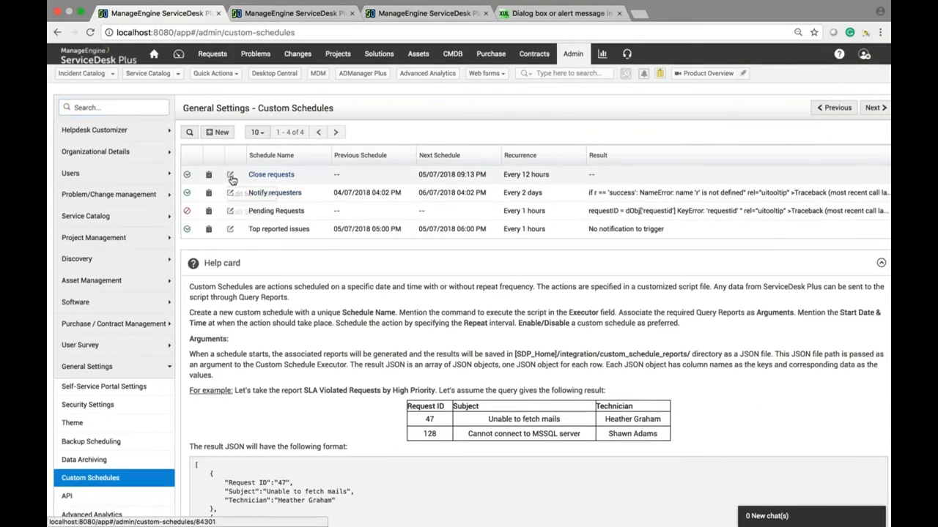
click(230, 176)
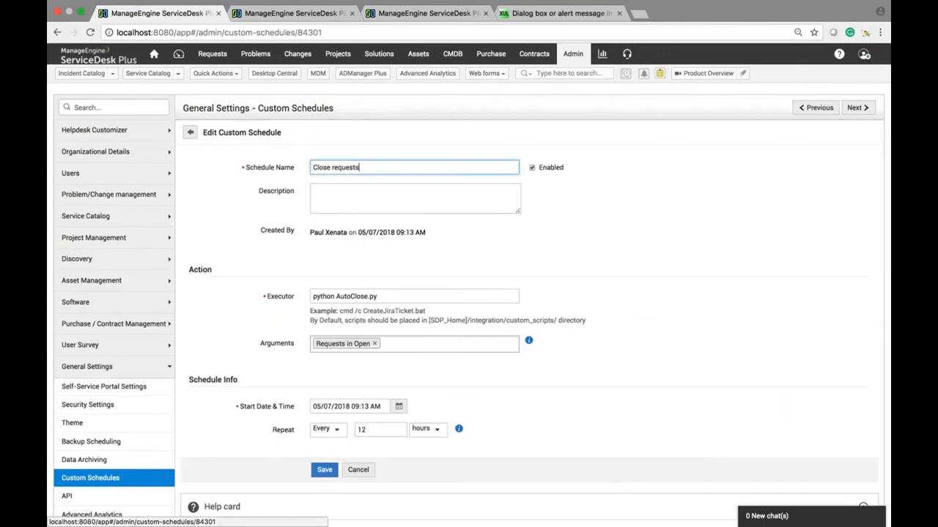
- Remove the Requests in Open argument from the Close requests schedule and search the available reports for "re"
click(406, 344)
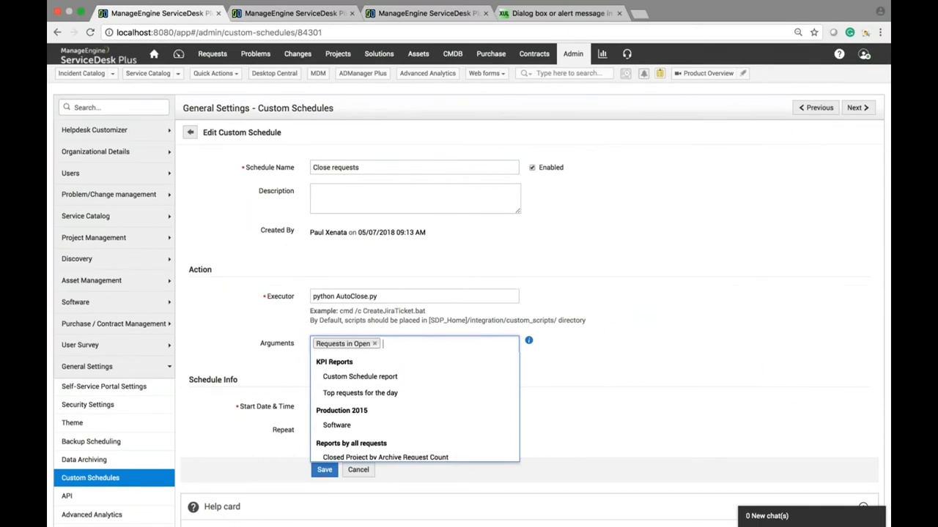
click(375, 346)
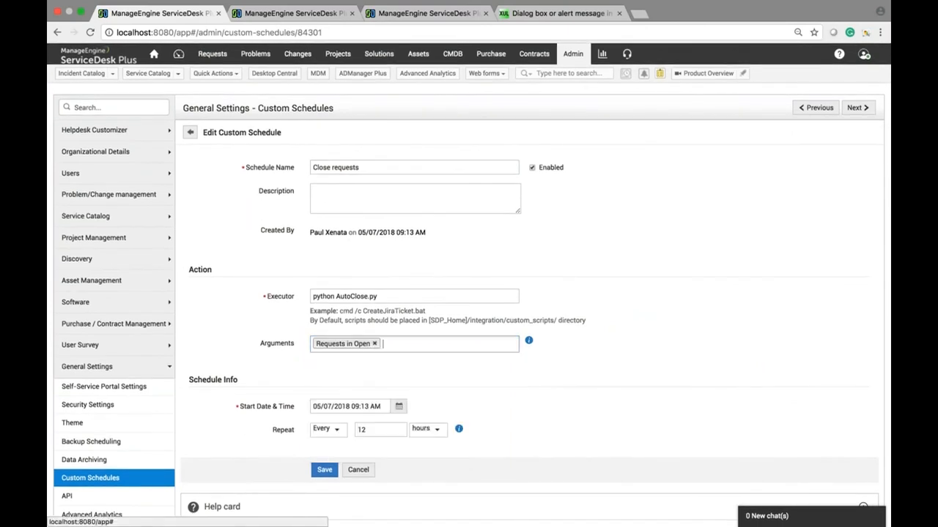
click(375, 345)
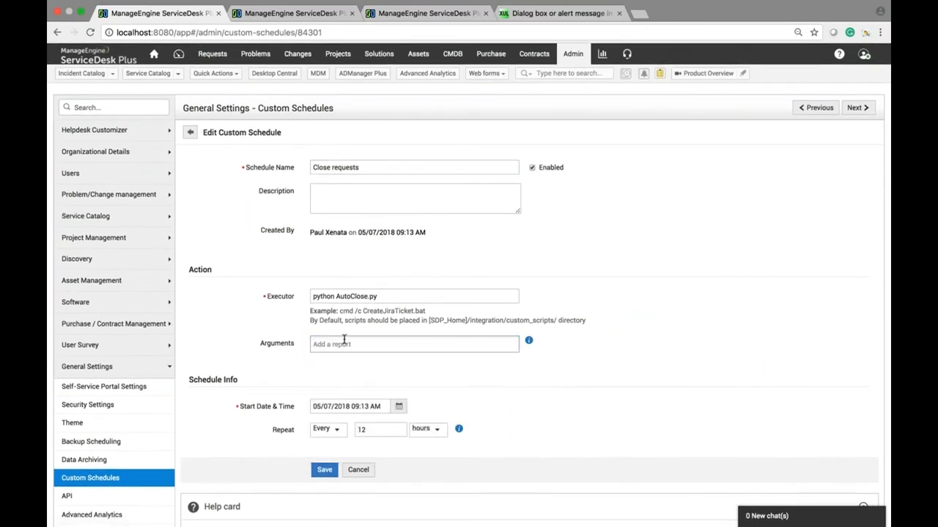
click(343, 342)
text(re)
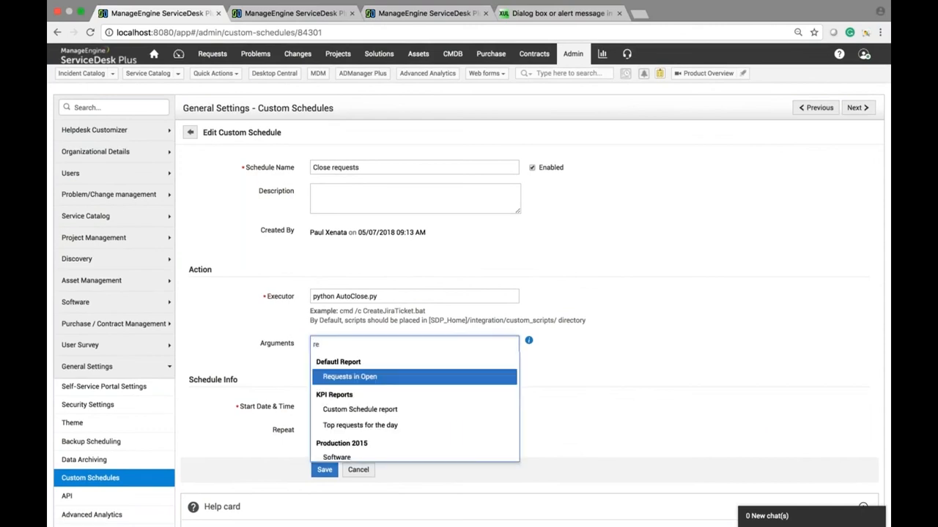
- Find the Requests in Open report in the Defautl Report folder, and open it in the query editor to examine its SQL query
click(599, 54)
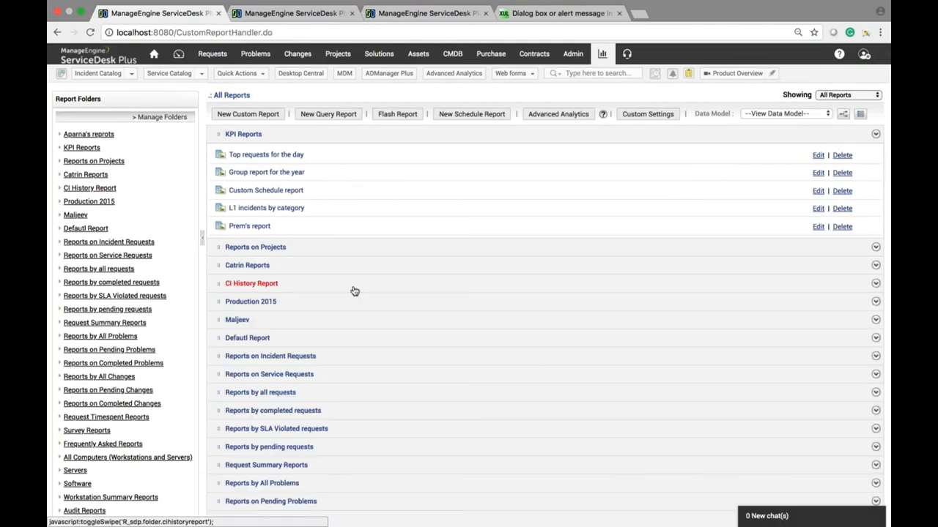
scroll(315, 285, down, 2)
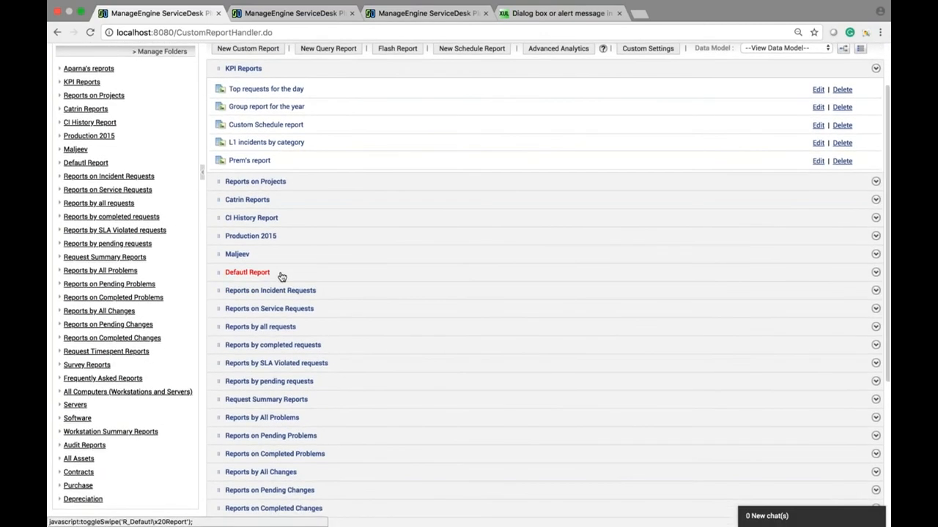
click(281, 277)
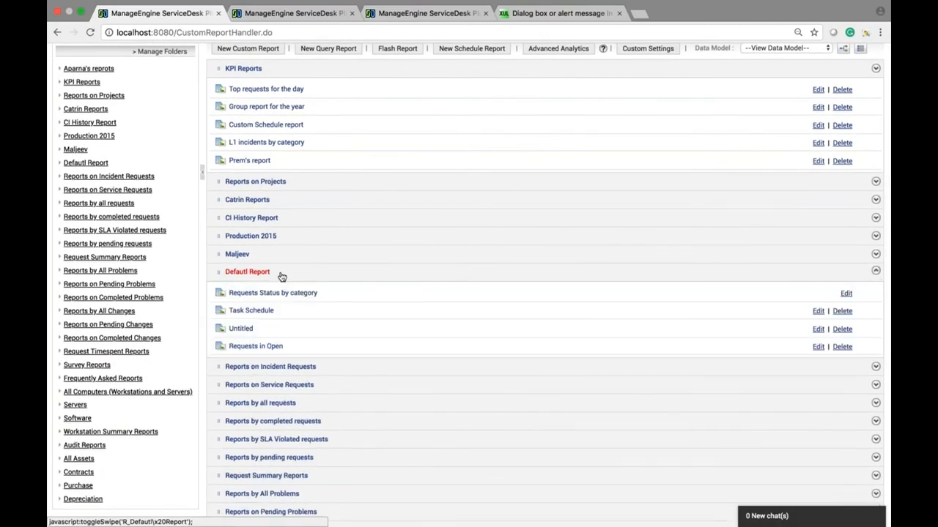
mouse_move(249, 350)
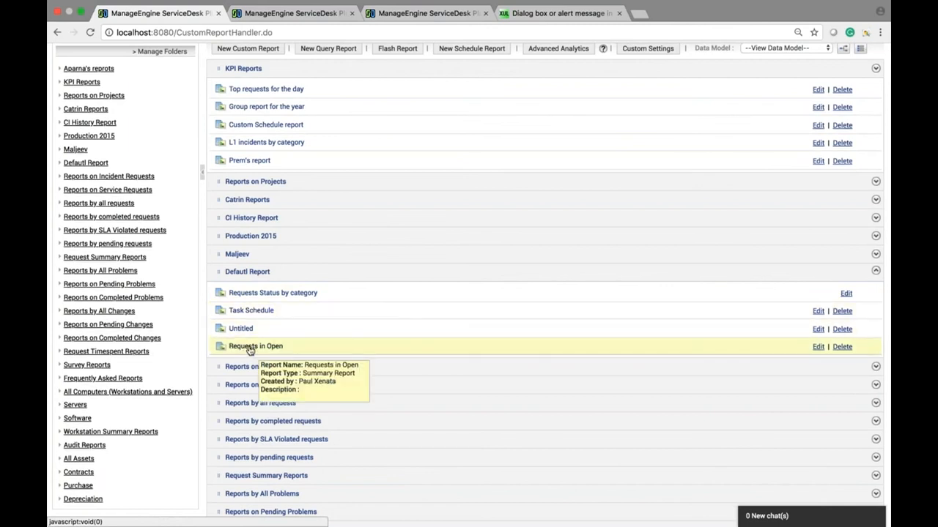
click(818, 348)
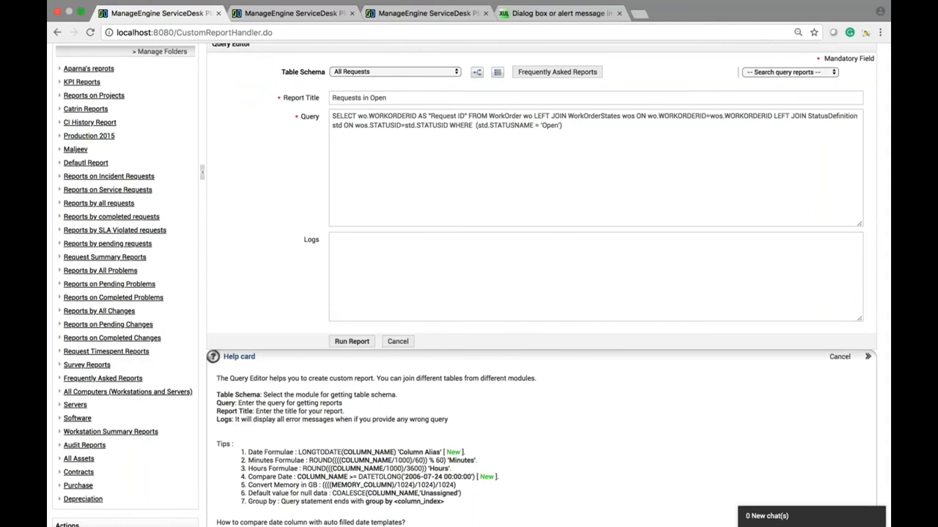
scroll(561, 271, up, 3)
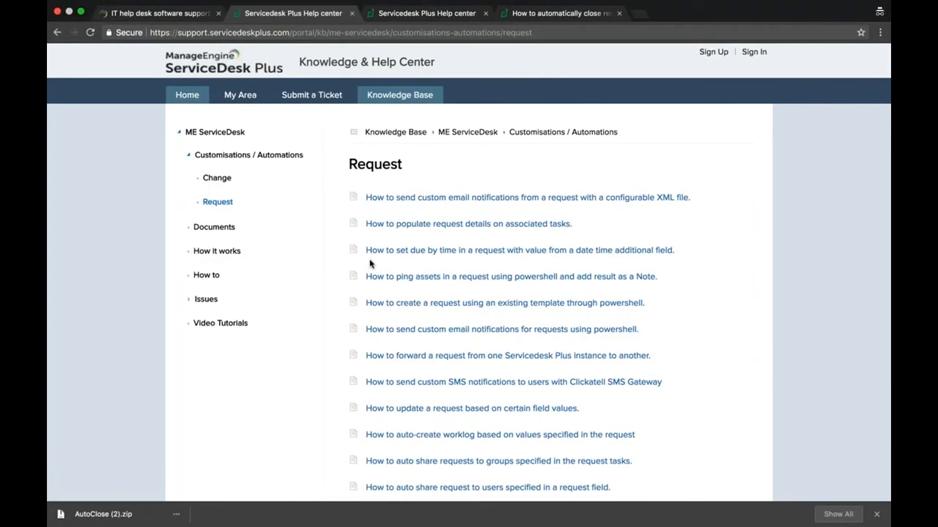
- In the ServiceDesk Plus help center, open the article on automatically closing requests in a specific status, and review its query and sample schedule
scroll(370, 265, down, 5)
scroll(496, 396, down, 2)
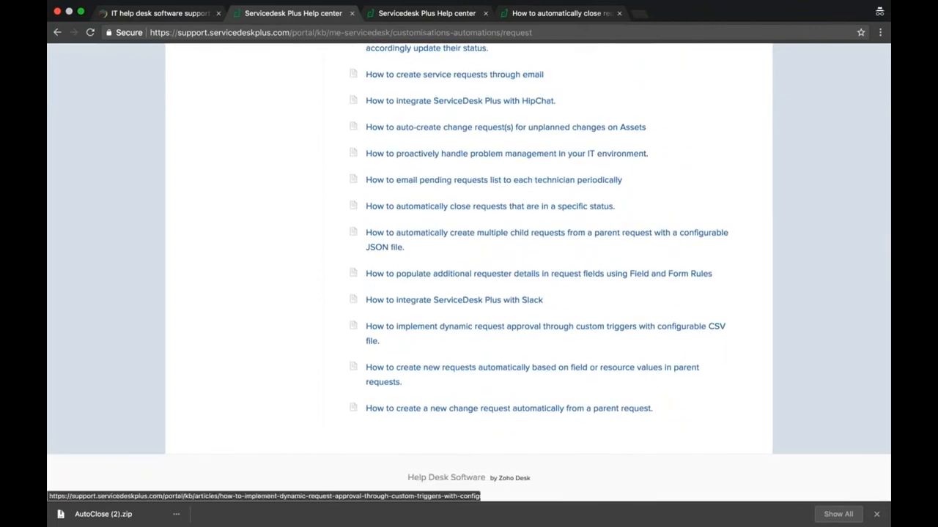
click(477, 208)
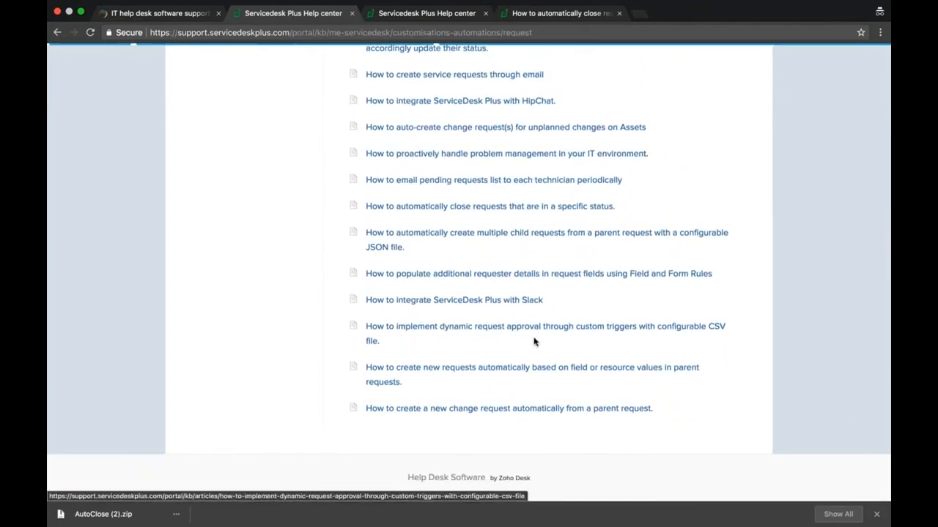
scroll(488, 303, down, 10)
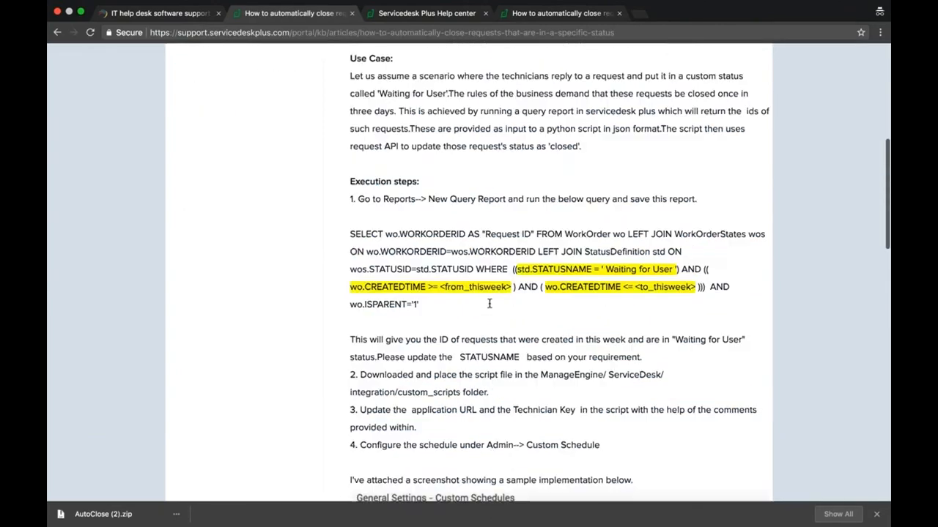
scroll(557, 273, down, 8)
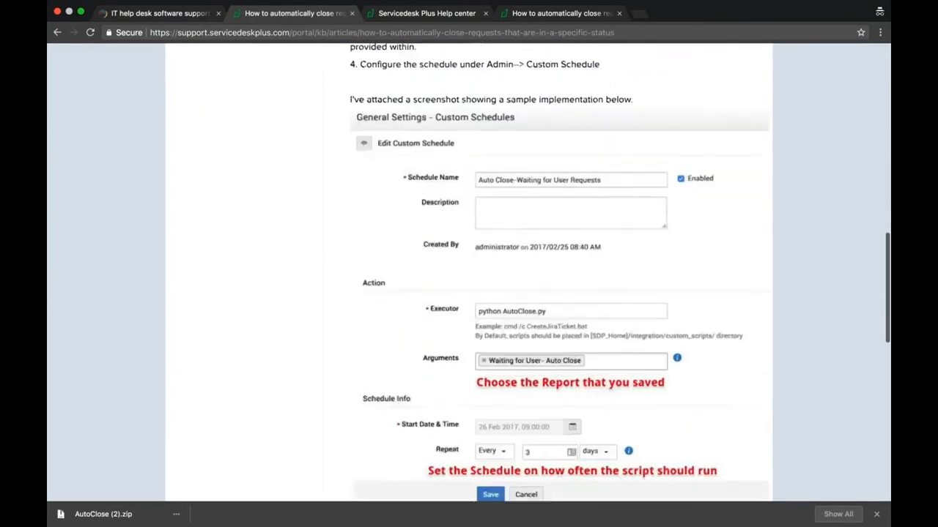
scroll(577, 297, down, 1)
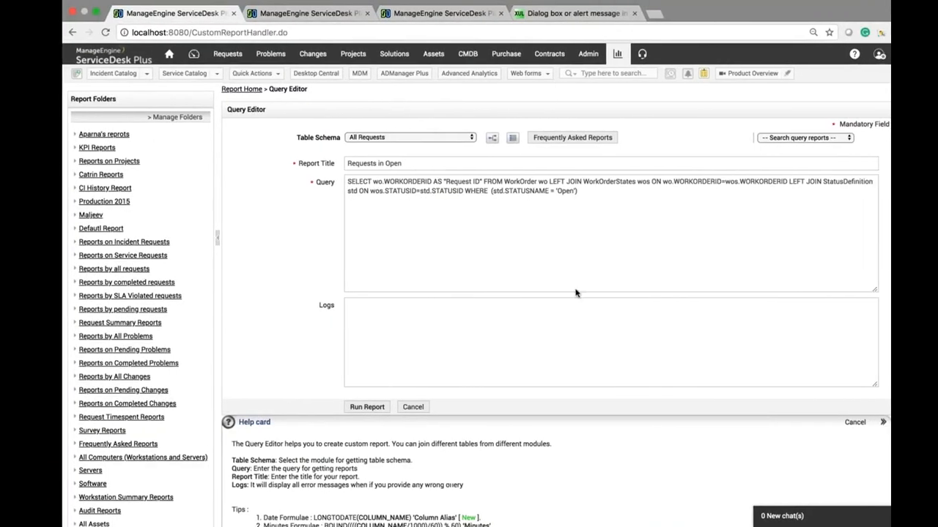
- Switch back to the ServiceDesk Plus application, reopen the Close requests custom schedule, and review its action, schedule info and help card
click(628, 53)
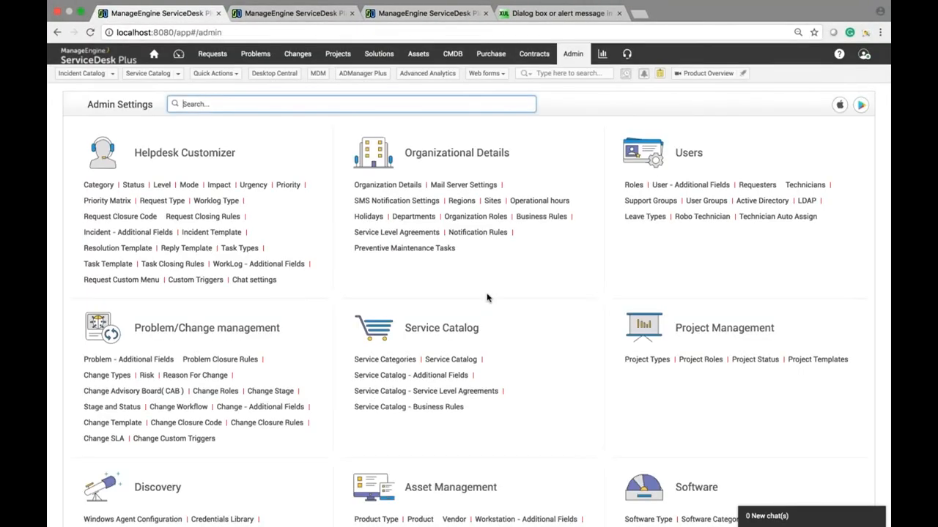
scroll(652, 353, down, 3)
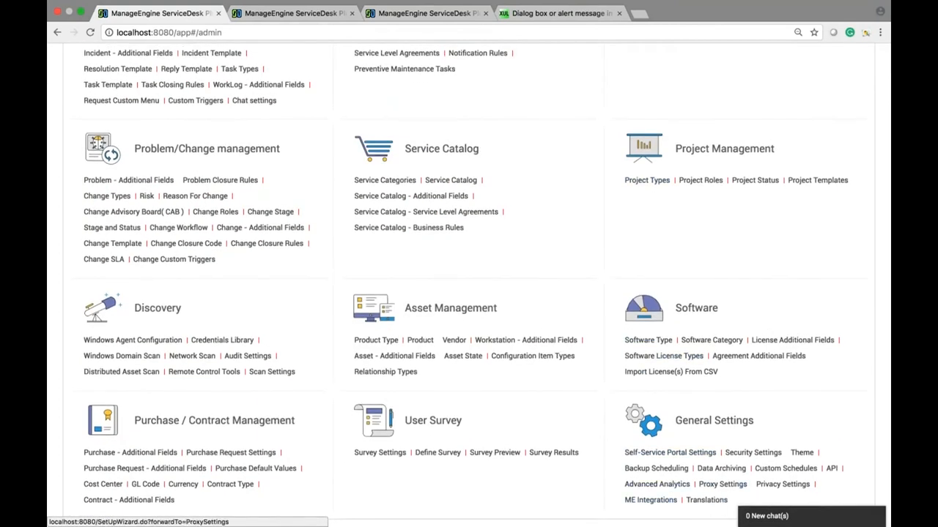
click(781, 469)
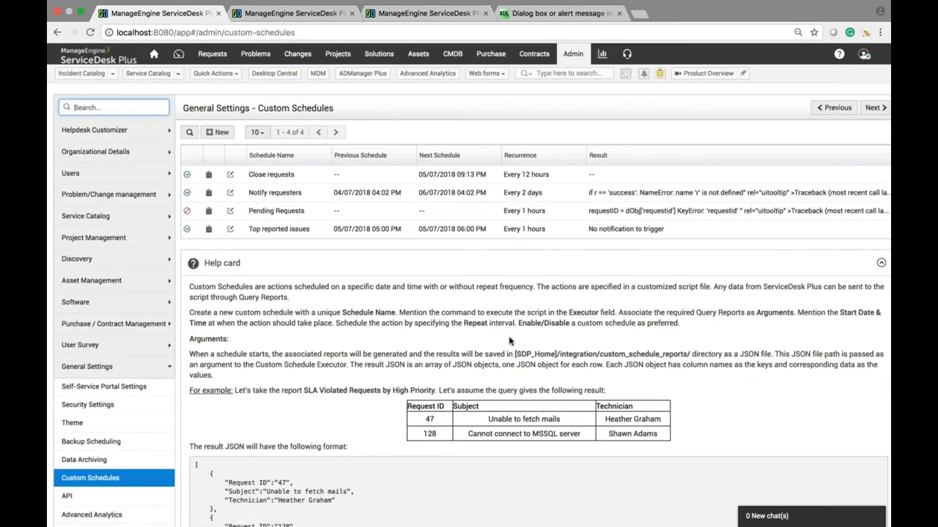
click(230, 175)
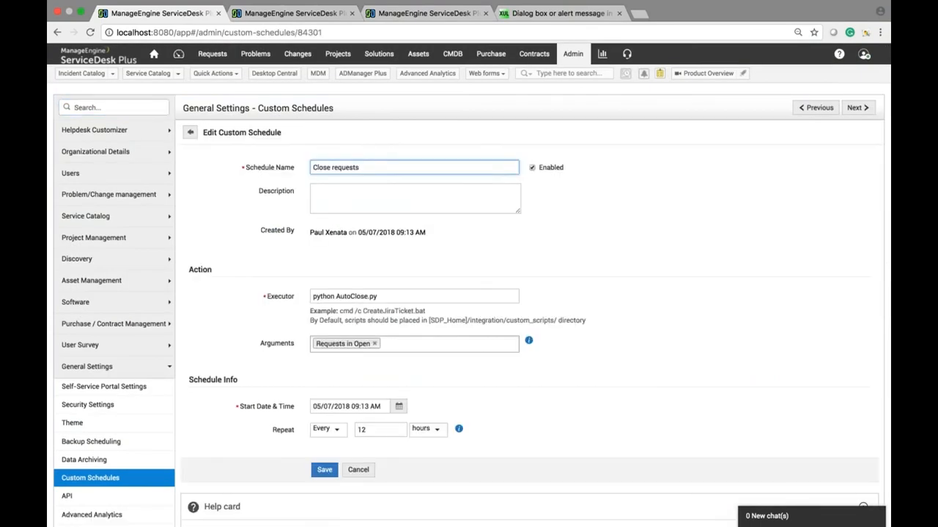
scroll(278, 287, down, 3)
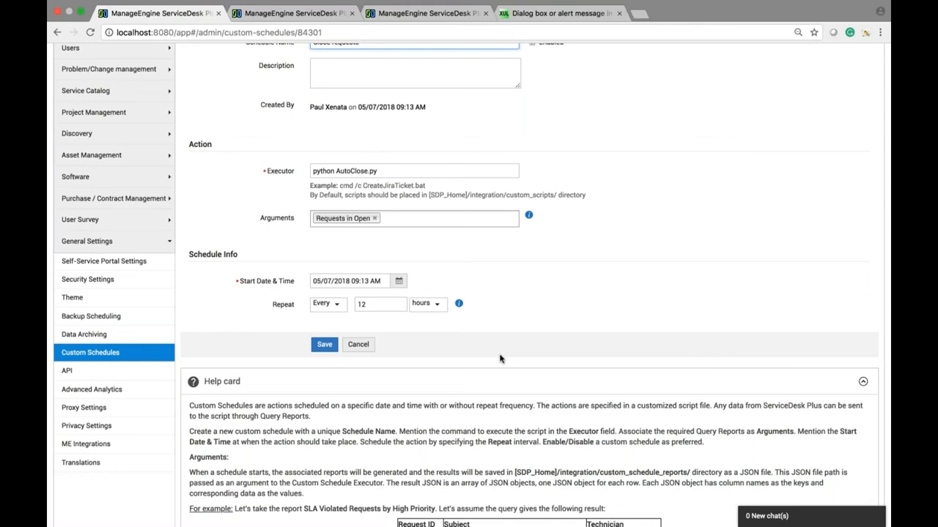
- Open the REST API documentation from the API admin settings and review the Request_V1 attributes
click(130, 371)
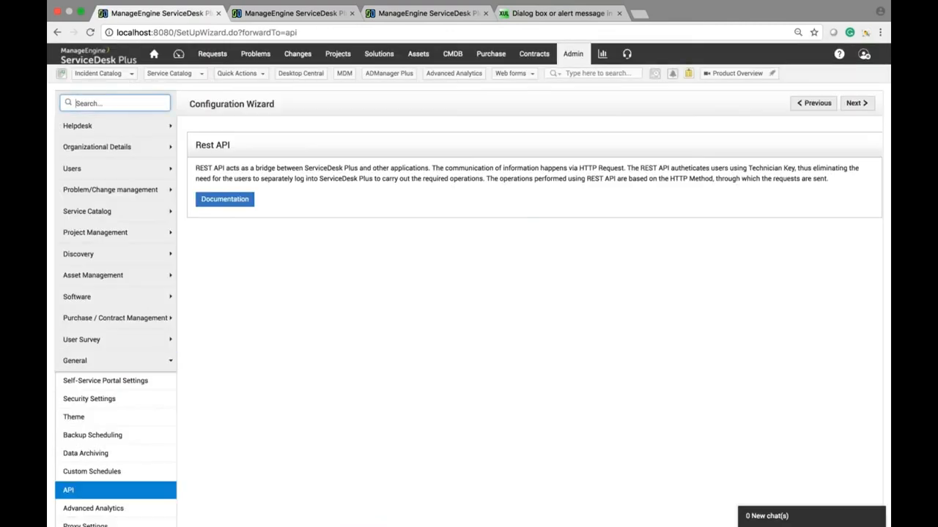
click(232, 199)
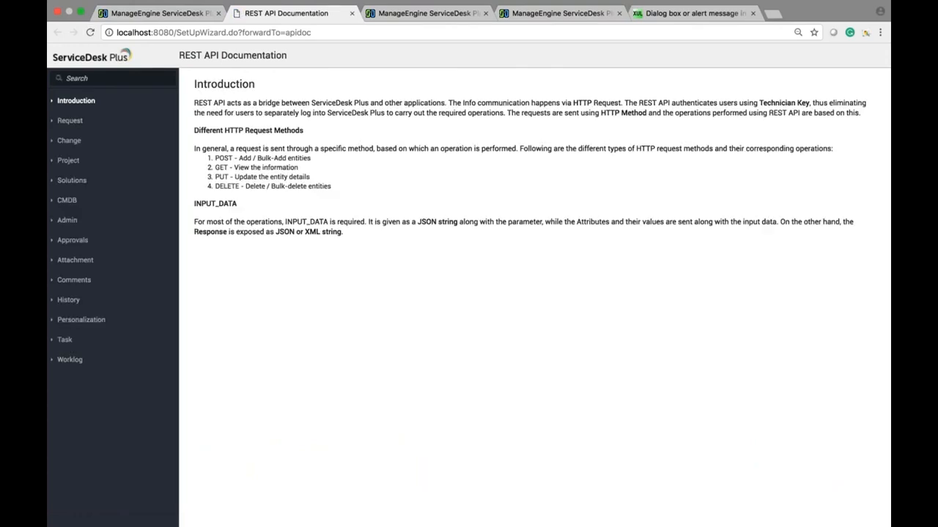
click(72, 123)
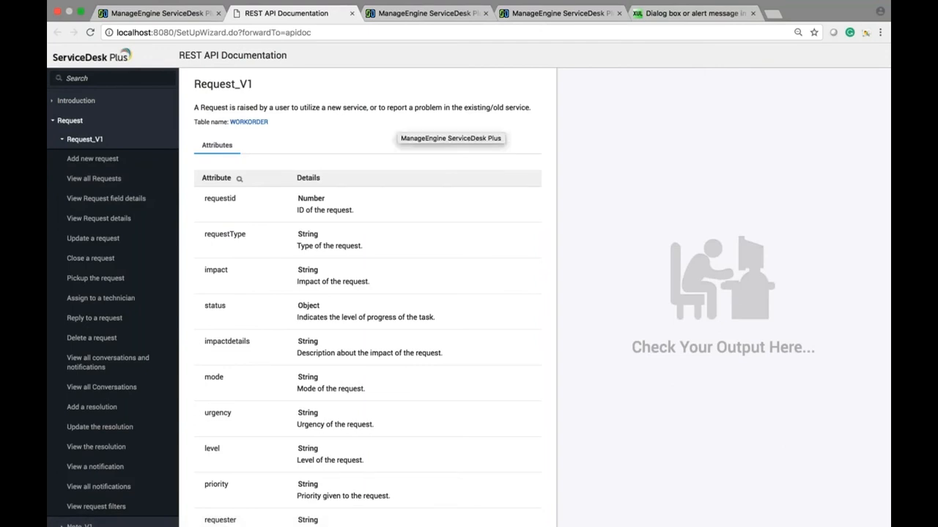
- Return to the ServiceDesk Plus admin settings and open the REST API documentation again from the general API settings
click(183, 13)
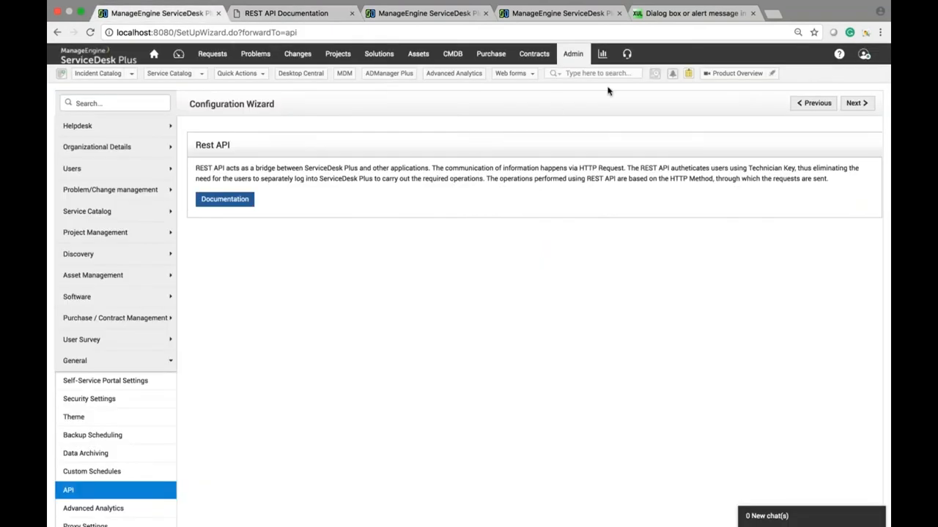
click(574, 54)
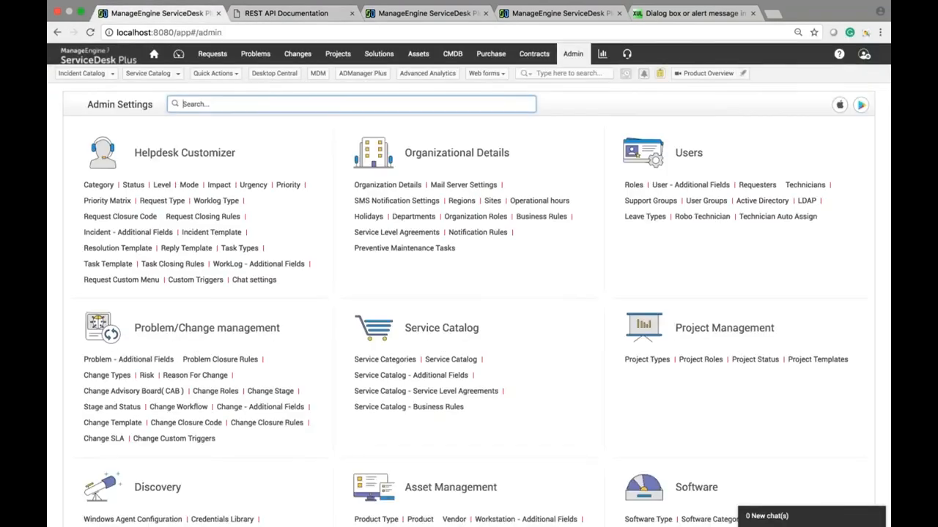
scroll(670, 363, down, 3)
click(831, 460)
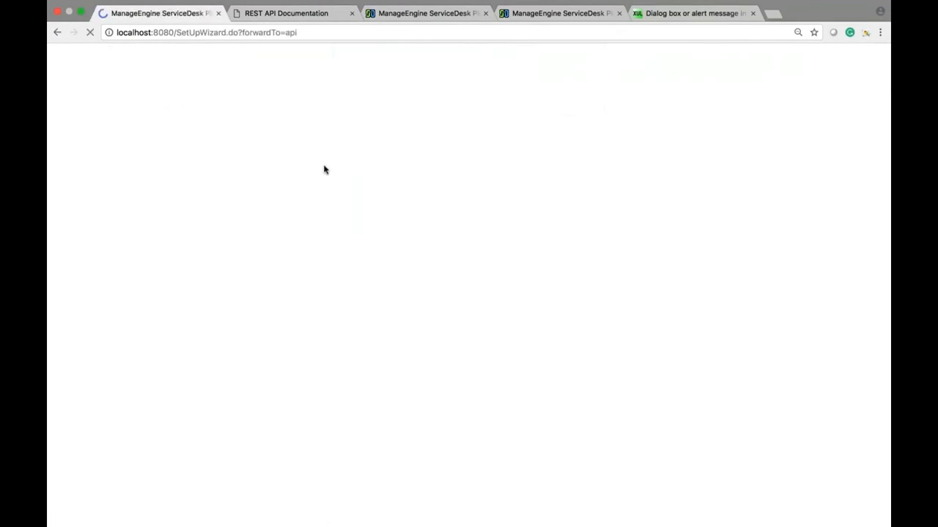
click(212, 203)
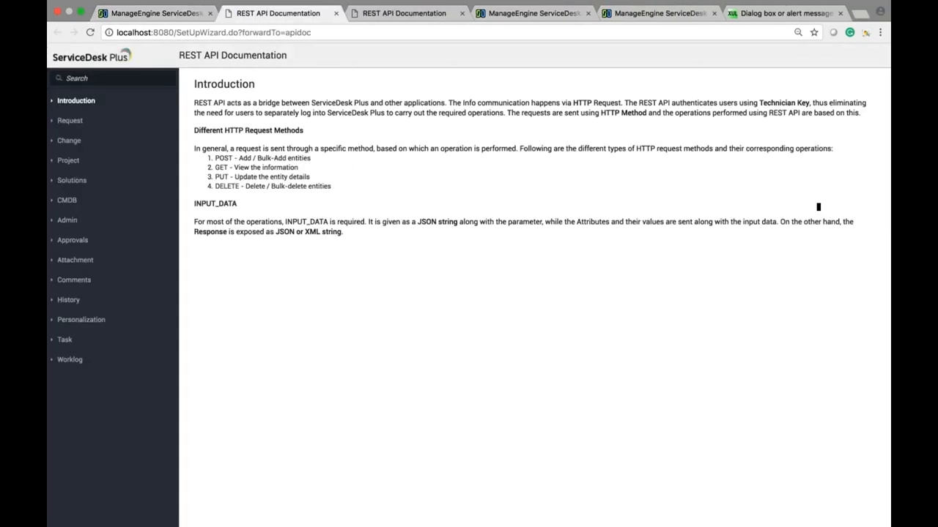
- Run the Add new request operation under Request_V1 with its sample input data to create a request through the API
click(70, 120)
click(97, 167)
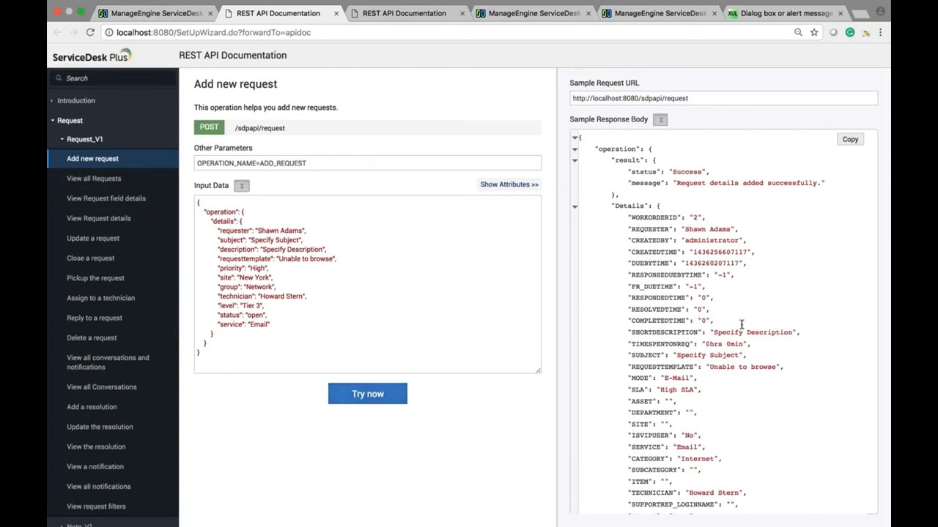
click(377, 401)
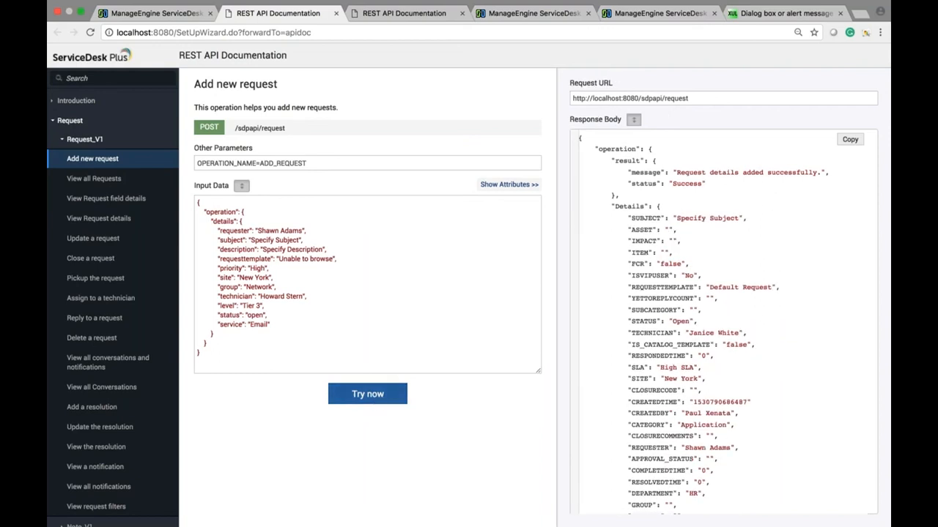